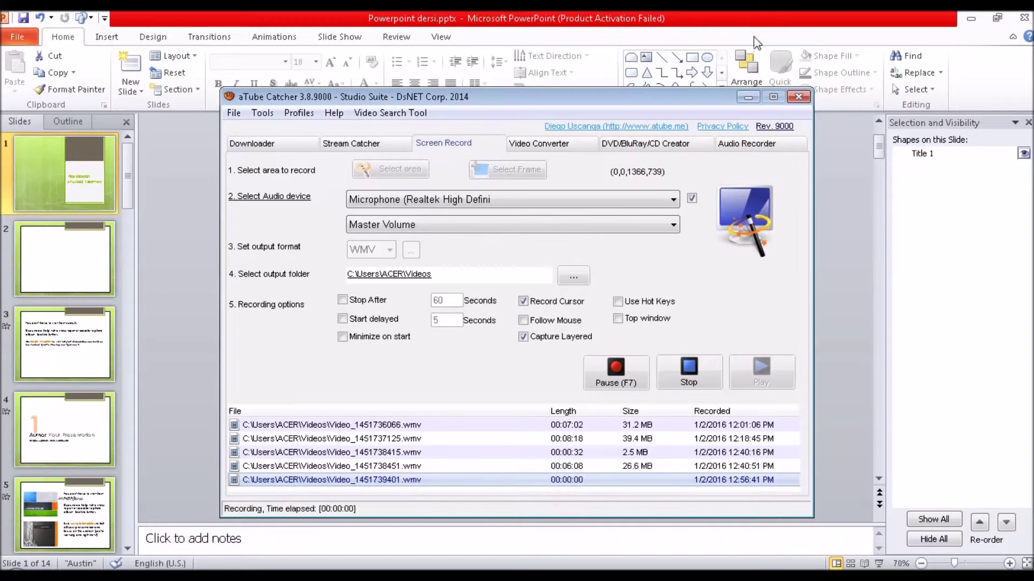
# Close the Selection and Visibility pane, then briefly open and close the Shapes gallery.
pyautogui.click(748, 98)
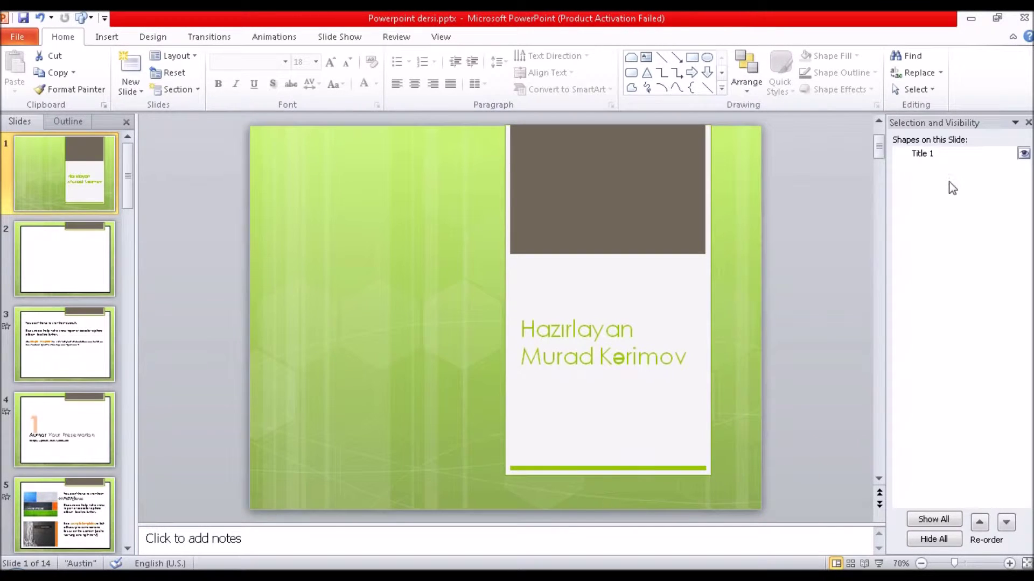
pyautogui.click(1028, 123)
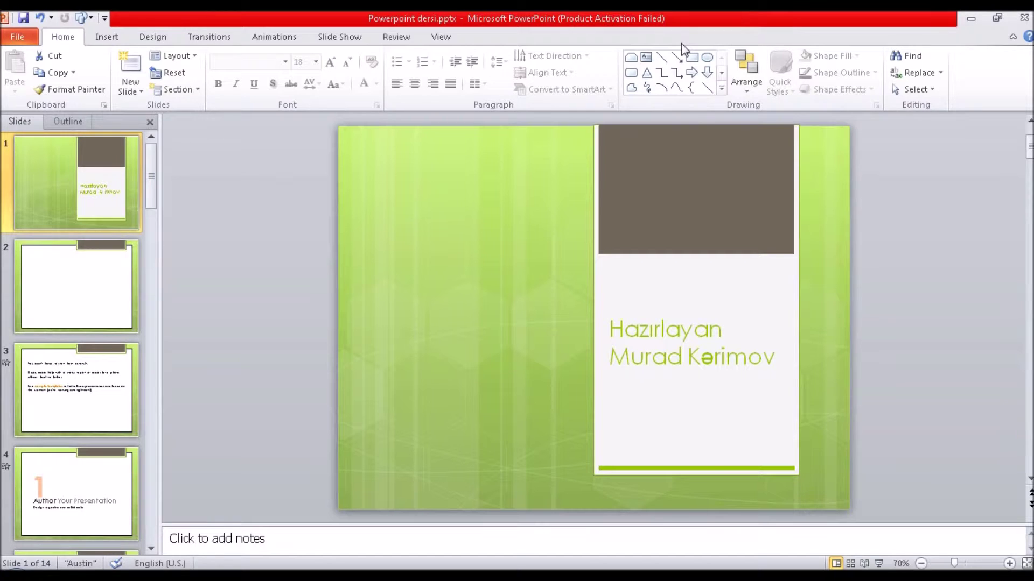
pyautogui.click(721, 89)
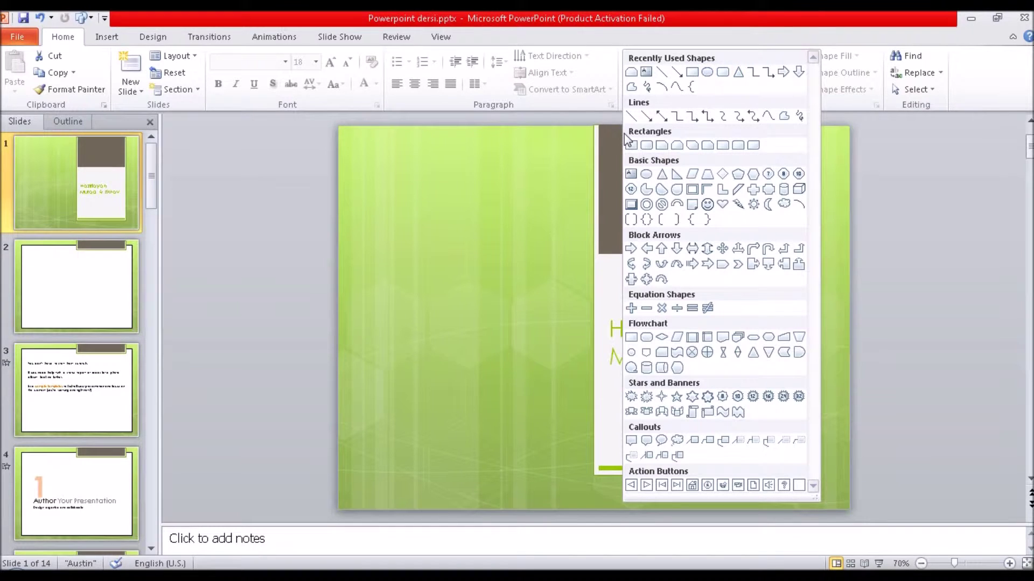
pyautogui.click(112, 286)
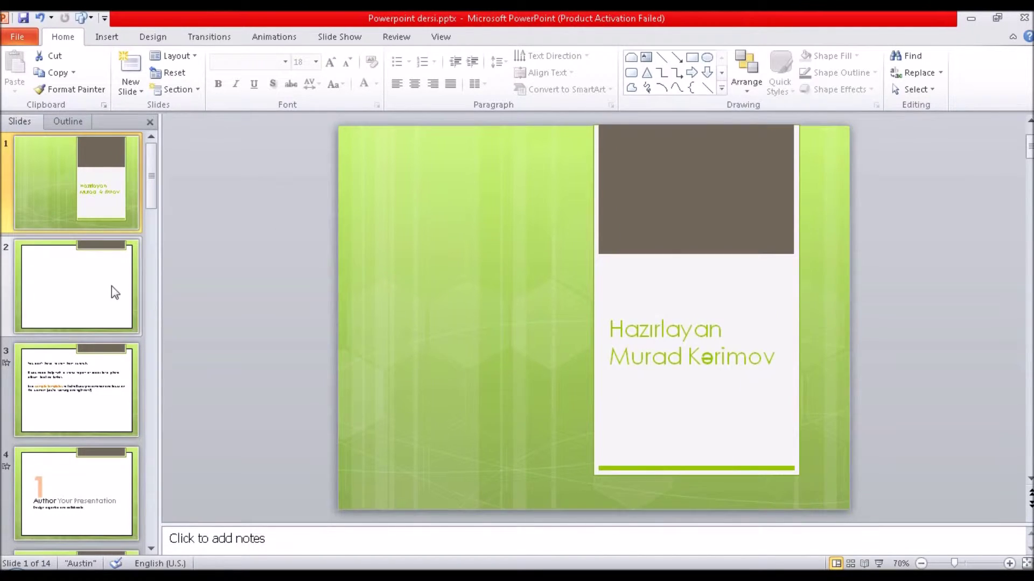
# On slide 2, draw a green rectangle at the upper left.
pyautogui.click(111, 286)
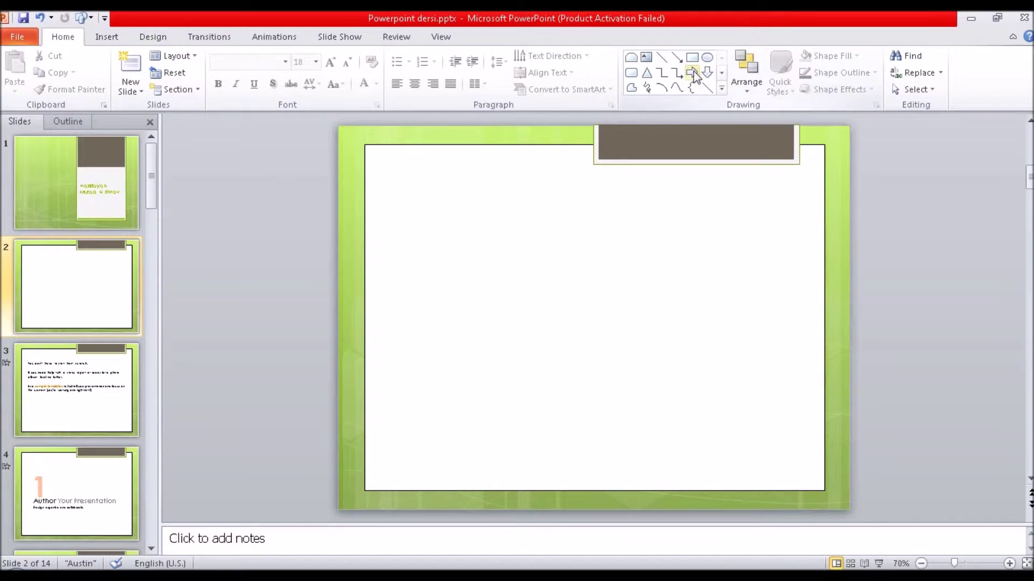
pyautogui.click(722, 89)
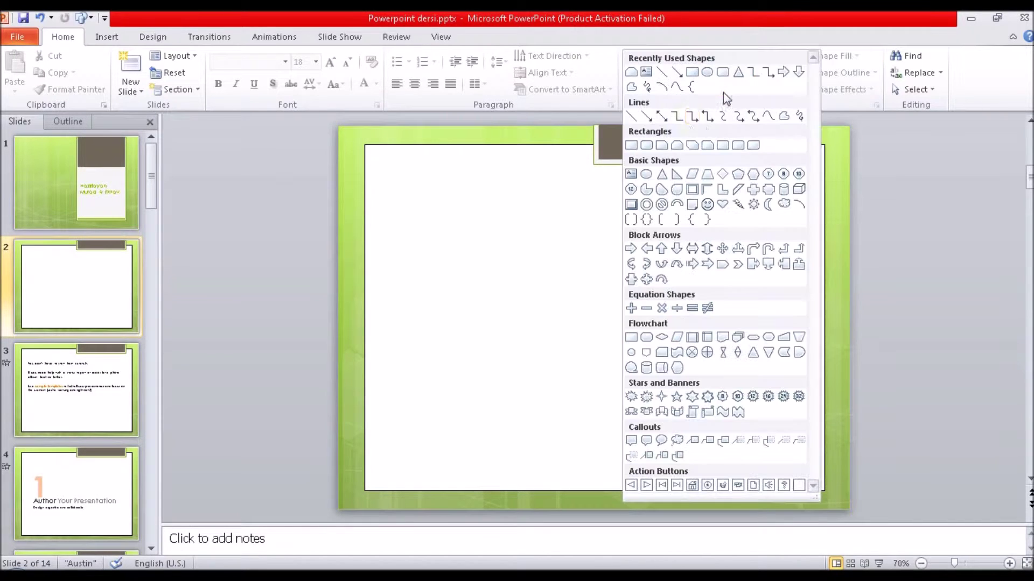
pyautogui.click(631, 146)
pyautogui.moveTo(405, 200); pyautogui.dragTo(554, 301)
pyautogui.click(547, 349)
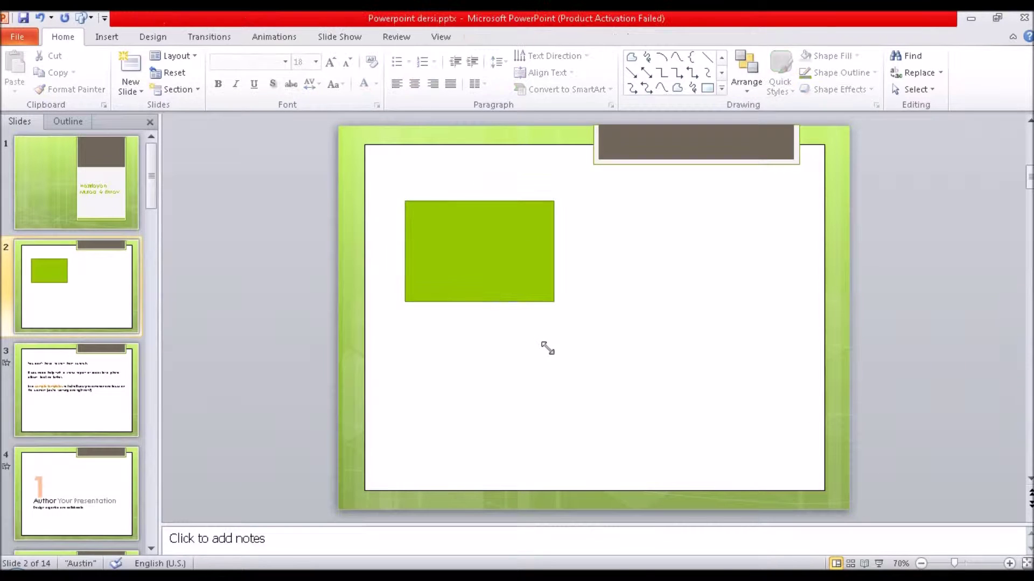
# Draw a green oval at the slide's upper right.
pyautogui.click(721, 88)
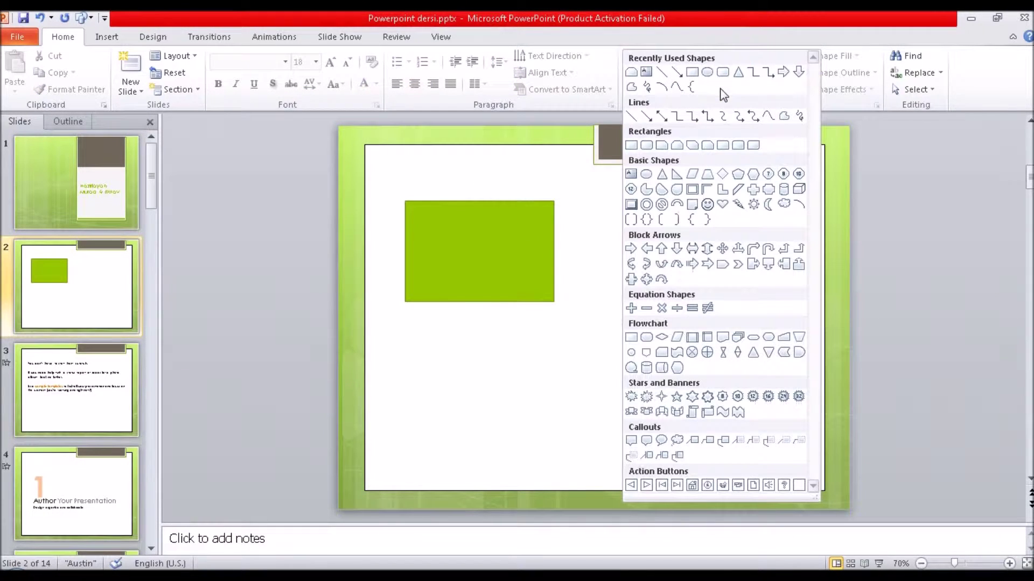
pyautogui.click(646, 173)
pyautogui.moveTo(637, 219); pyautogui.dragTo(776, 302)
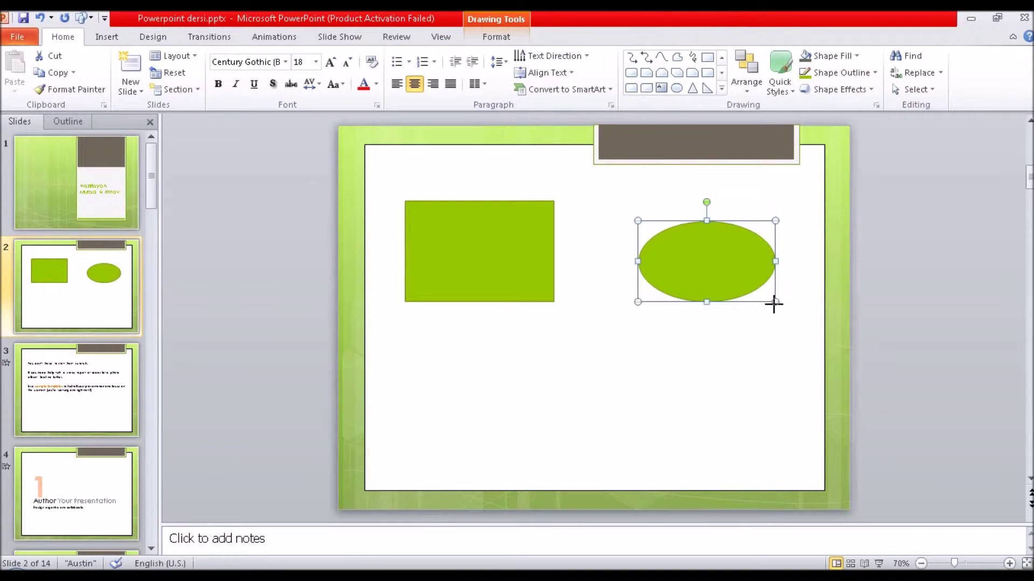
# Draw a green triangle below the rectangle and move it toward the slide centre.
pyautogui.click(693, 88)
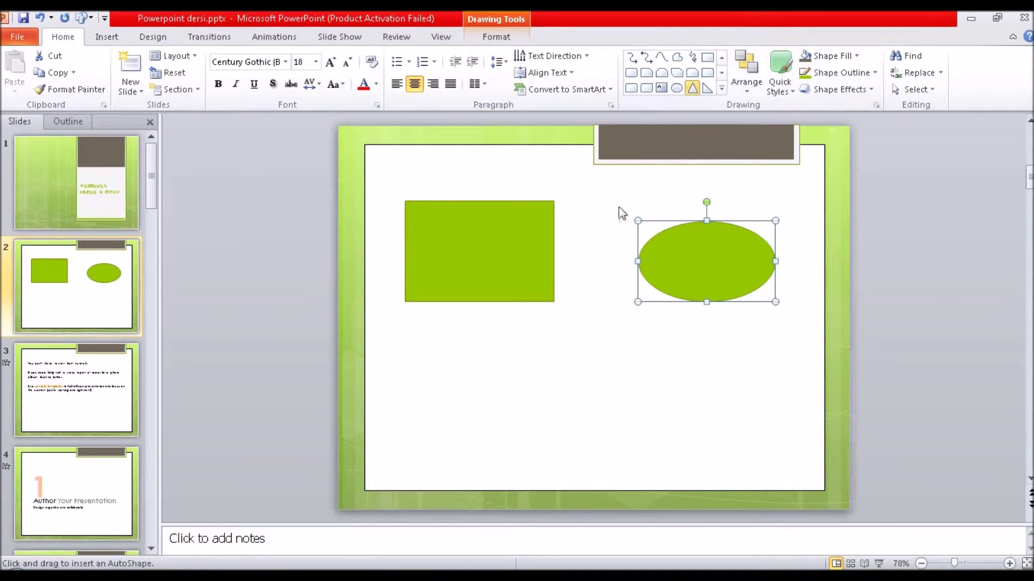
pyautogui.moveTo(464, 351); pyautogui.dragTo(651, 439)
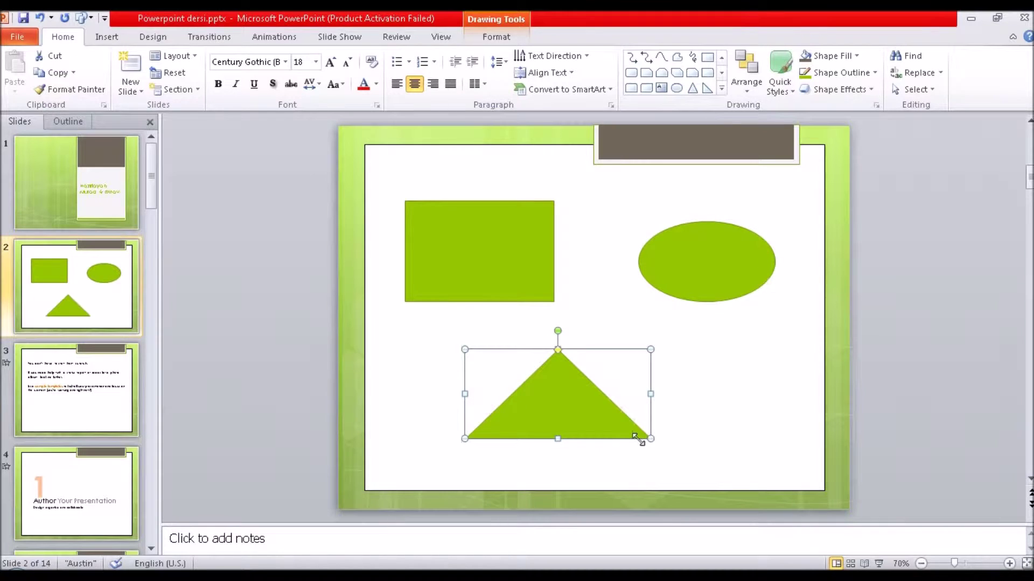
pyautogui.click(626, 382)
pyautogui.click(576, 411)
pyautogui.moveTo(575, 412)
pyautogui.mouseDown()
pyautogui.moveTo(656, 393)
pyautogui.moveTo(600, 403)
pyautogui.mouseUp()
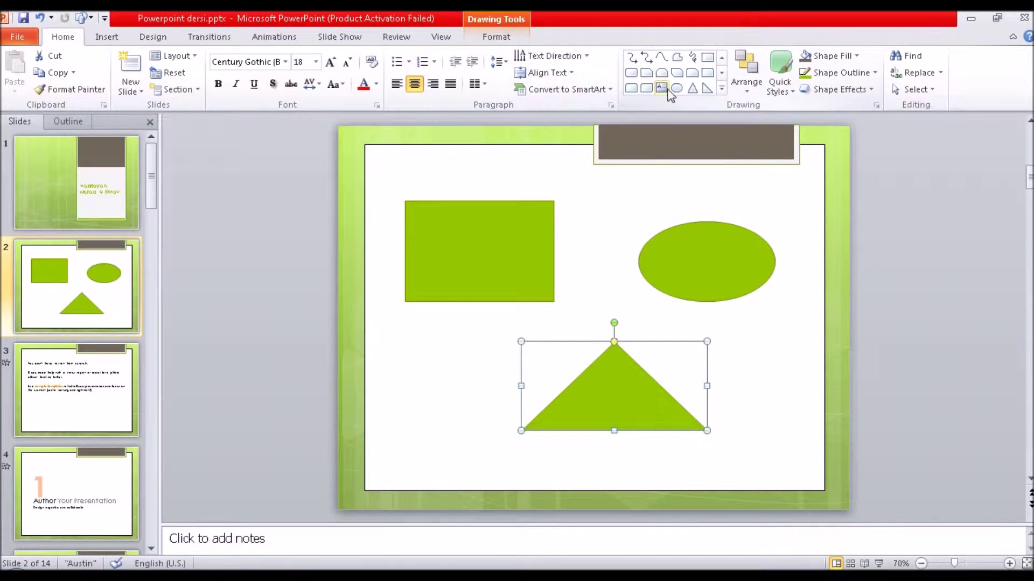
# Show the Drawing Tools Format options and select the green rectangle.
pyautogui.click(494, 36)
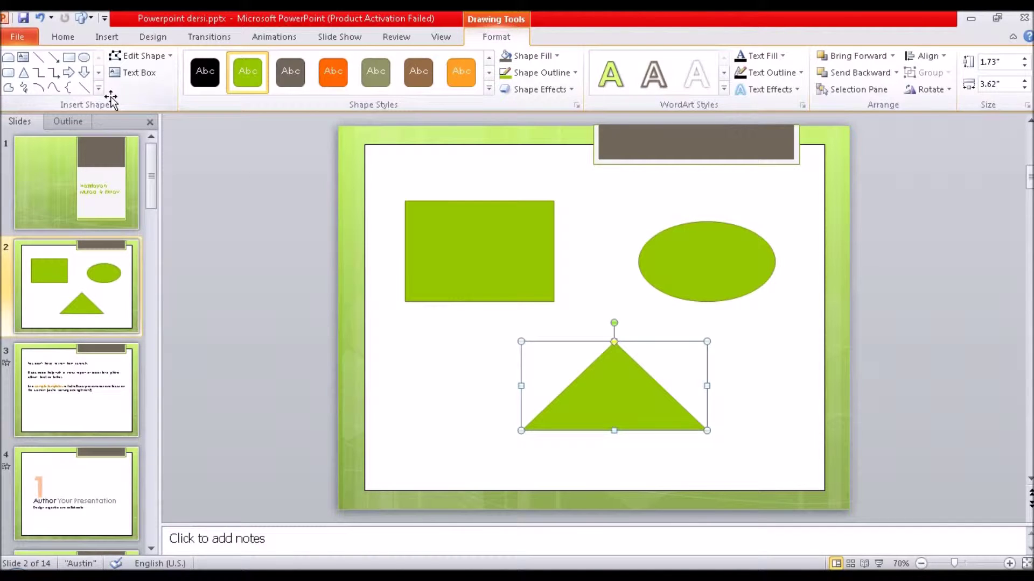
pyautogui.click(229, 232)
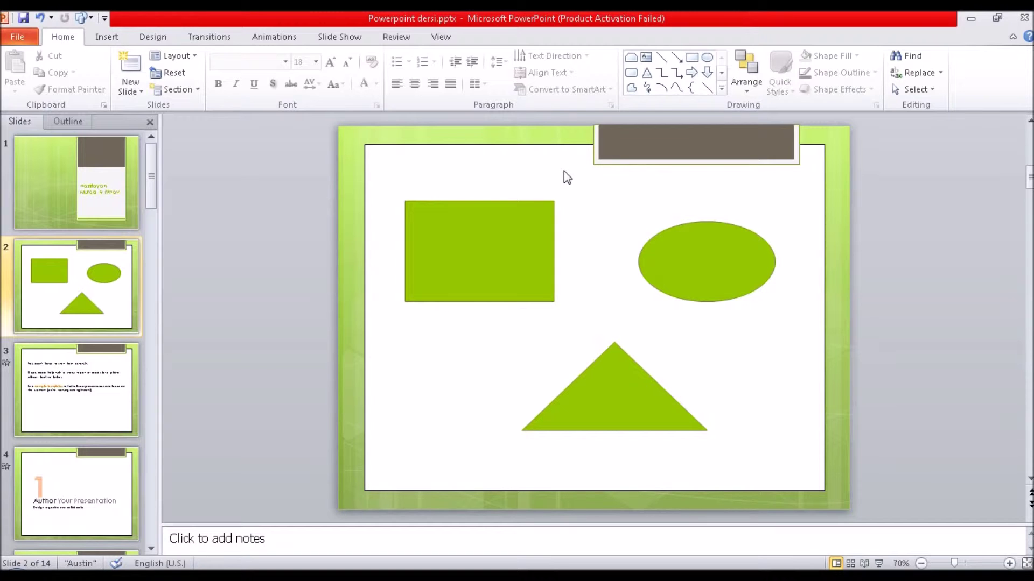
pyautogui.click(515, 227)
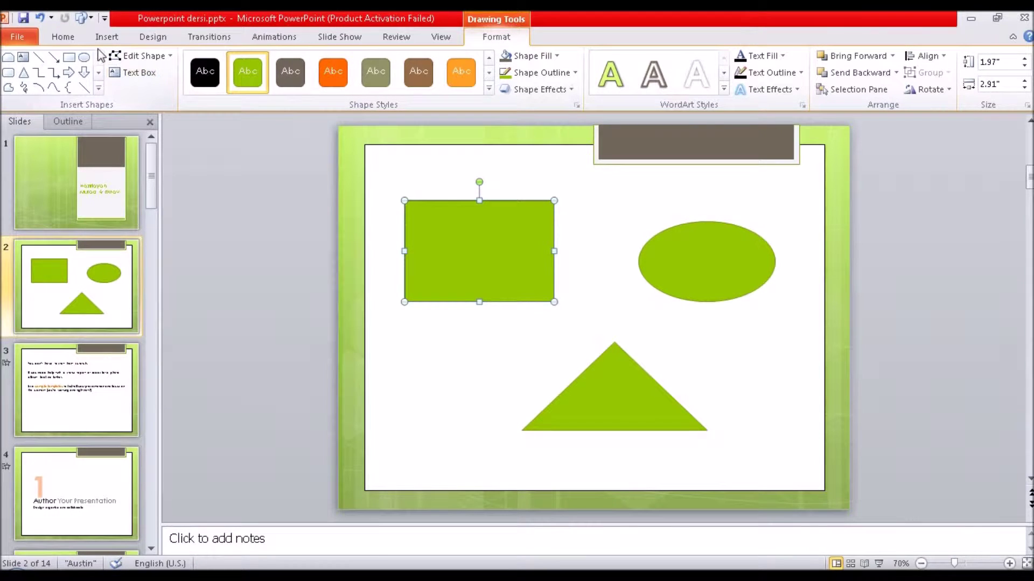
# Draw a parallelogram at the slide's lower left, then delete it.
pyautogui.click(99, 89)
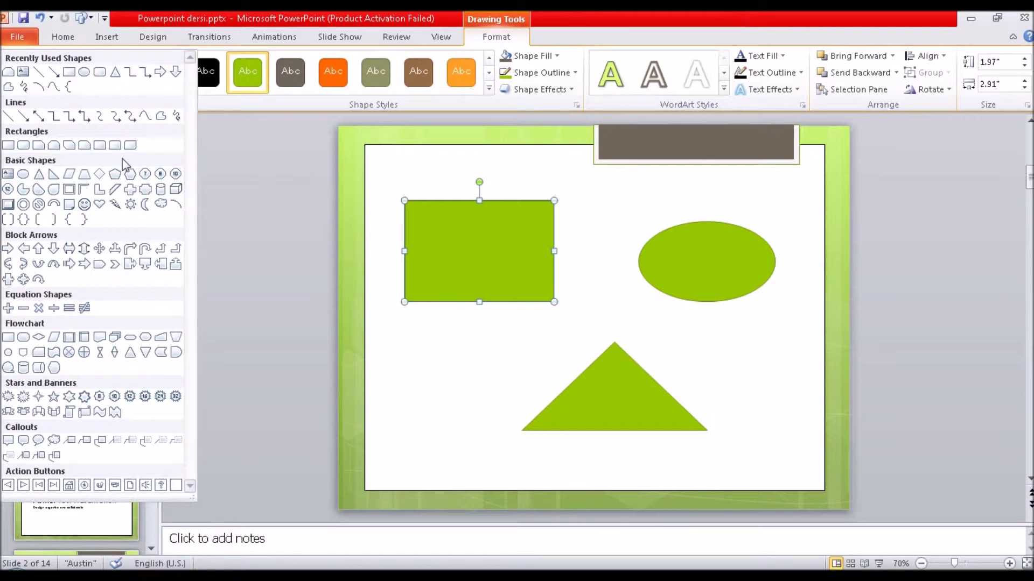
pyautogui.click(69, 173)
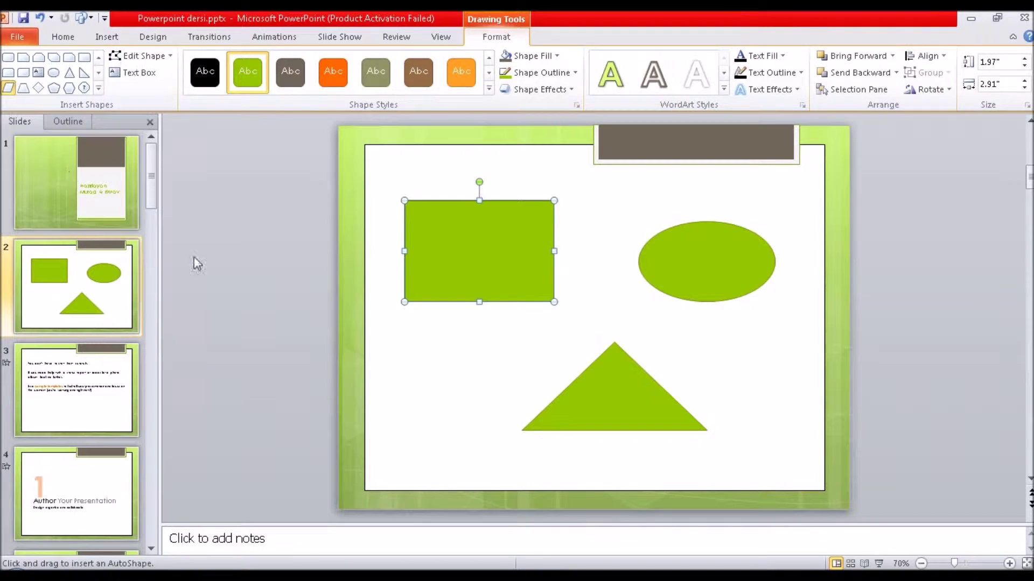
pyautogui.moveTo(404, 364); pyautogui.dragTo(512, 456)
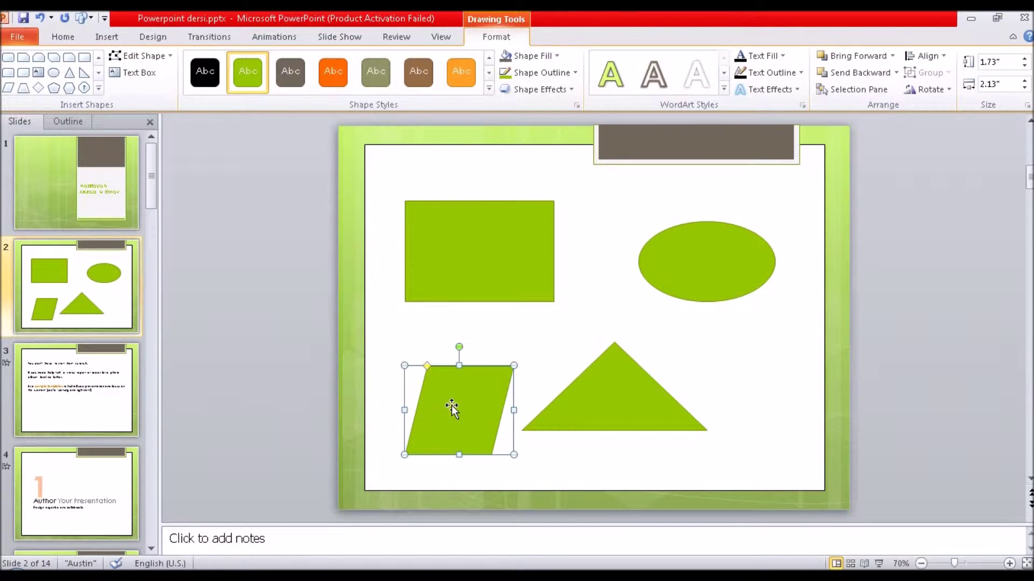
pyautogui.press('Delete')
# Reselect the green rectangle and return to its Drawing Tools Format options.
pyautogui.click(483, 282)
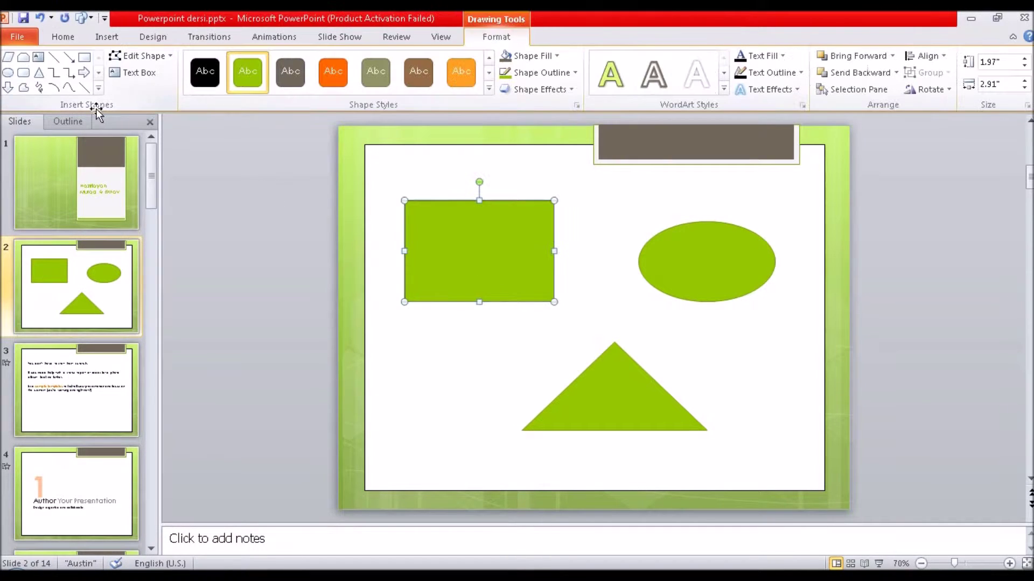
pyautogui.click(63, 38)
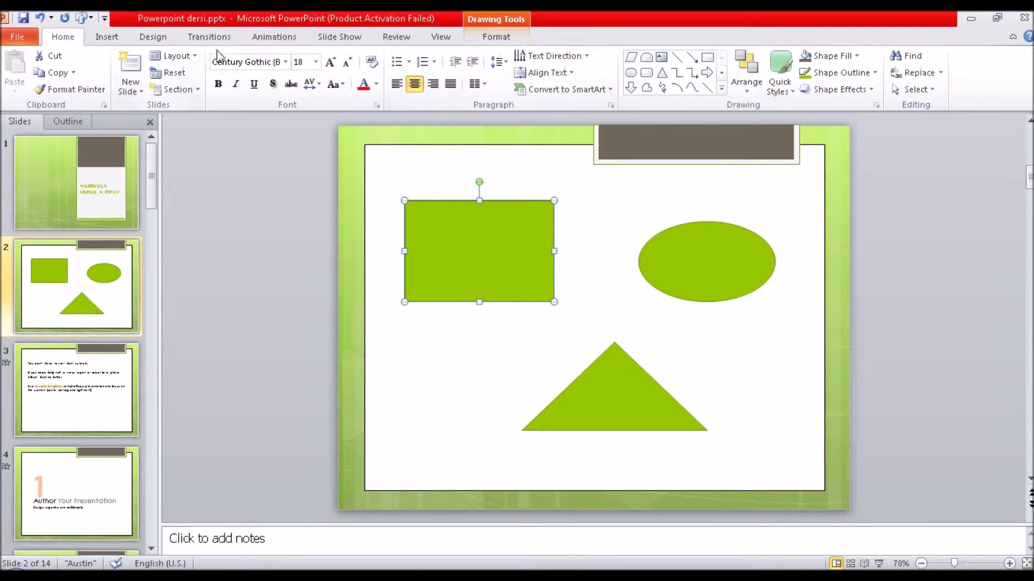
pyautogui.click(493, 36)
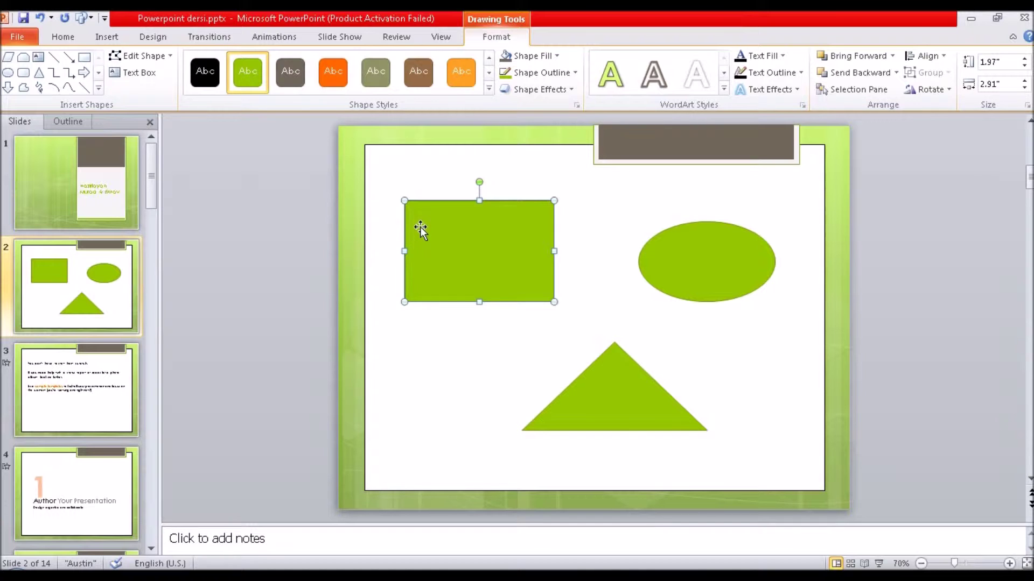
pyautogui.click(170, 57)
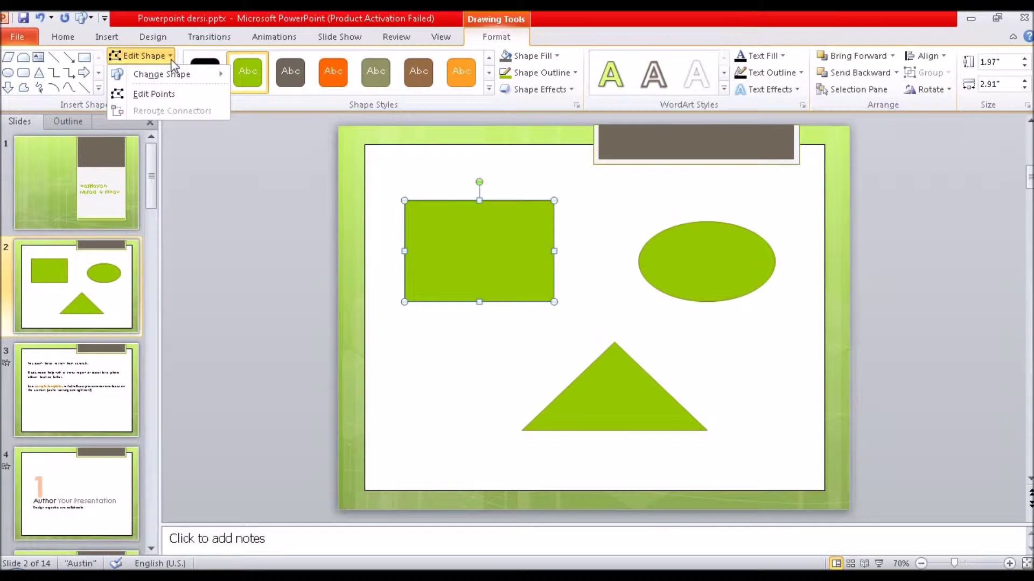
pyautogui.moveTo(171, 76)
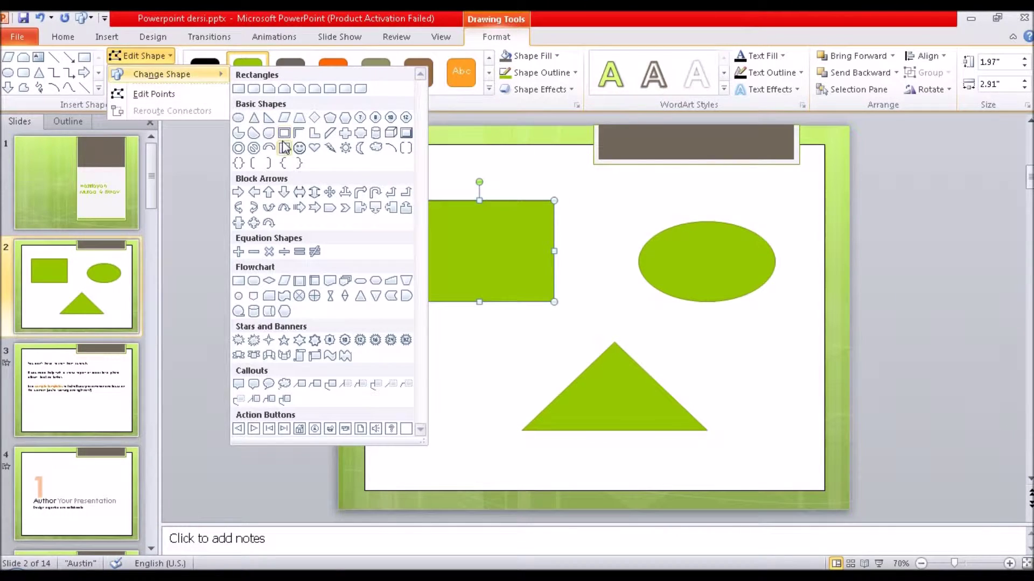
pyautogui.click(314, 118)
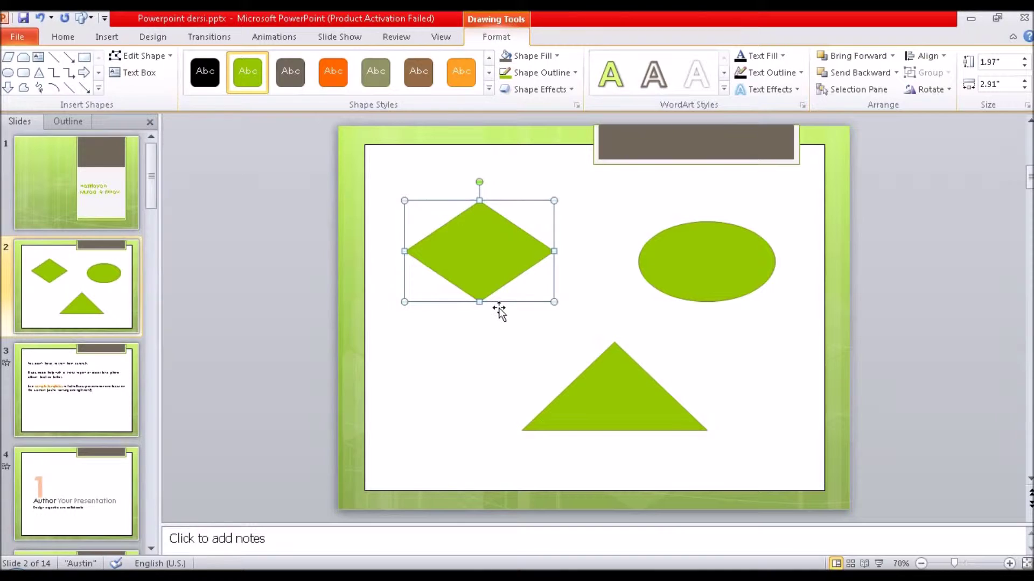
pyautogui.click(170, 56)
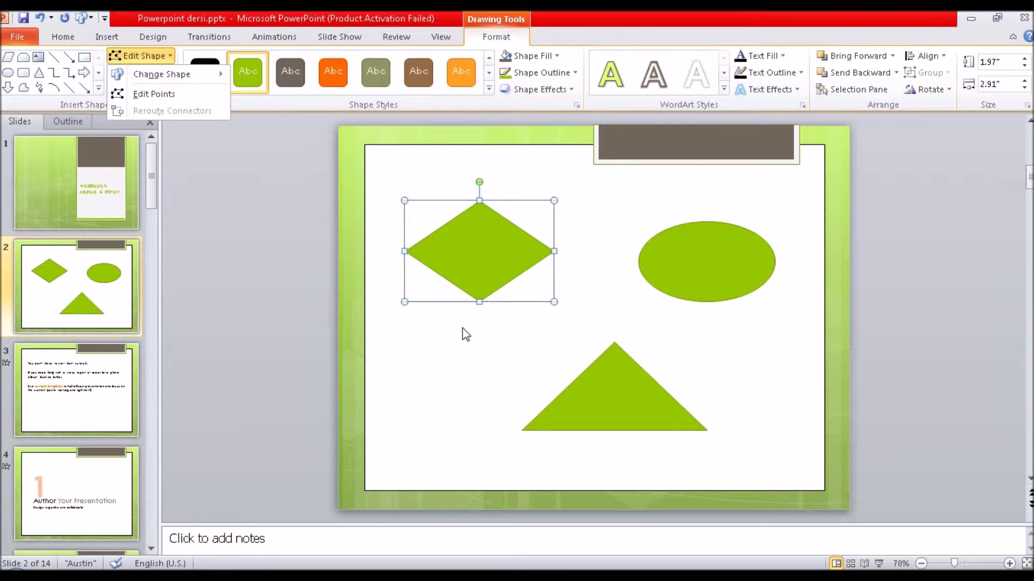
pyautogui.press('Escape')
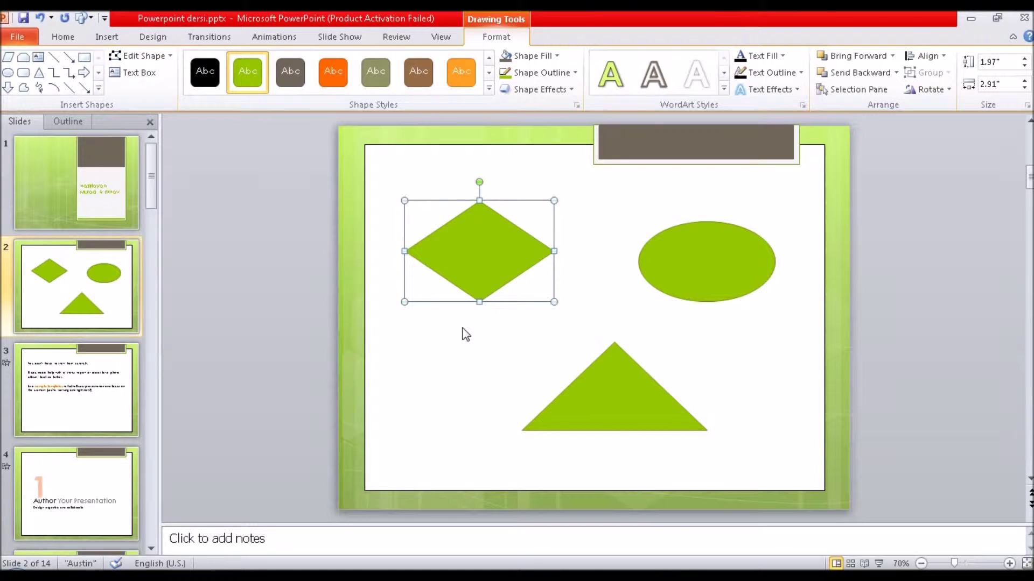
pyautogui.hotkey('ctrl', 'z')
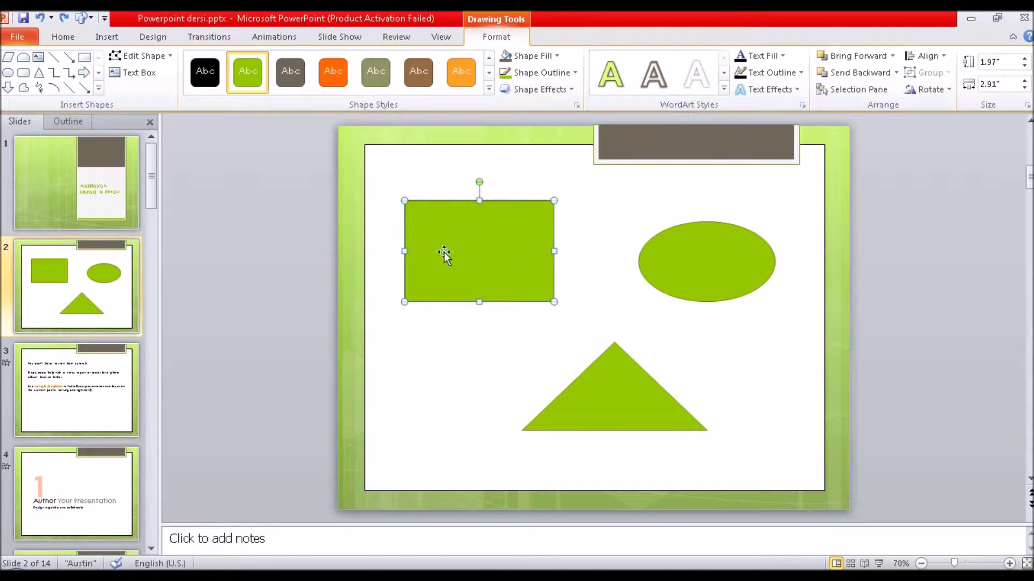
pyautogui.click(133, 74)
# Add a text box in the green rectangle reading 'Hazırlayan' plus the presenter's name.
pyautogui.moveTo(433, 221); pyautogui.dragTo(521, 273)
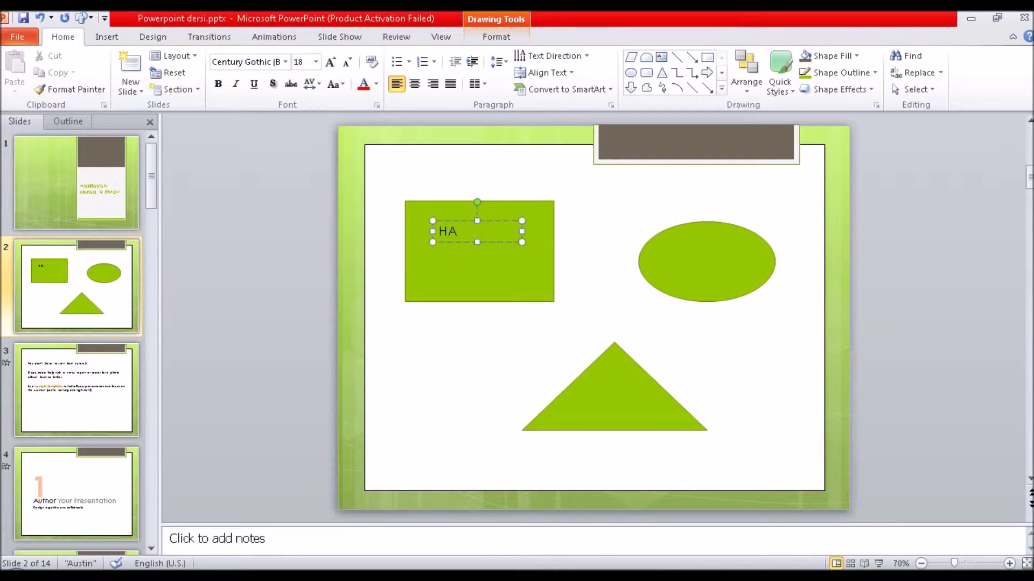
pyautogui.press('BackSpace')
pyautogui.write('Ha')
pyautogui.hotkey('alt', 'shift')
pyautogui.press('BackSpace')
pyautogui.write('azırlayan Murad K')
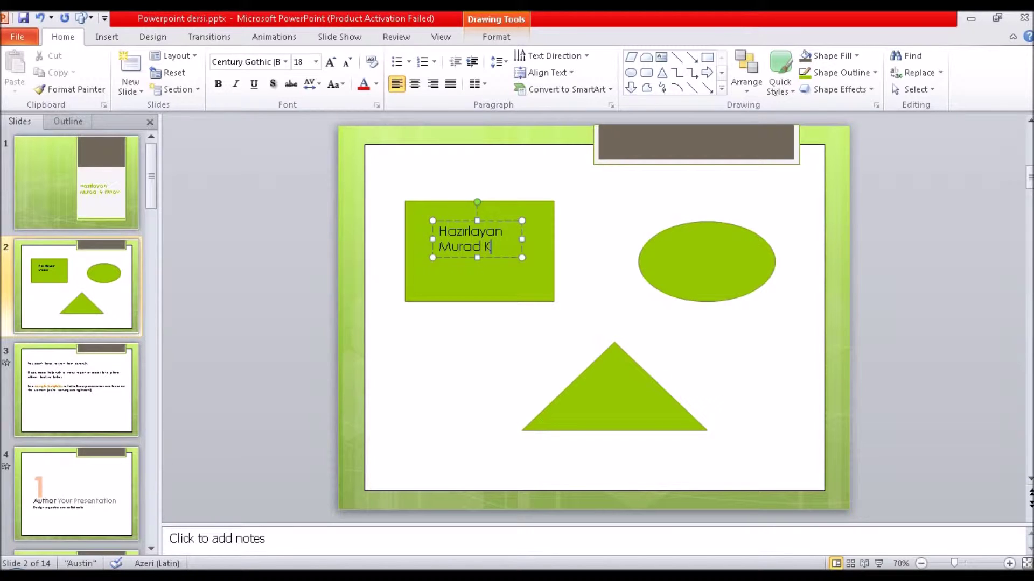
pyautogui.write('arimov')
pyautogui.click(470, 307)
# Enlarge the green rectangle around the credit text and shift it slightly left.
pyautogui.click(470, 252)
pyautogui.click(550, 298)
pyautogui.moveTo(550, 298); pyautogui.dragTo(586, 323)
pyautogui.click(631, 402)
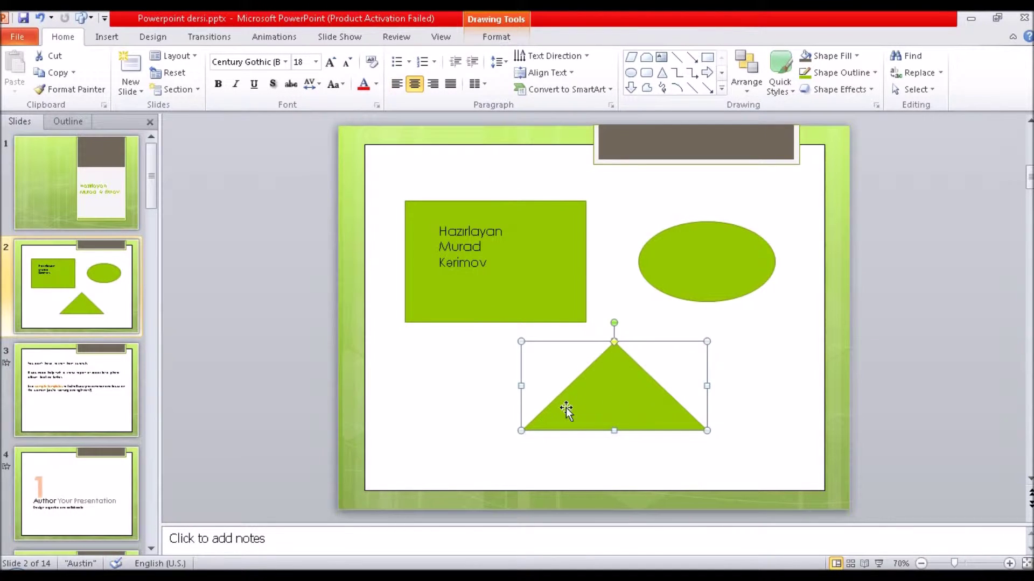
pyautogui.moveTo(529, 269); pyautogui.dragTo(431, 241)
pyautogui.click(477, 263)
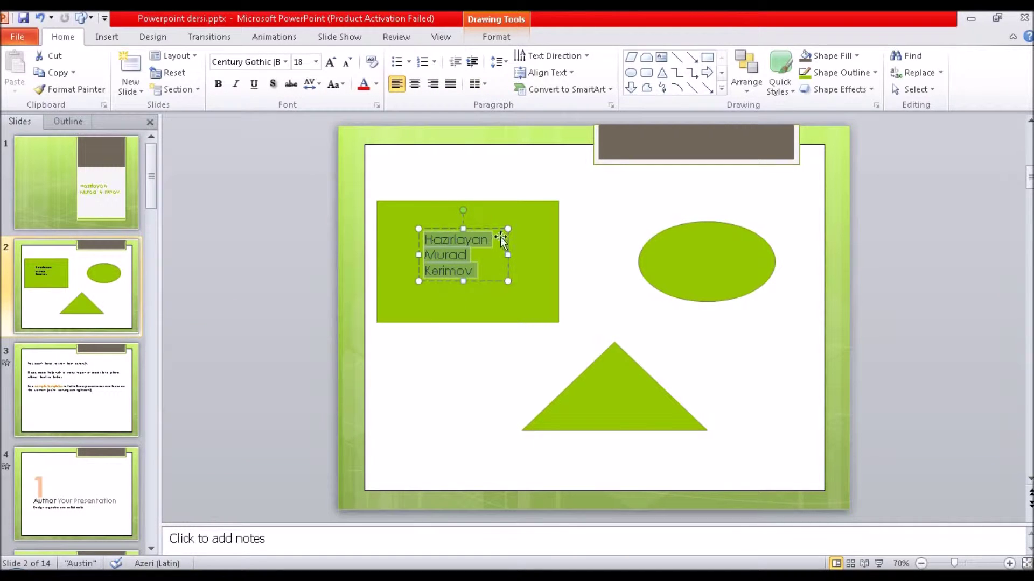
pyautogui.click(462, 396)
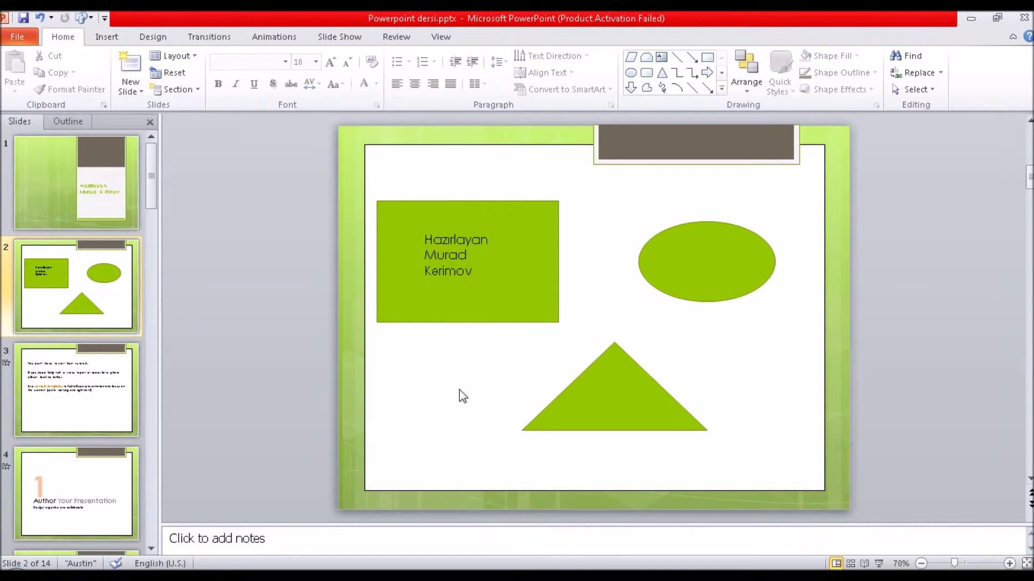
# Make the credit text bold, italic, underlined and 24 pt, widening its text box.
pyautogui.click(479, 270)
pyautogui.tripleClick(481, 268)
pyautogui.click(484, 266)
pyautogui.moveTo(483, 266); pyautogui.dragTo(425, 237)
pyautogui.click(218, 84)
pyautogui.click(254, 83)
pyautogui.click(236, 83)
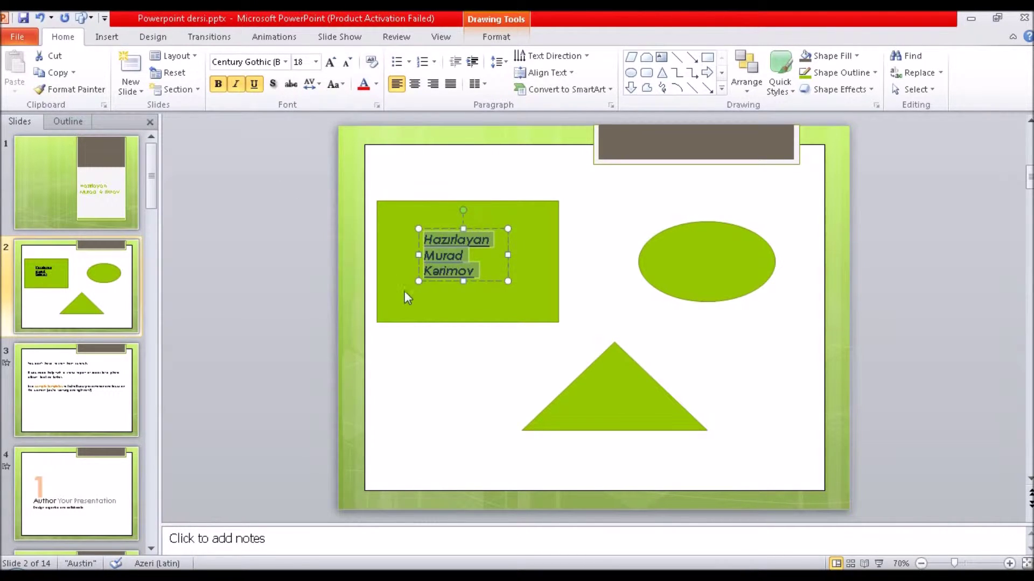
pyautogui.click(330, 61)
pyautogui.click(330, 62)
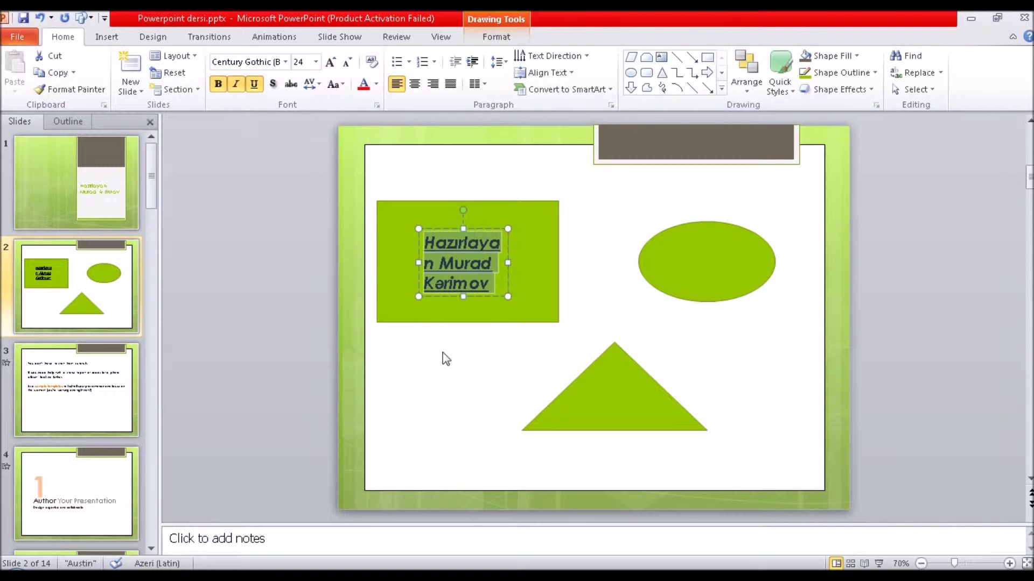
pyautogui.moveTo(508, 229); pyautogui.dragTo(521, 228)
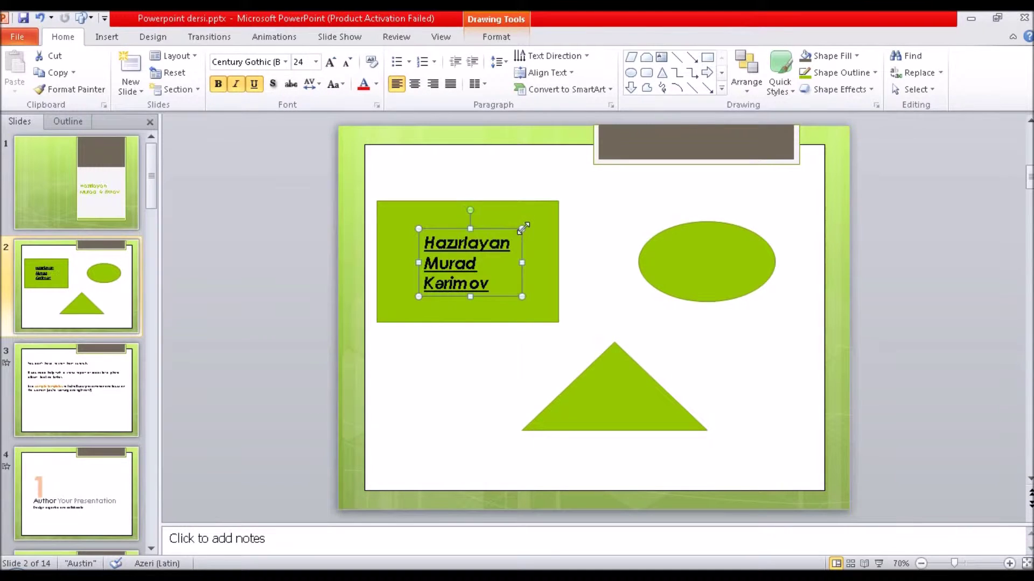
pyautogui.click(475, 370)
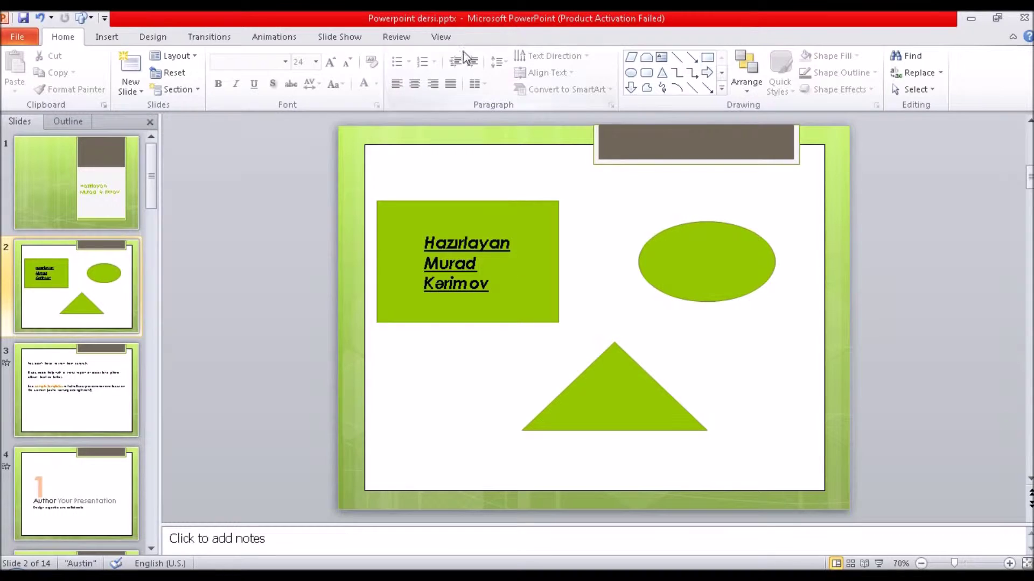
# Apply the olive quick shape style to the green rectangle.
pyautogui.click(483, 258)
pyautogui.click(464, 212)
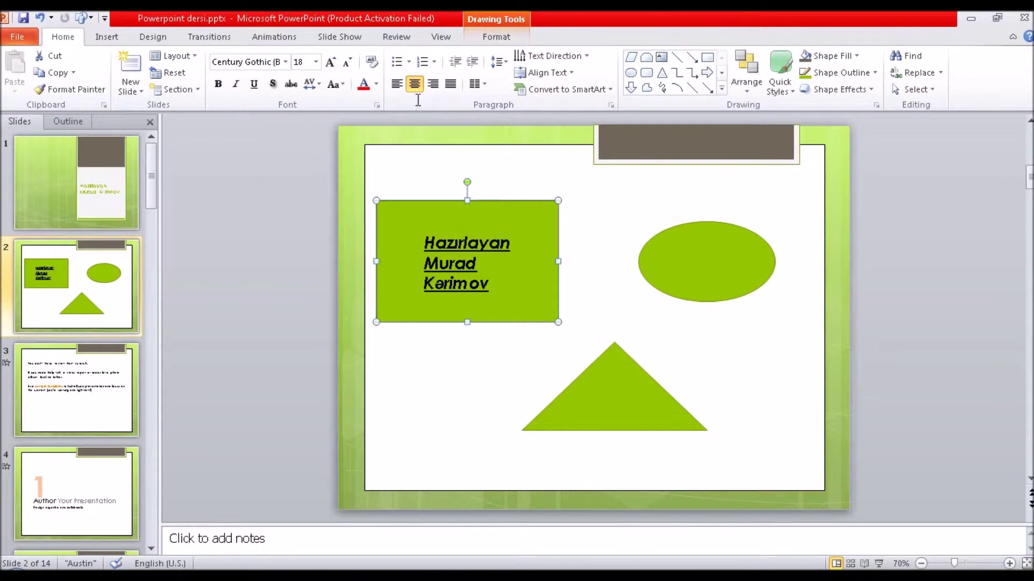
pyautogui.click(495, 36)
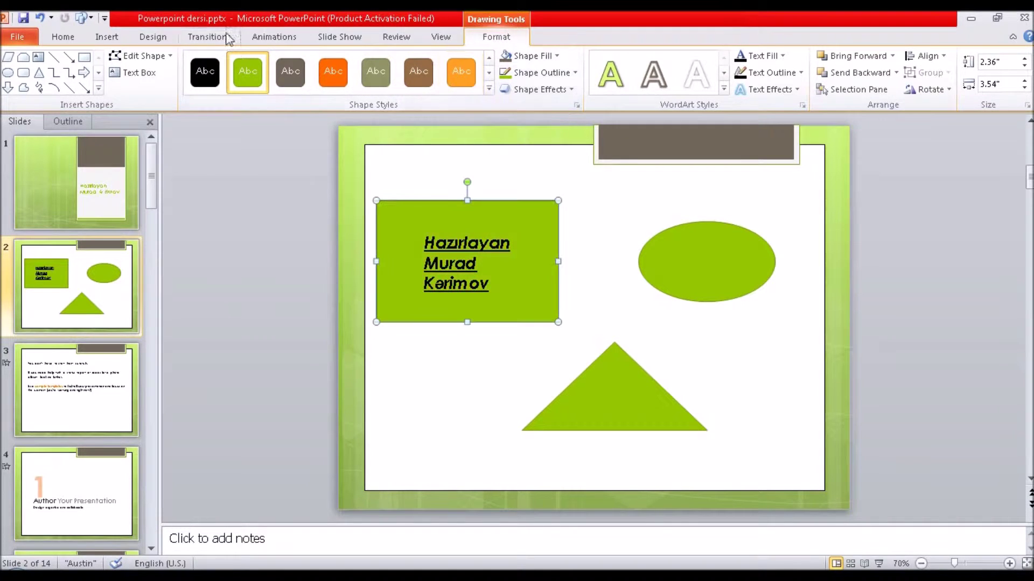
pyautogui.click(62, 37)
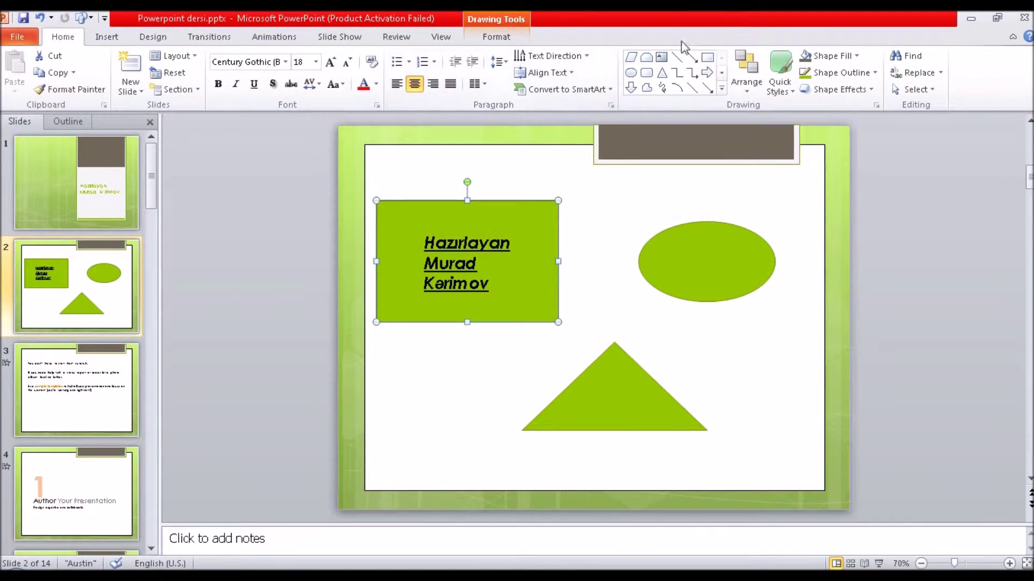
pyautogui.click(793, 92)
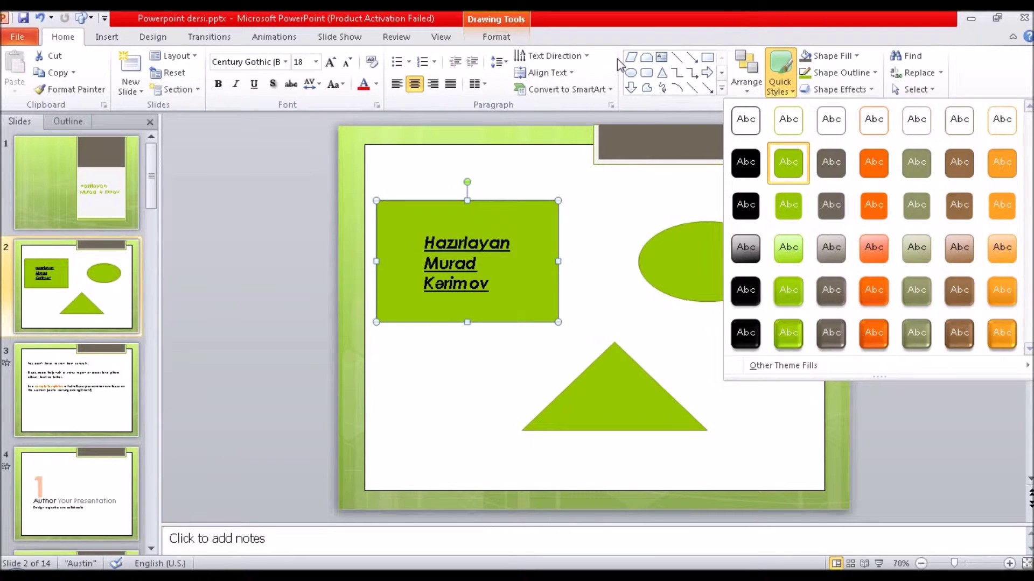
pyautogui.click(508, 37)
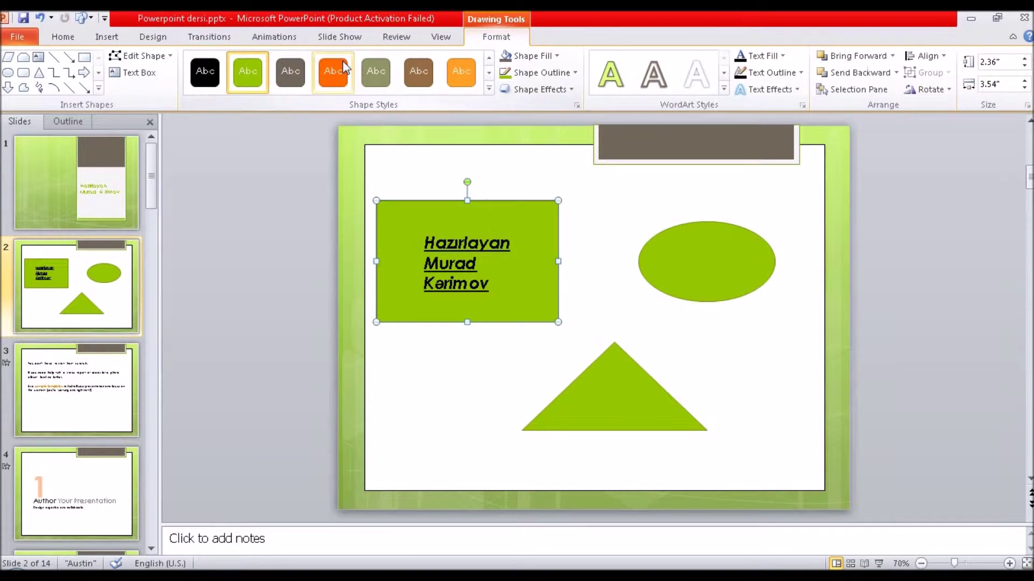
pyautogui.click(388, 79)
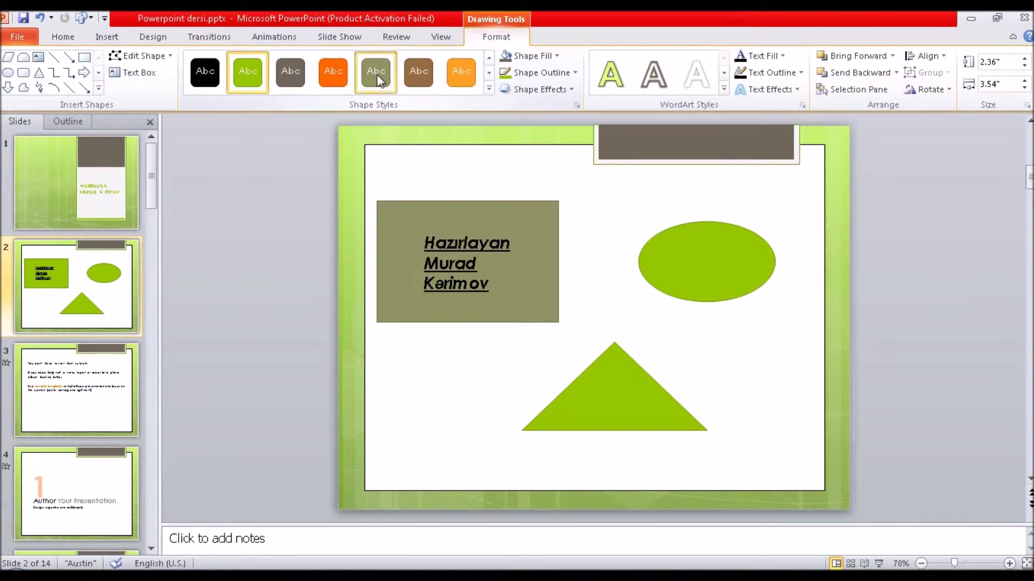
# Give the oval a brown shape style, then fill it light blue.
pyautogui.click(721, 271)
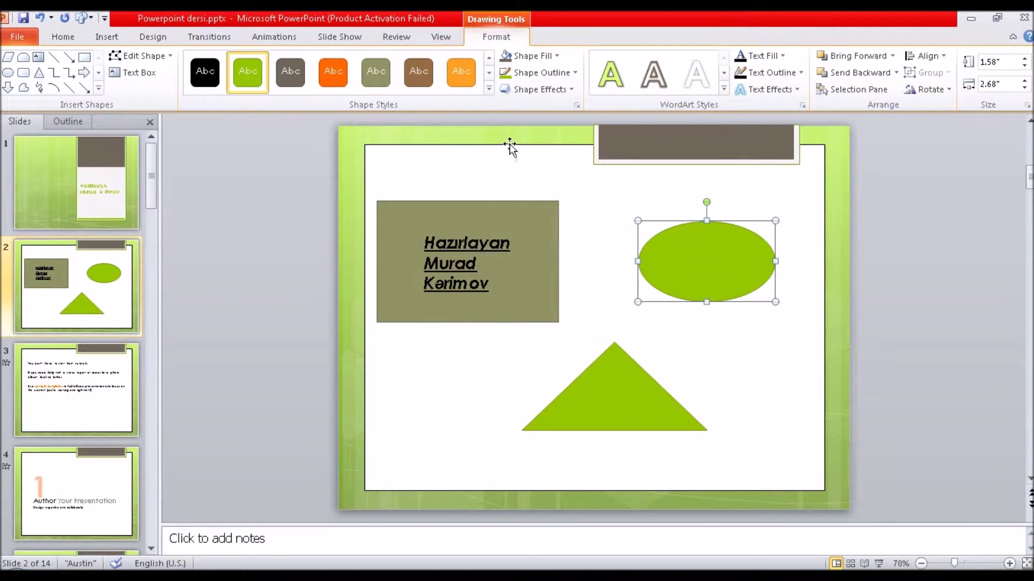
pyautogui.click(489, 89)
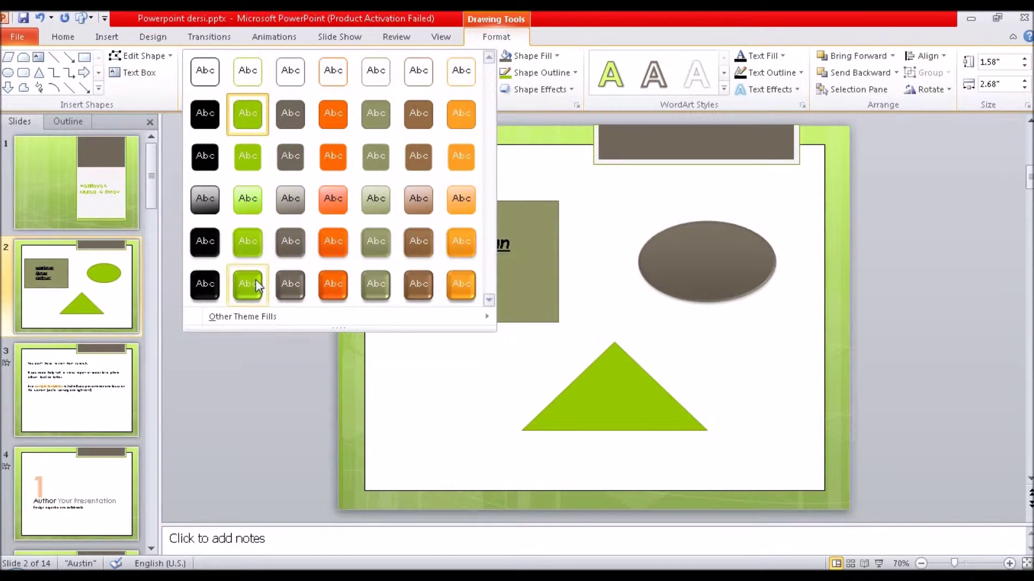
pyautogui.click(402, 280)
pyautogui.click(486, 452)
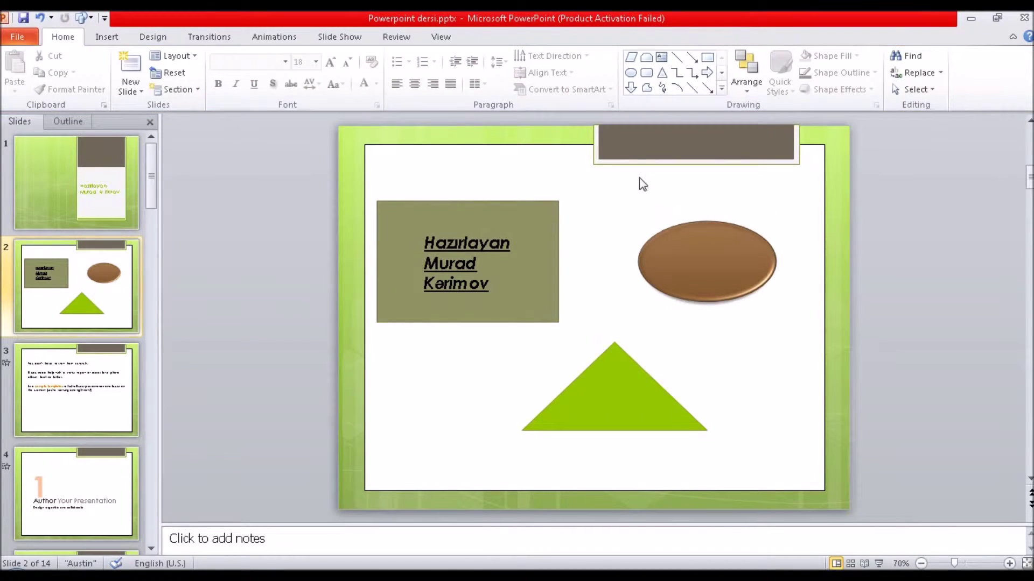
pyautogui.click(722, 248)
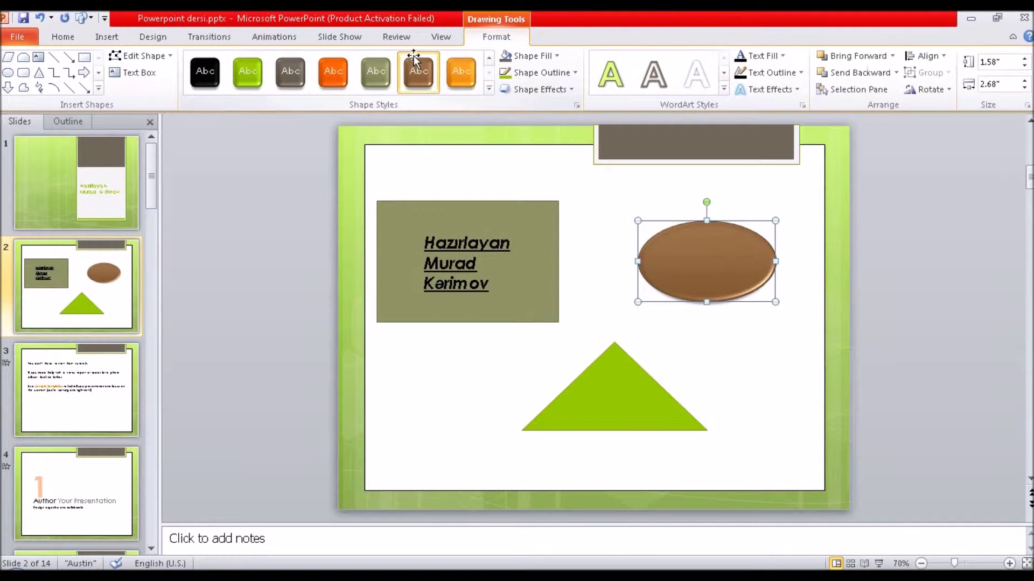
pyautogui.click(551, 55)
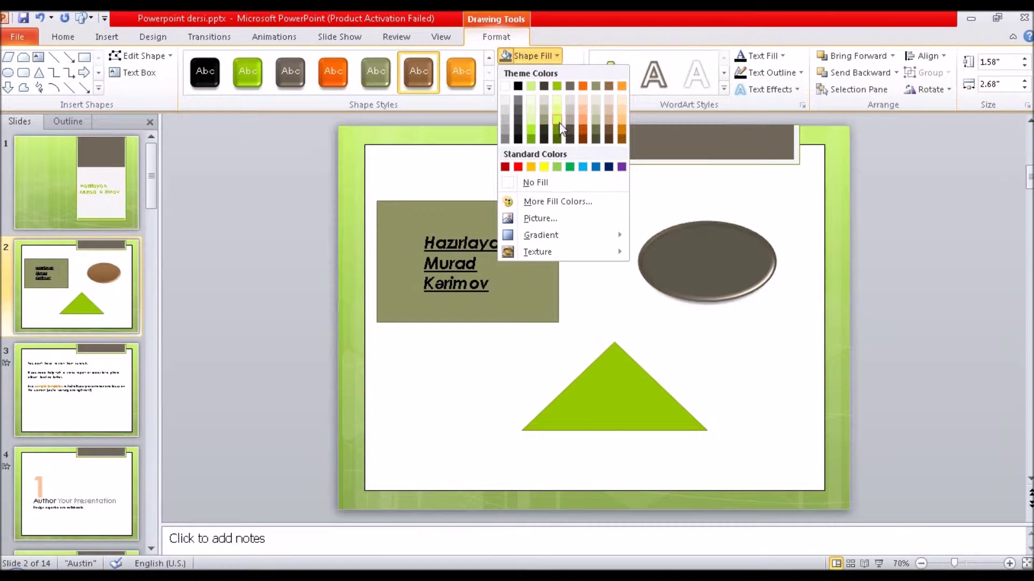
pyautogui.click(582, 167)
# Give the triangle a red outline.
pyautogui.click(623, 365)
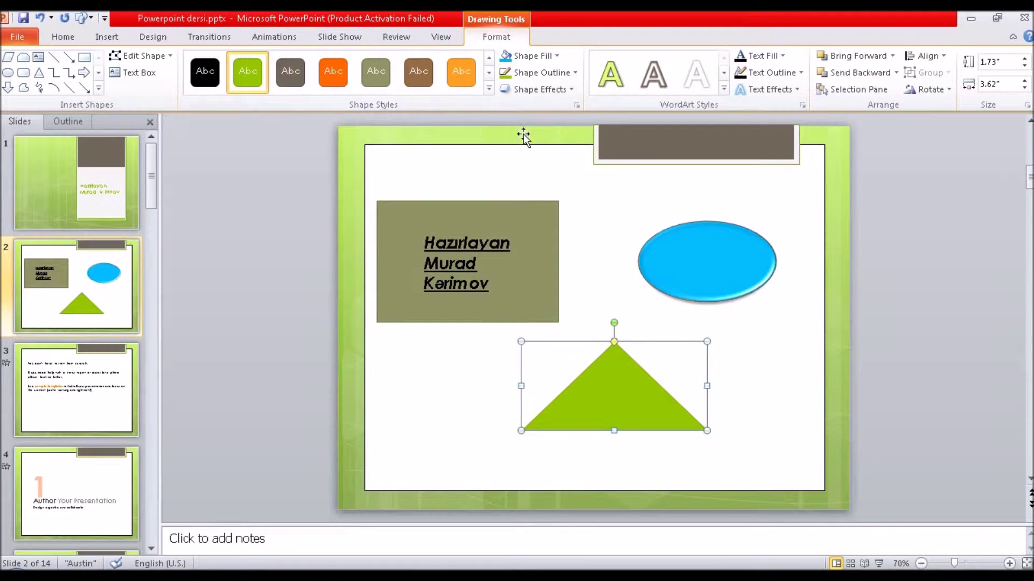
pyautogui.click(575, 73)
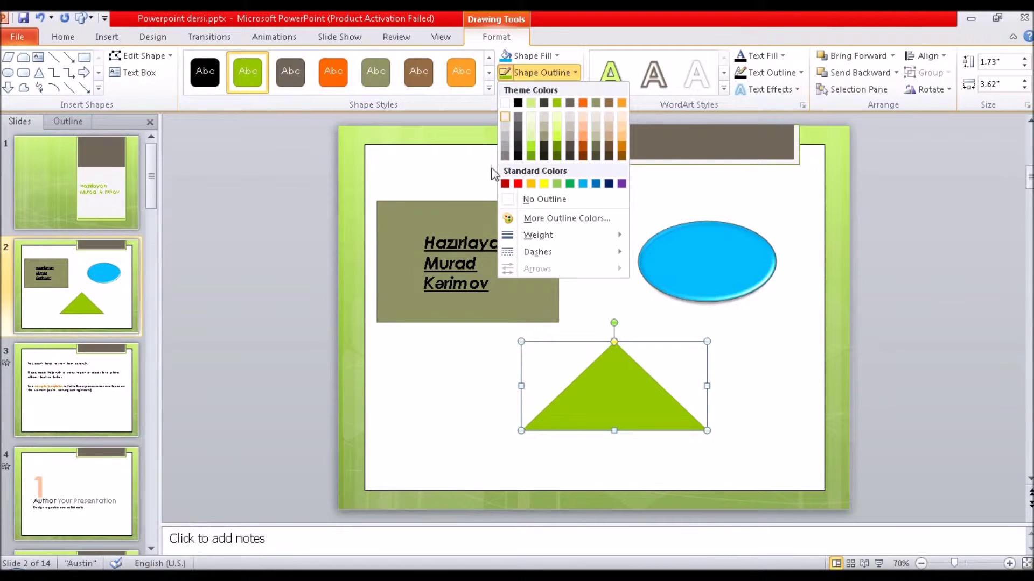
pyautogui.click(518, 184)
pyautogui.click(459, 409)
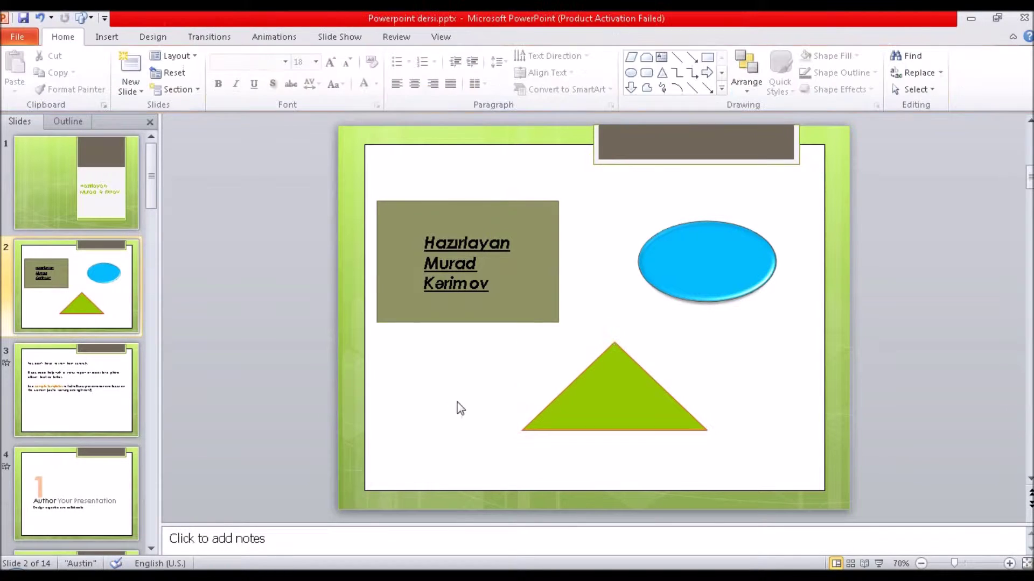
# Remove the blue oval's outline.
pyautogui.click(562, 399)
pyautogui.click(655, 254)
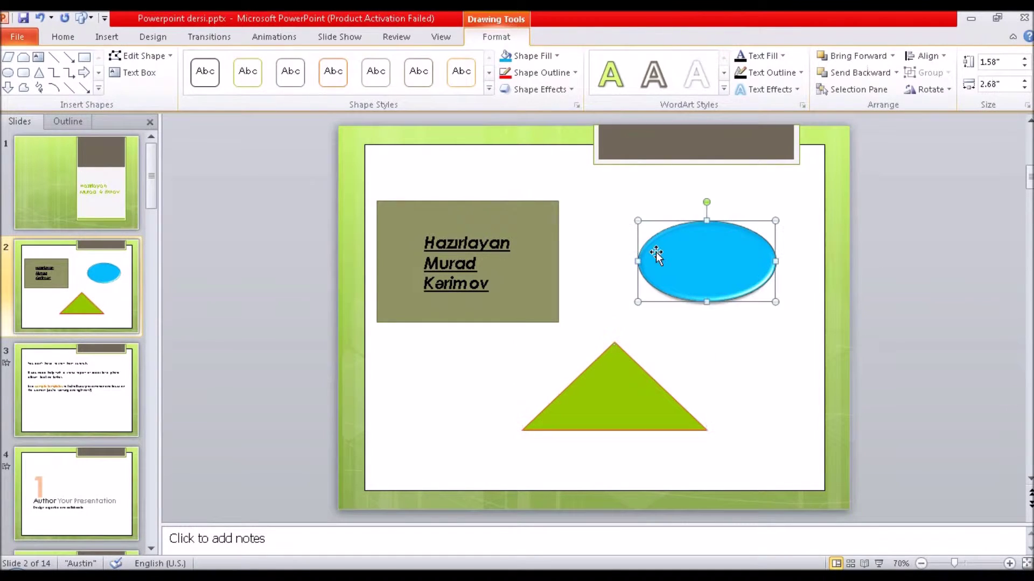
pyautogui.click(574, 74)
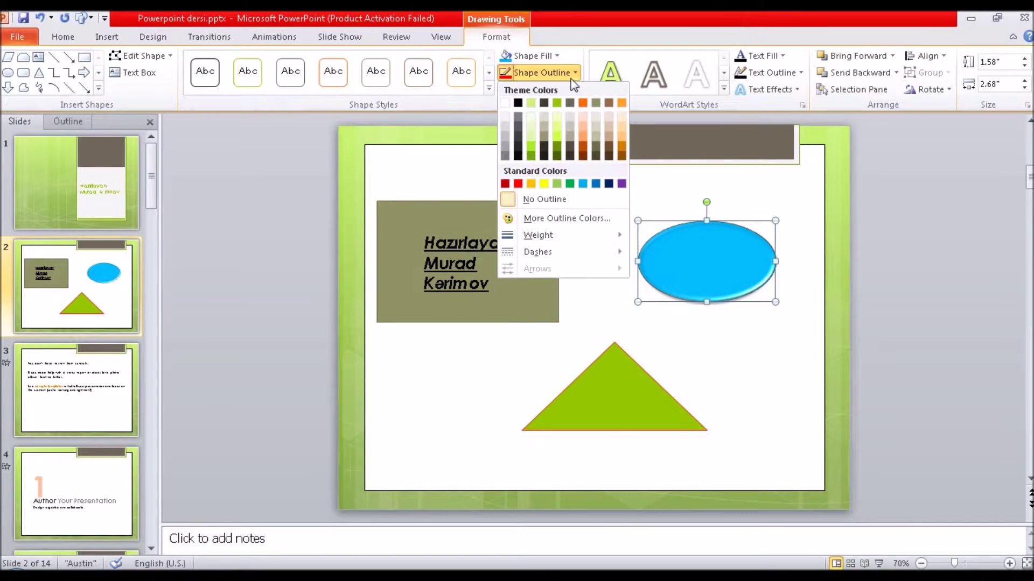
pyautogui.click(577, 200)
pyautogui.click(585, 236)
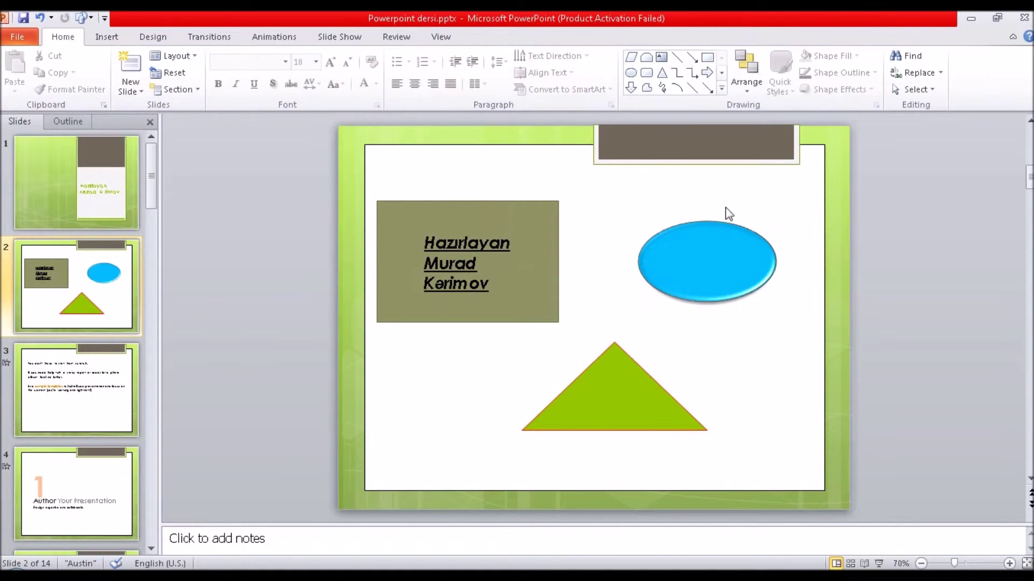
# Give the blue oval a light green outline from More Outline Colors.
pyautogui.click(676, 244)
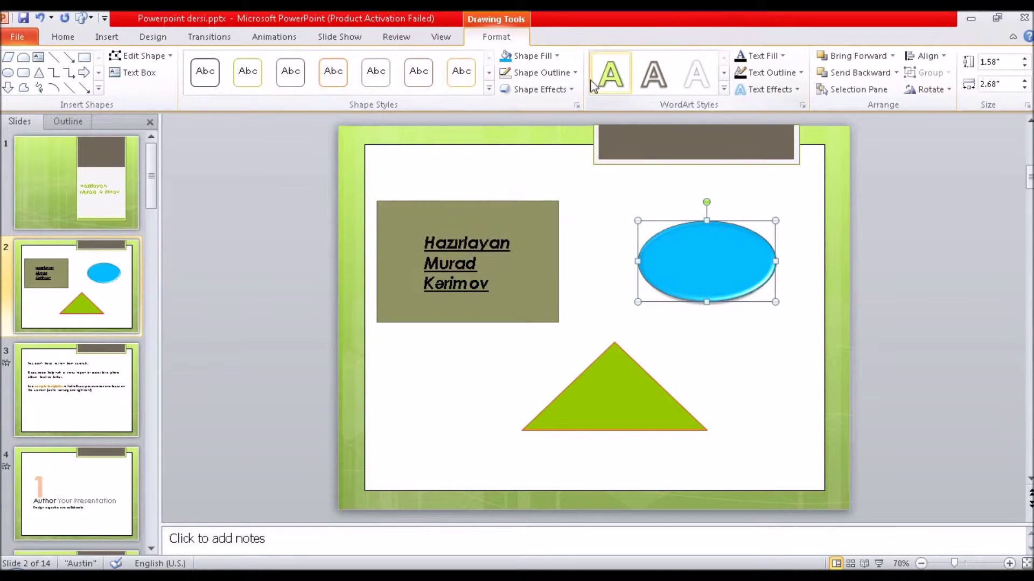
pyautogui.click(575, 73)
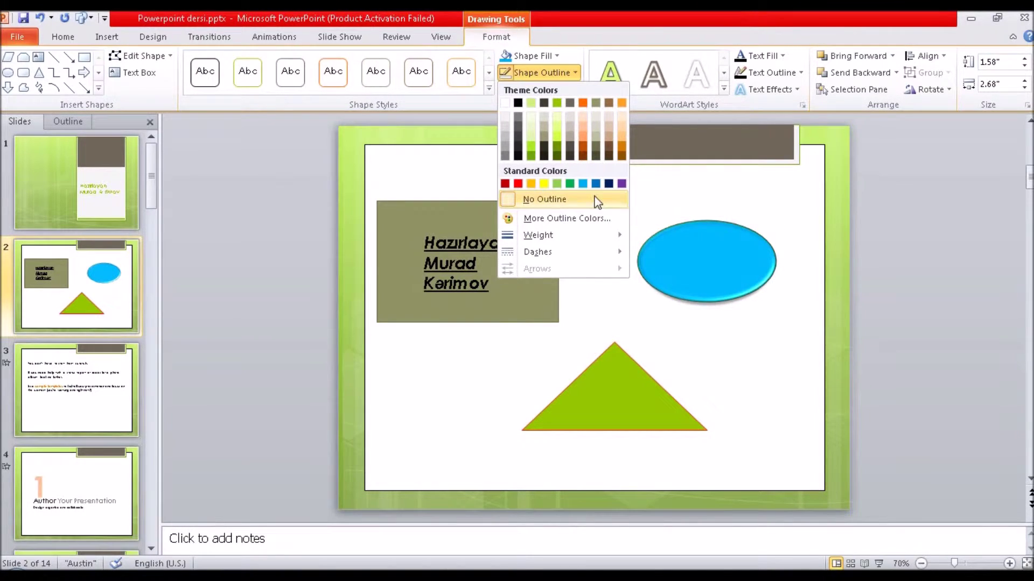
pyautogui.click(587, 223)
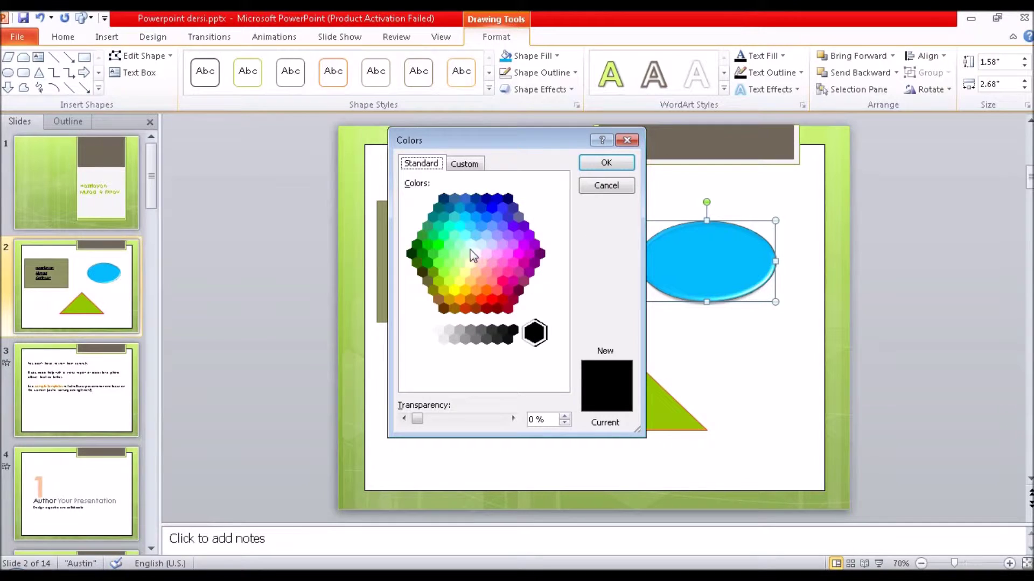
pyautogui.click(460, 263)
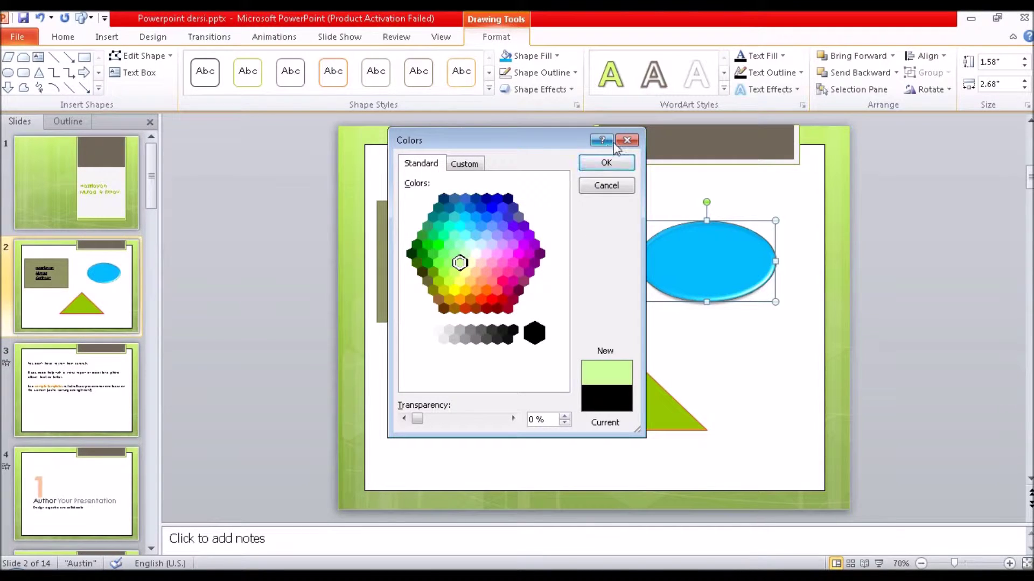
pyautogui.click(606, 162)
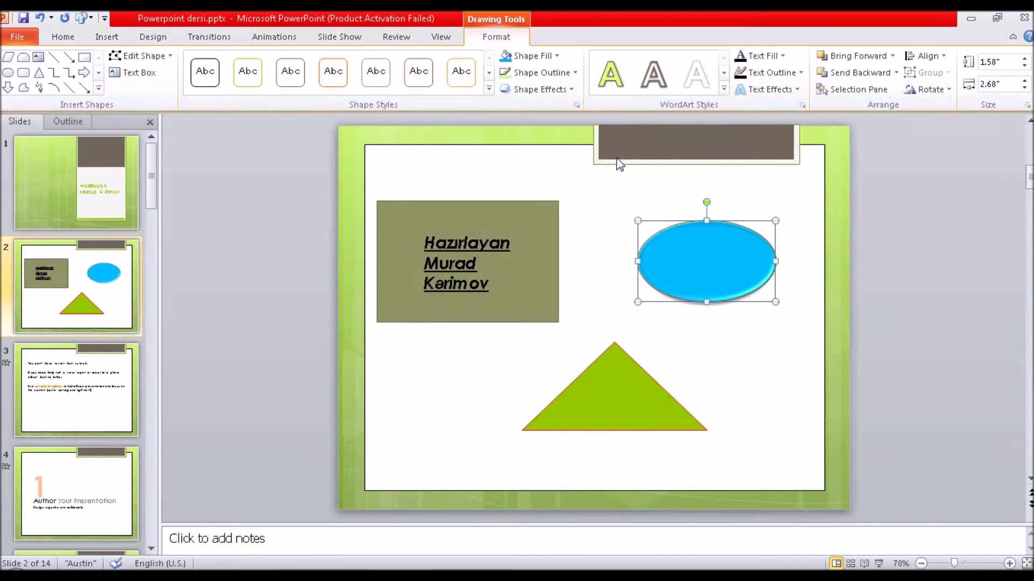
pyautogui.click(574, 72)
pyautogui.moveTo(560, 263)
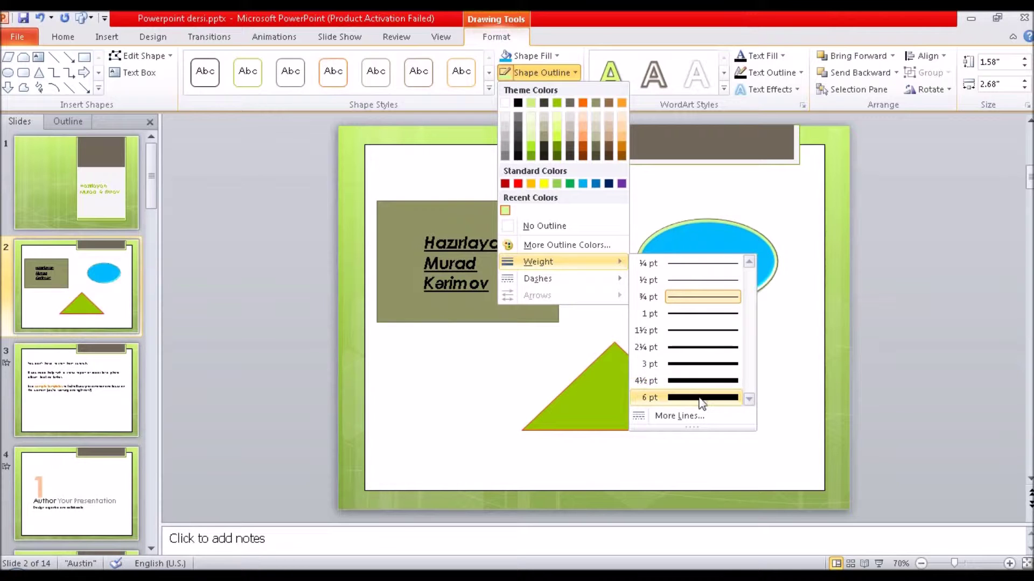
# Set the oval's outline to 6 pt weight and black colour.
pyautogui.click(701, 399)
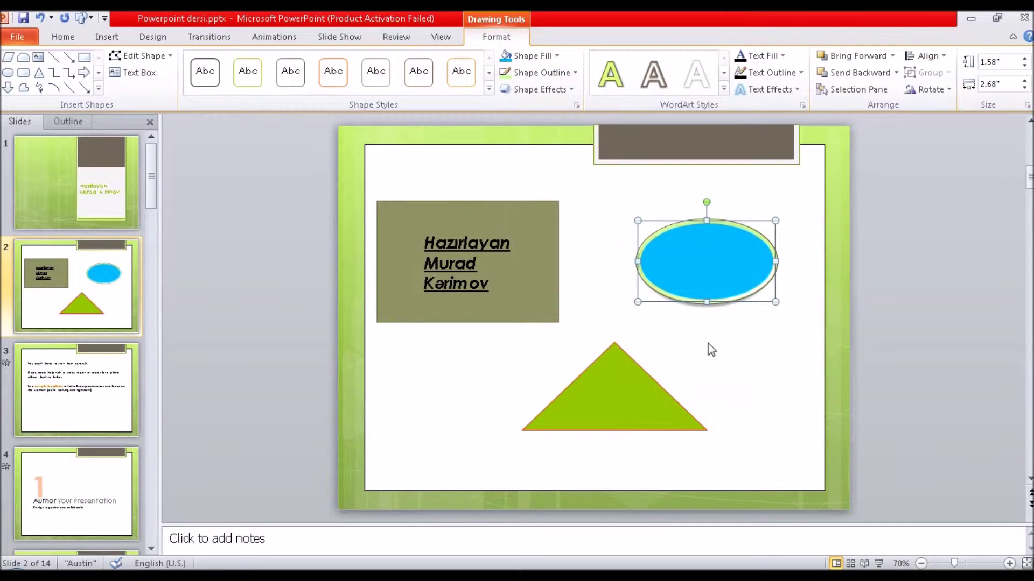
pyautogui.click(576, 74)
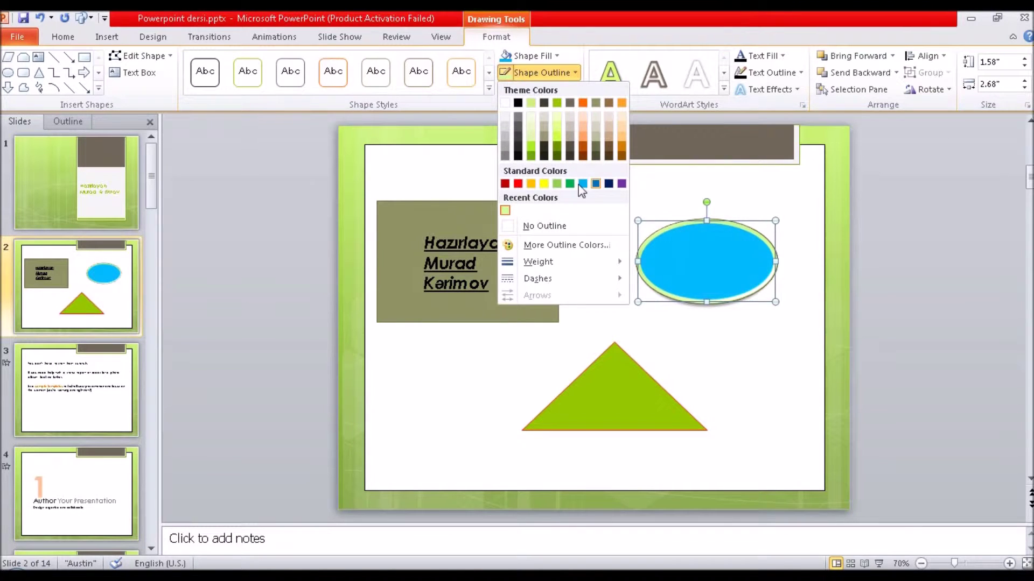
pyautogui.click(518, 104)
pyautogui.click(688, 331)
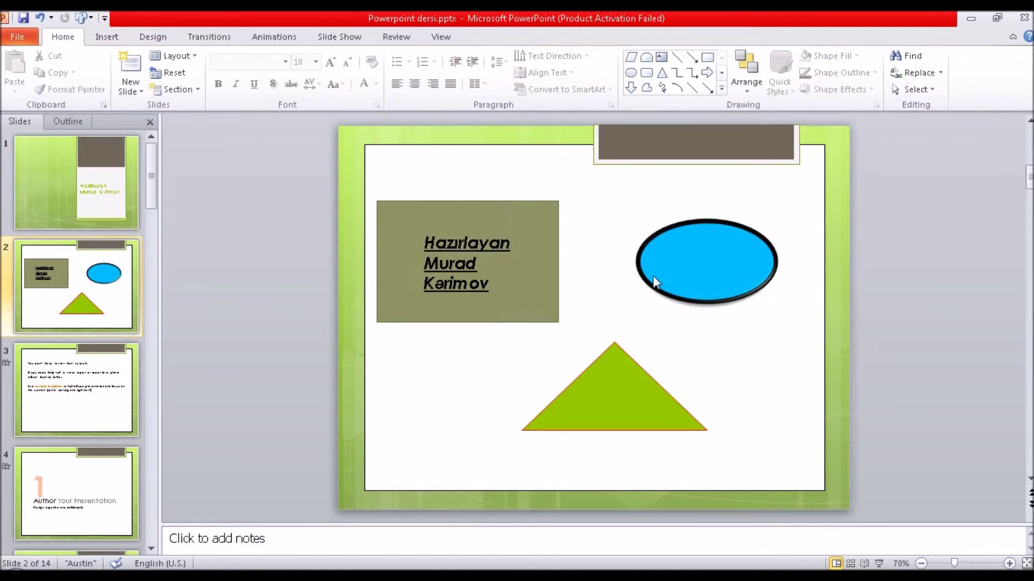
# Browse the oval's outline Dashes options and dismiss them without changes.
pyautogui.doubleClick(680, 264)
pyautogui.click(538, 72)
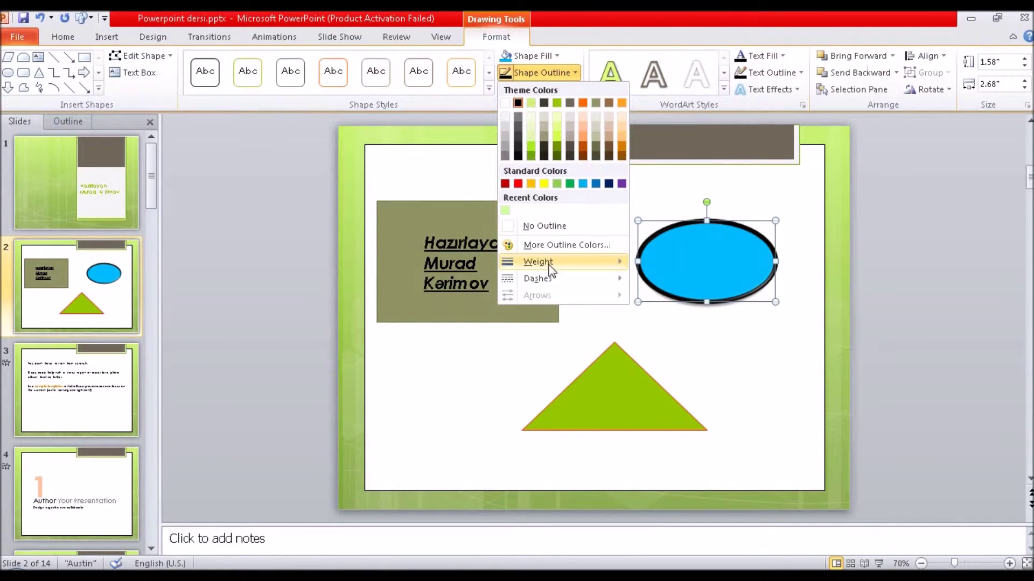
pyautogui.moveTo(549, 264)
pyautogui.moveTo(550, 284)
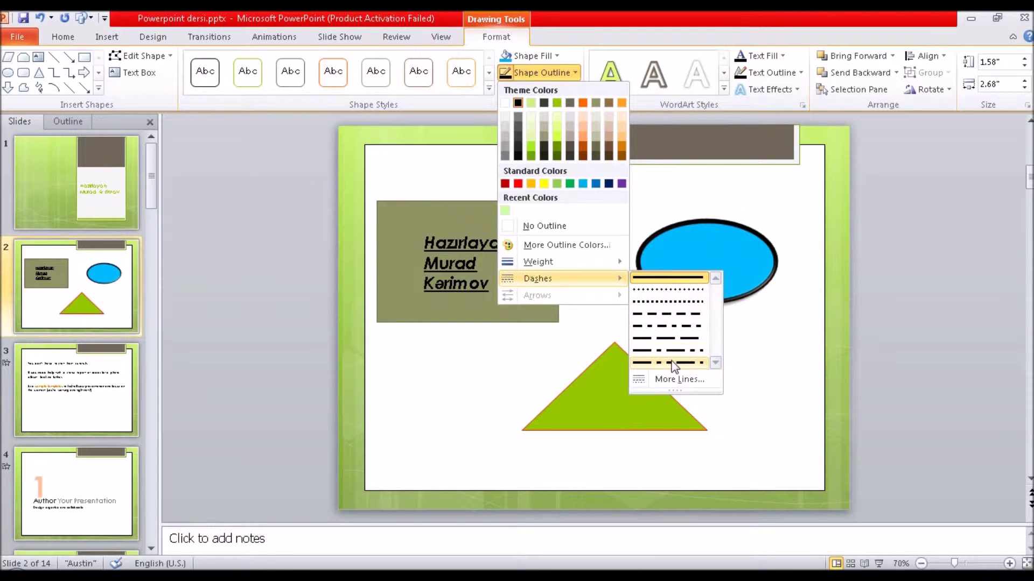
pyautogui.press('Escape')
pyautogui.press('Escape')
pyautogui.click(711, 368)
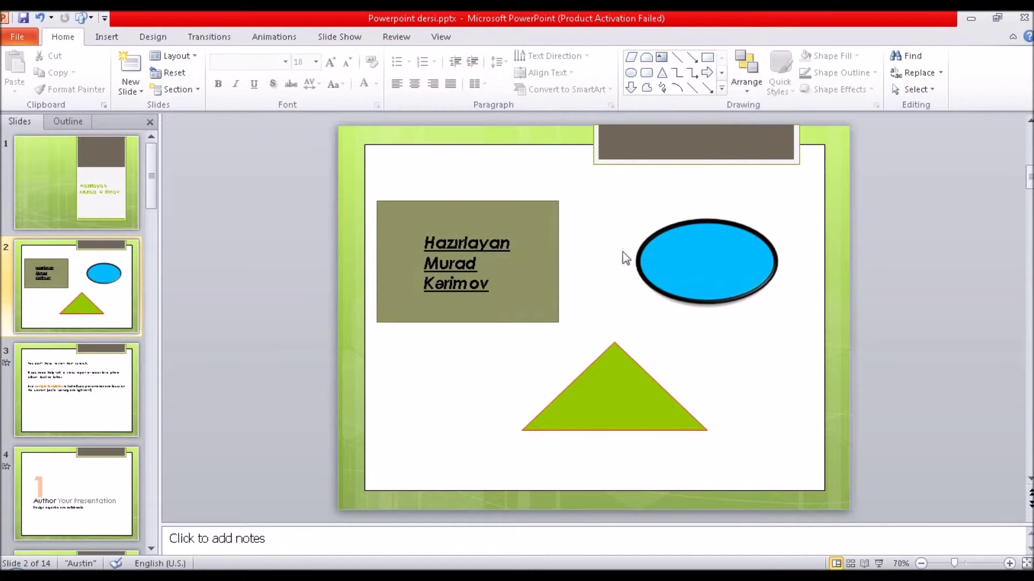
pyautogui.click(705, 272)
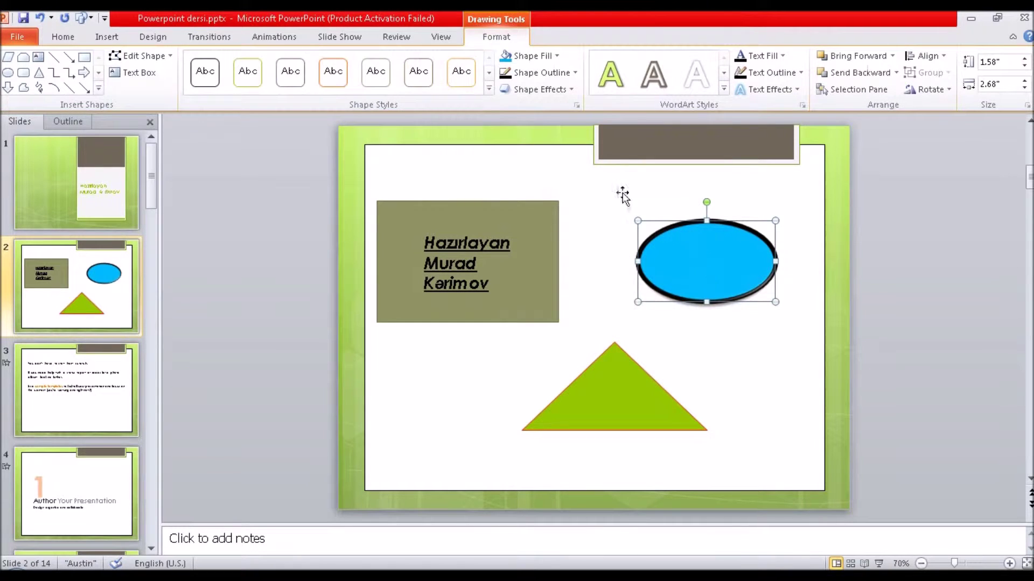
# Apply a perspective 3-D rotation to the blue oval, replacing a parallel one.
pyautogui.click(571, 90)
pyautogui.moveTo(565, 153)
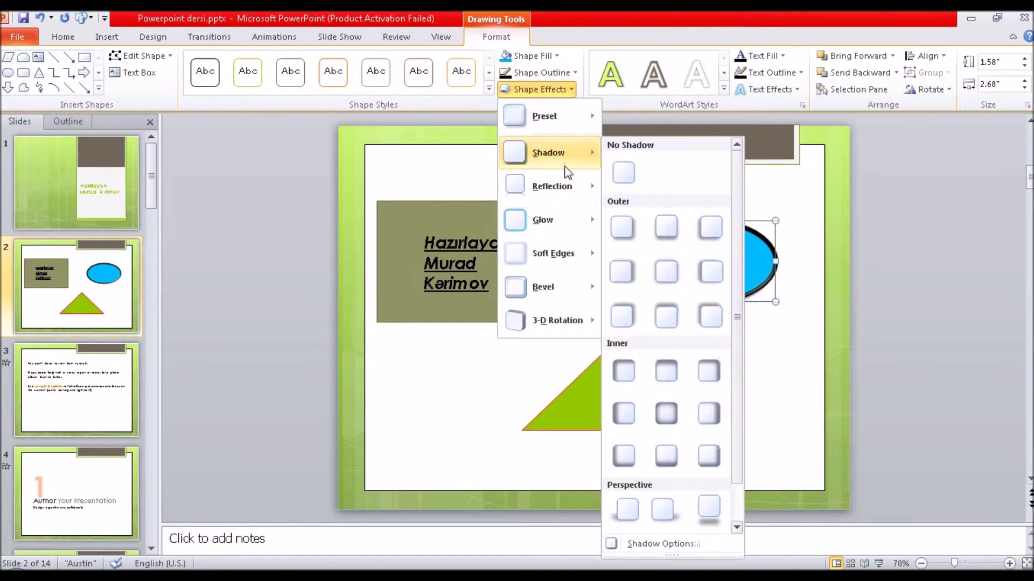
pyautogui.moveTo(592, 318)
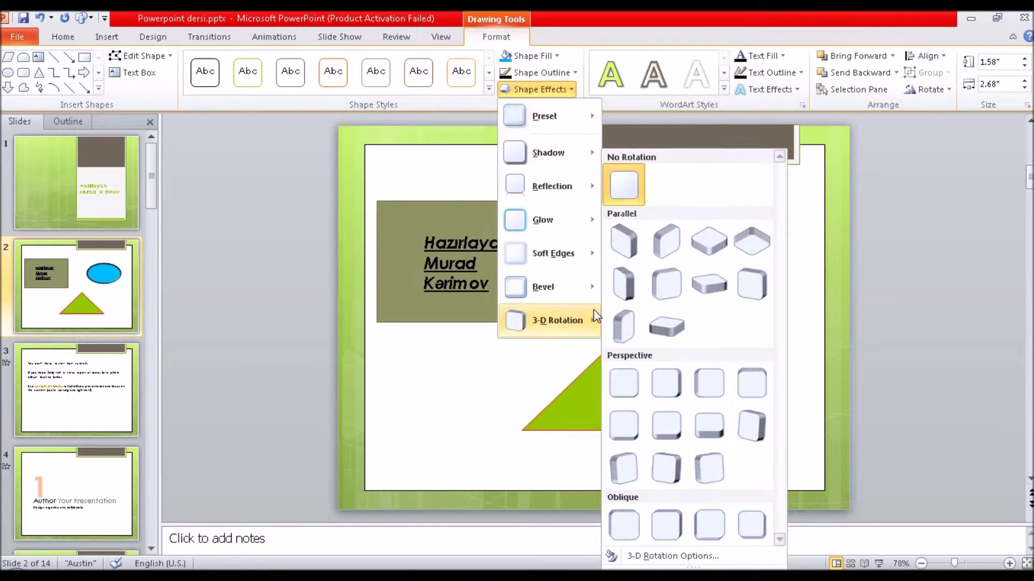
pyautogui.click(618, 253)
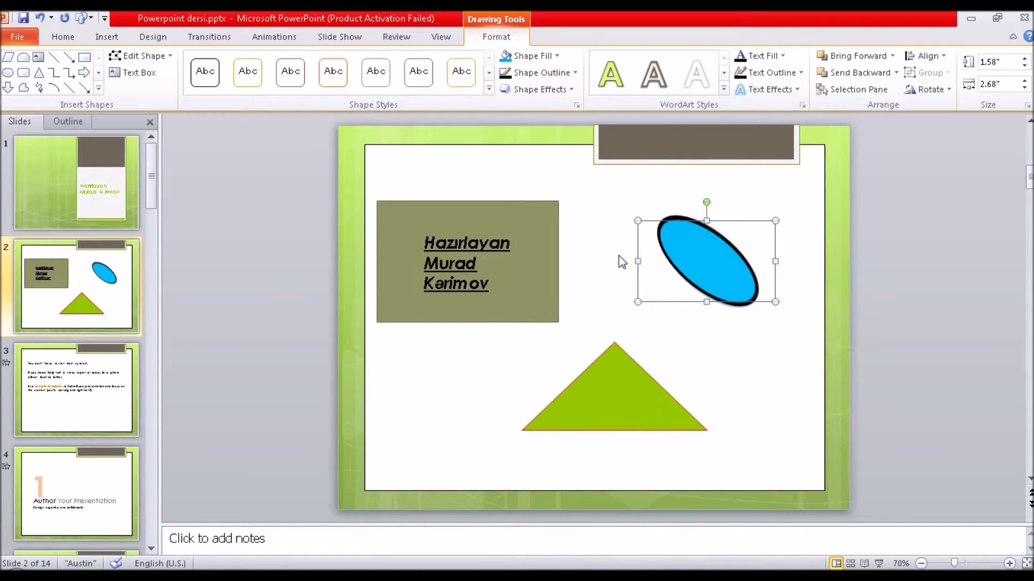
pyautogui.click(570, 90)
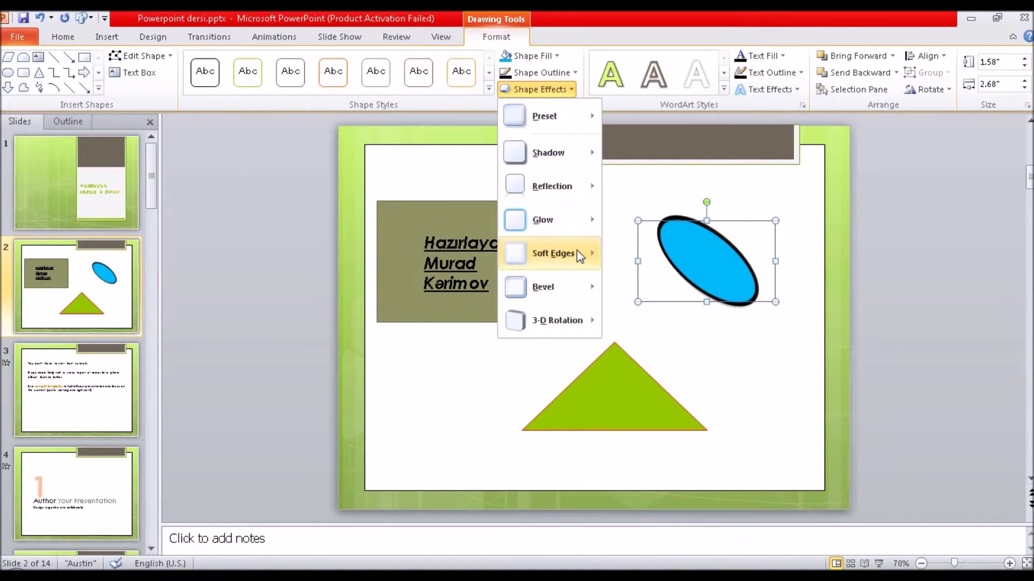
pyautogui.moveTo(571, 326)
pyautogui.click(695, 415)
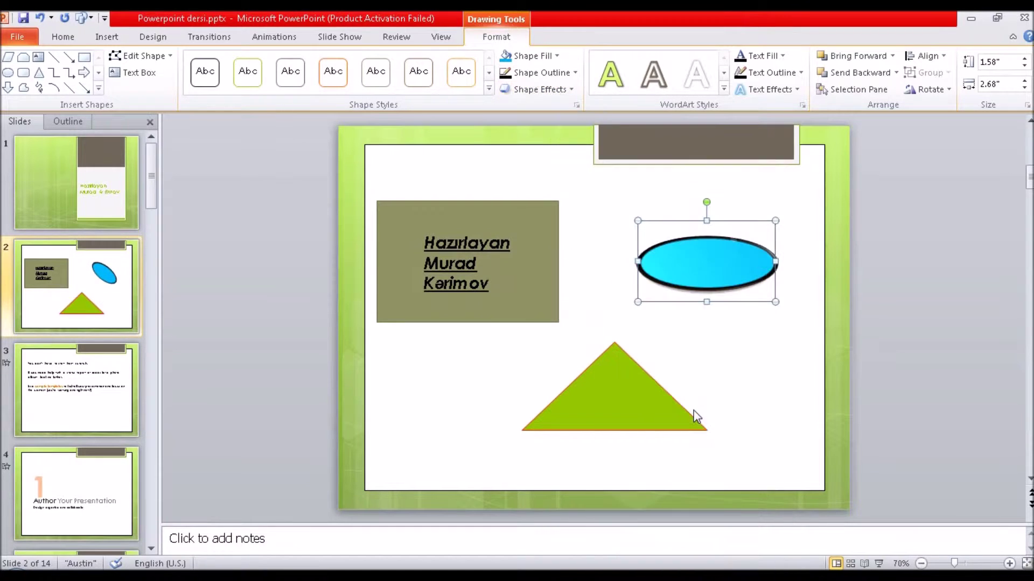
# Give the green triangle a preset shadow.
pyautogui.click(618, 406)
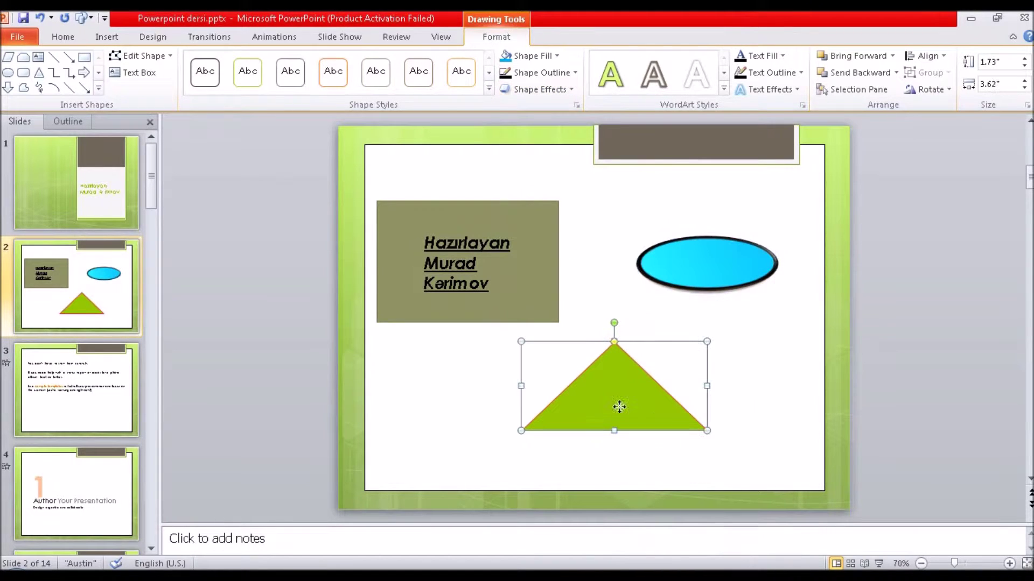
pyautogui.click(574, 90)
pyautogui.moveTo(551, 143)
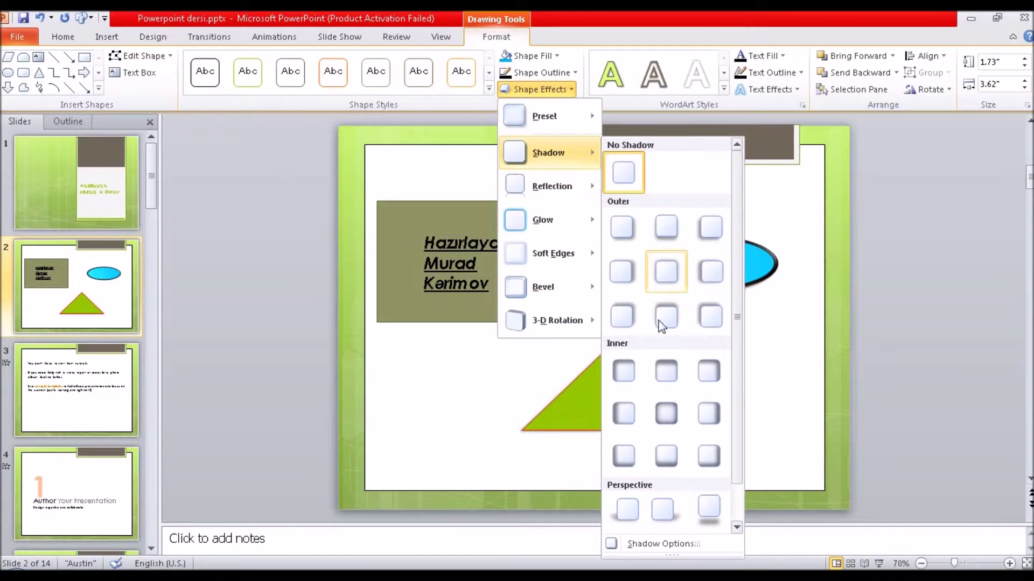
pyautogui.click(670, 376)
pyautogui.click(637, 324)
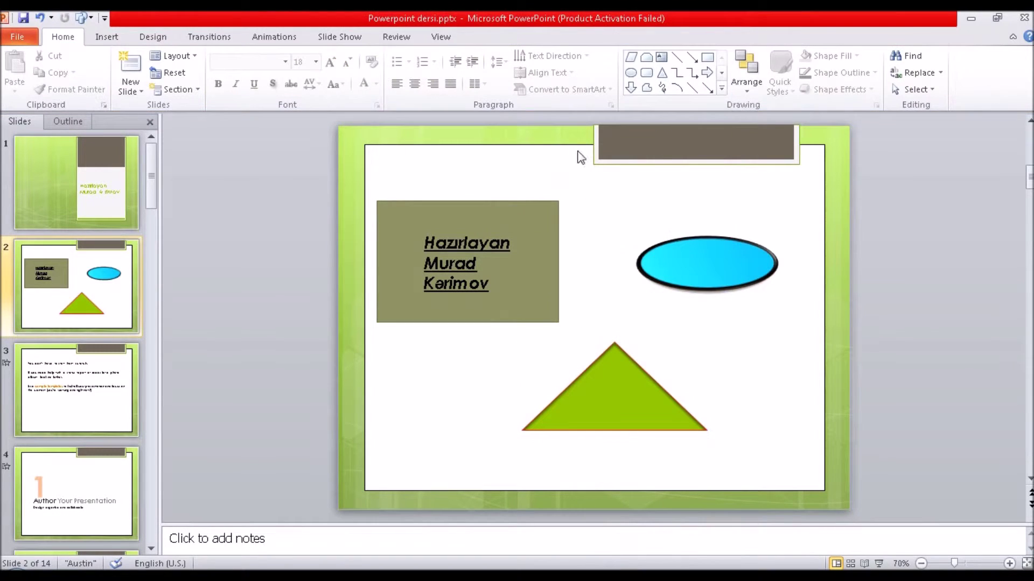
# Preview Glow effects on the triangle without applying one, then select the olive rectangle.
pyautogui.click(608, 399)
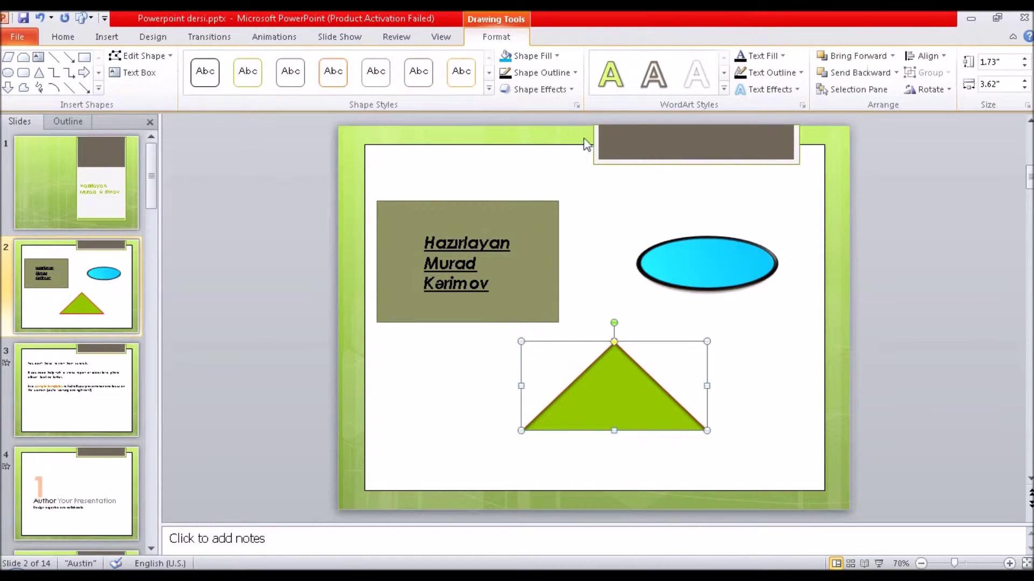
pyautogui.click(567, 89)
pyautogui.moveTo(563, 221)
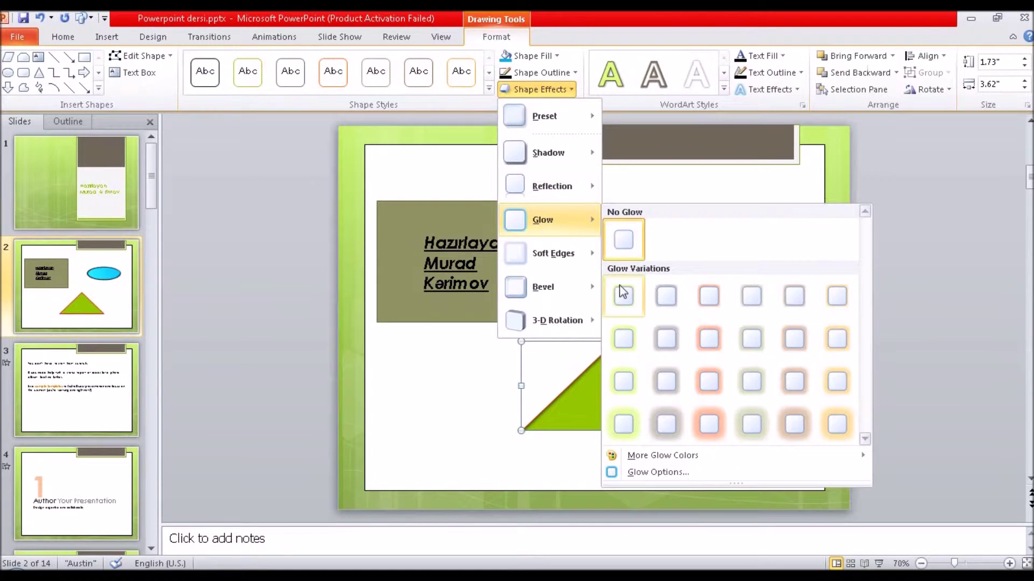
pyautogui.click(468, 402)
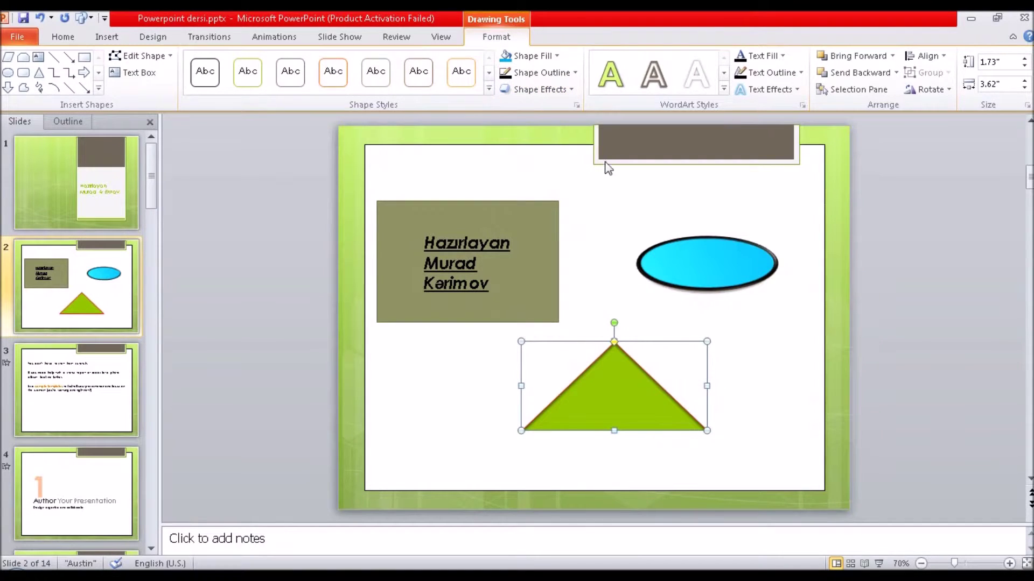
pyautogui.click(534, 236)
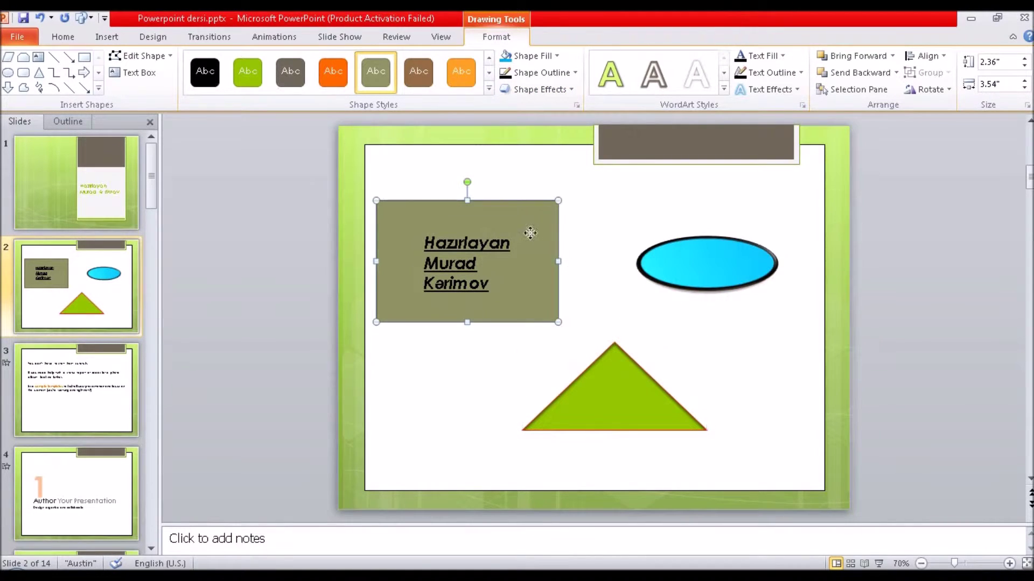
pyautogui.click(723, 89)
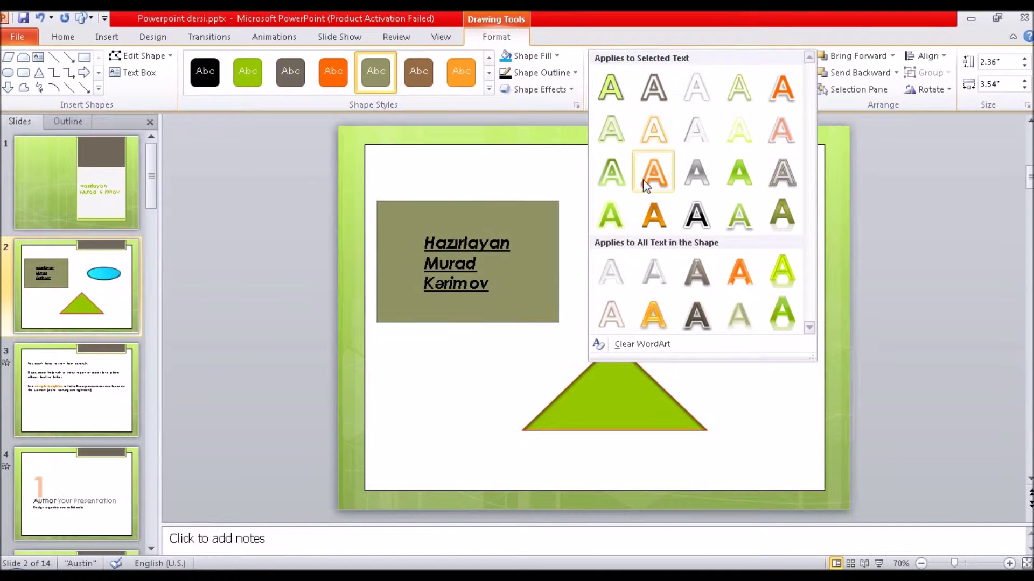
pyautogui.press('Escape')
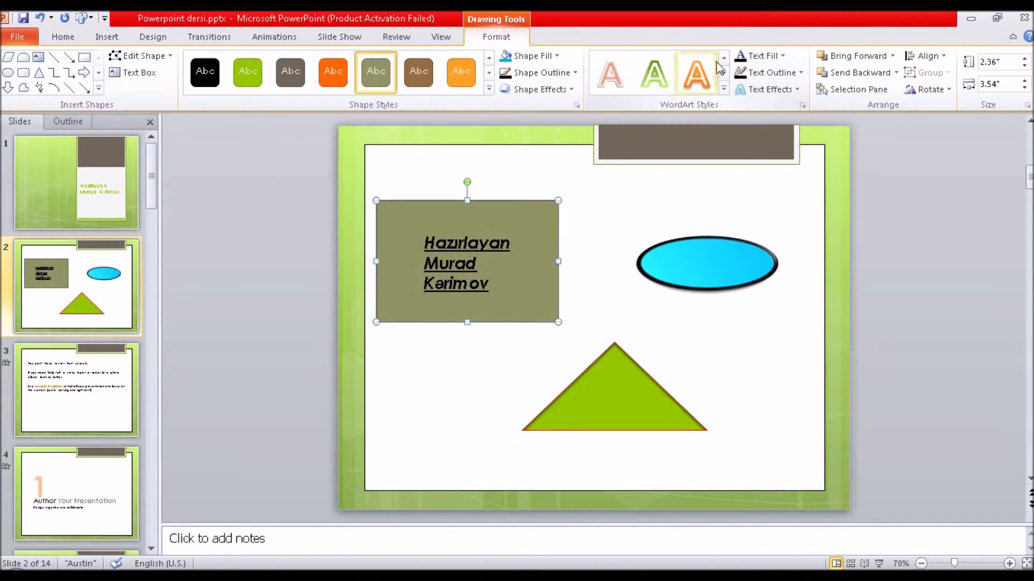
pyautogui.click(724, 88)
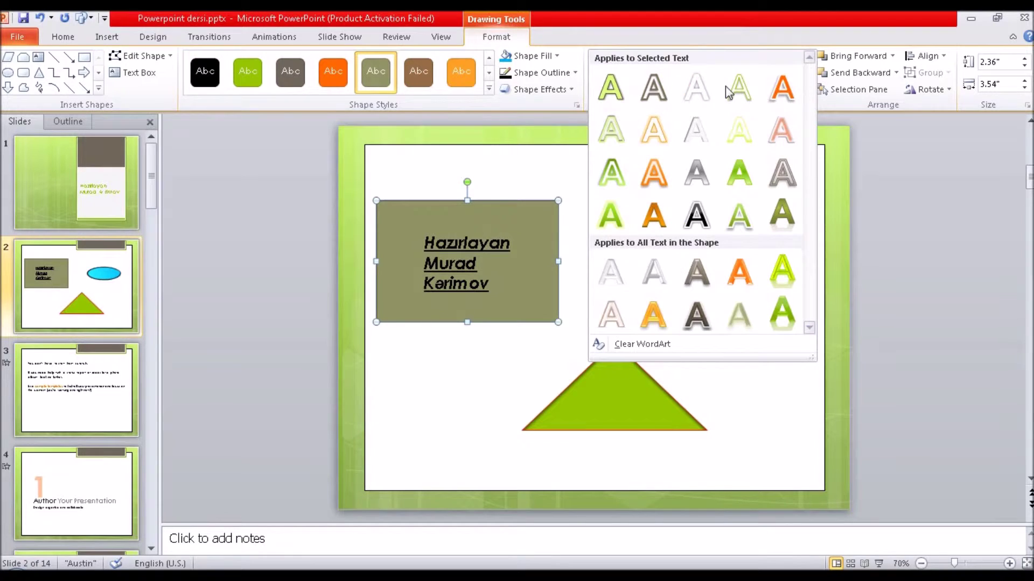
pyautogui.press('Escape')
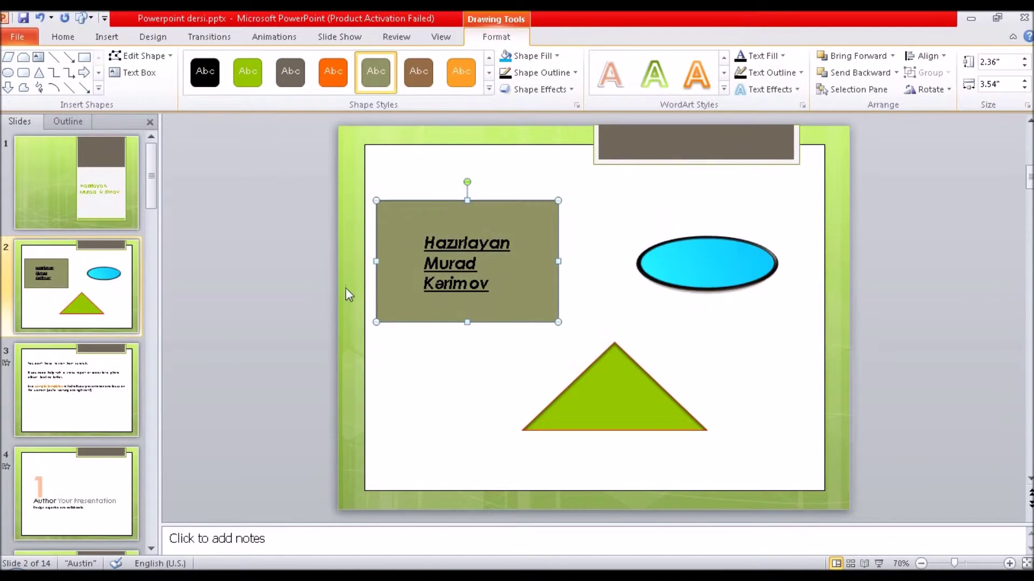
# Insert WordArt in the first light green style reading 'Powepoint dərsi'.
pyautogui.click(107, 37)
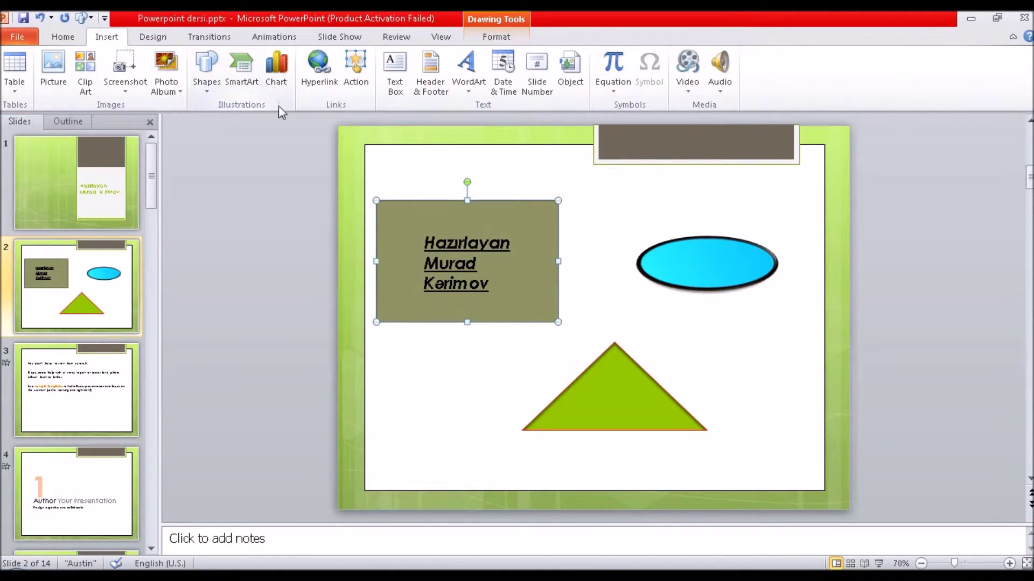
pyautogui.click(476, 95)
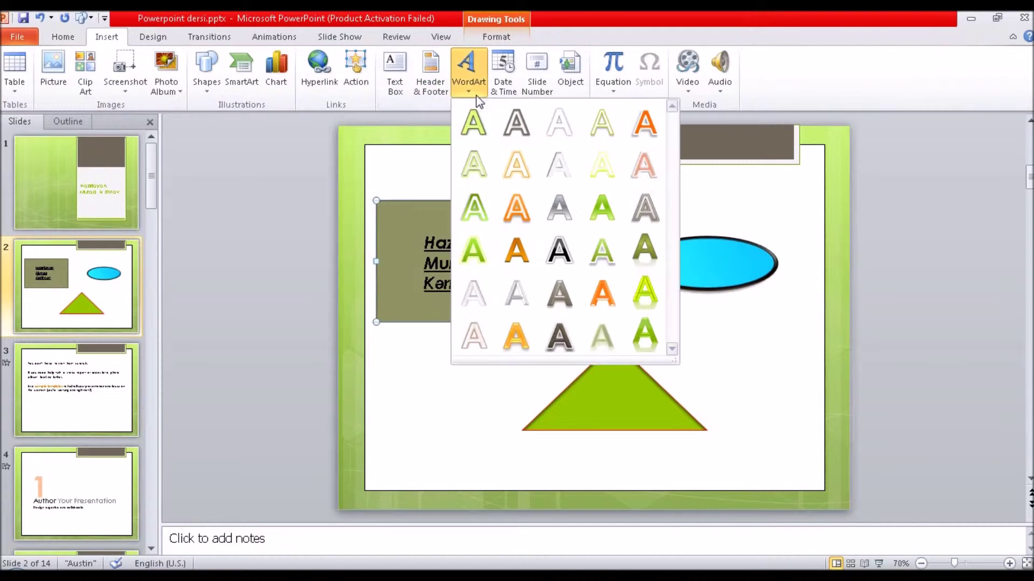
pyautogui.click(481, 131)
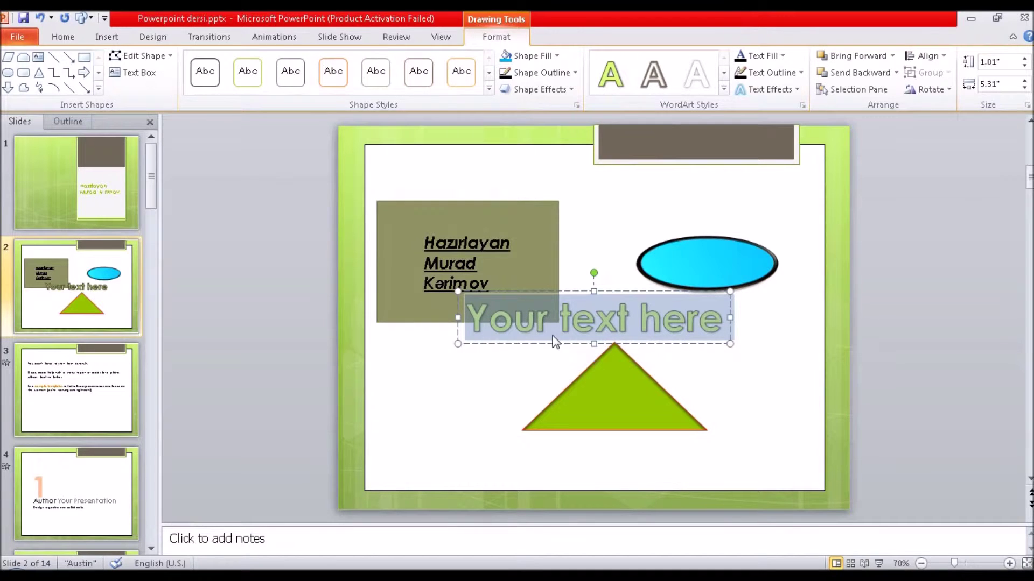
pyautogui.write('P')
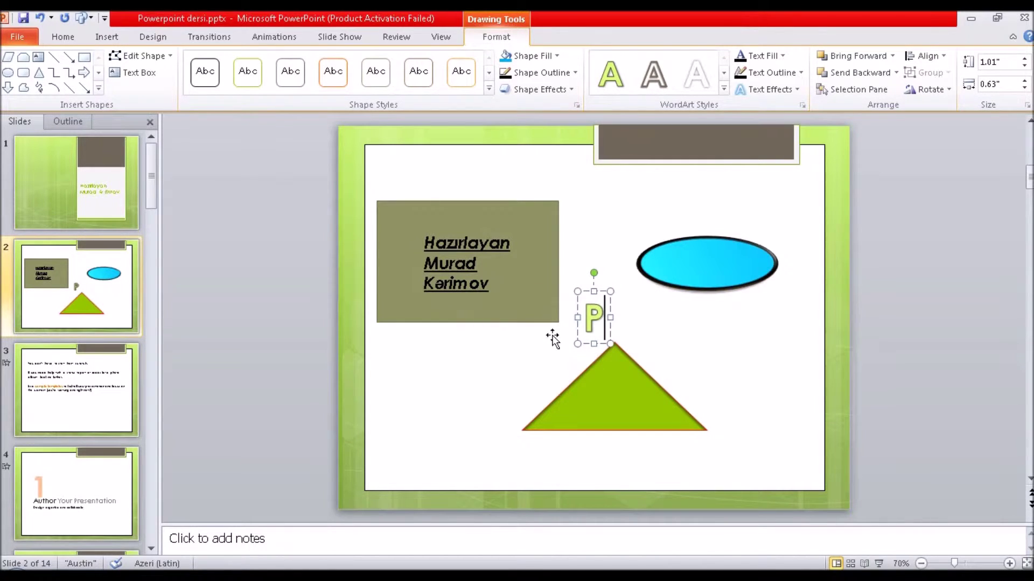
pyautogui.write('uuuu')
pyautogui.press('BackSpace')
pyautogui.press('BackSpace')
pyautogui.press('BackSpace')
pyautogui.press('BackSpace')
pyautogui.write('ower')
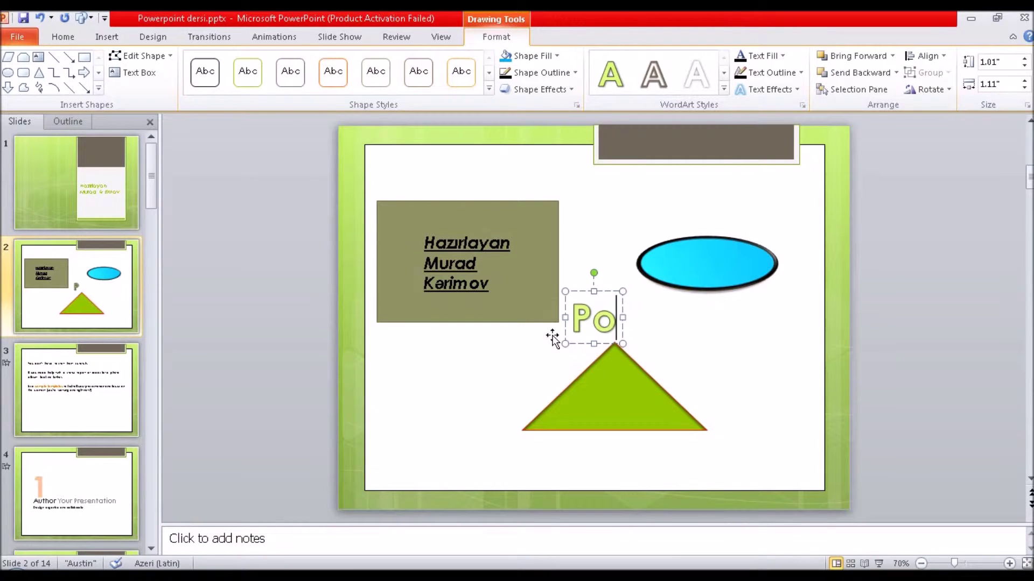
pyautogui.press('BackSpace')
pyautogui.write('poin')
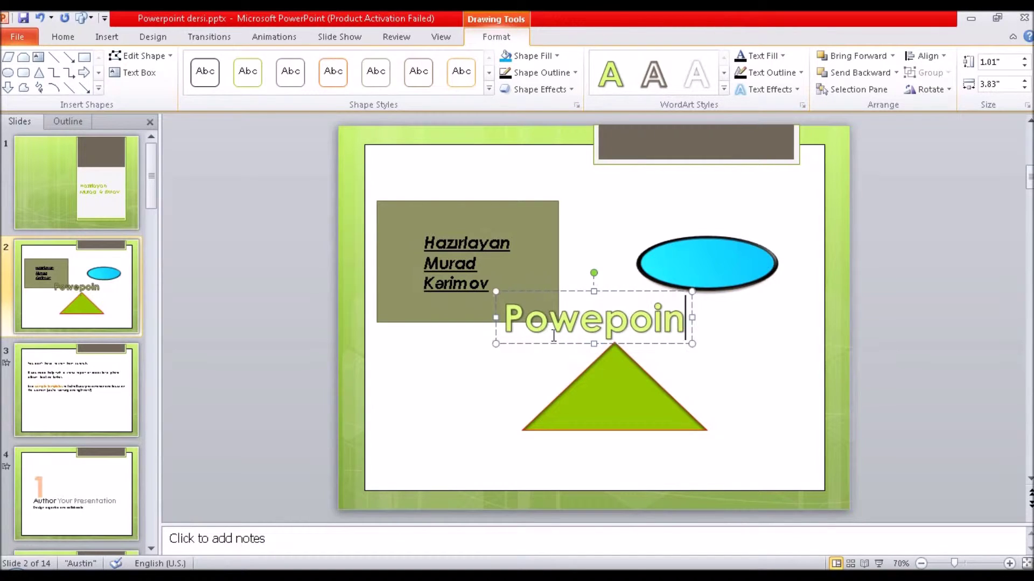
pyautogui.write('t d')
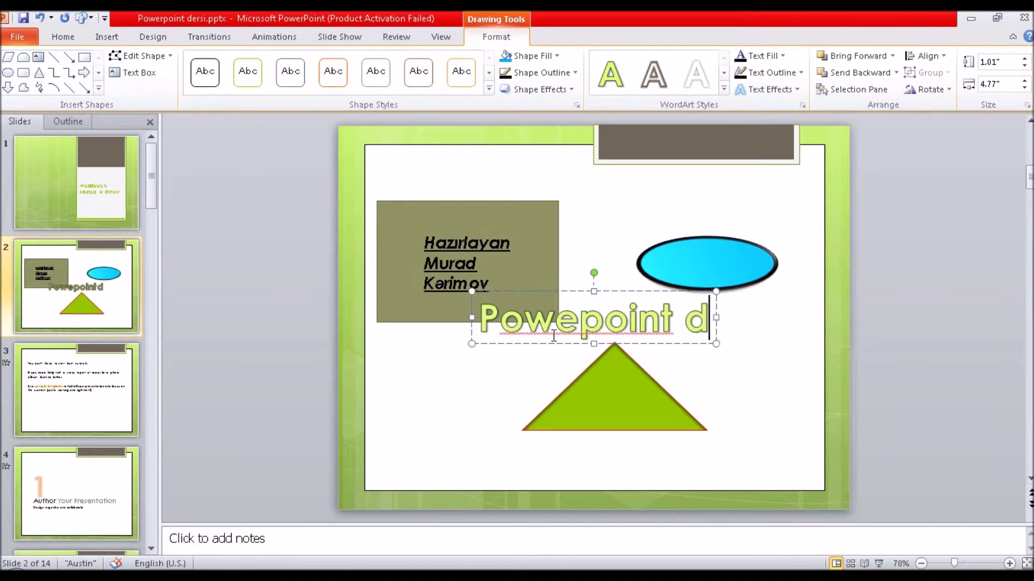
pyautogui.write('e')
pyautogui.press('BackSpace')
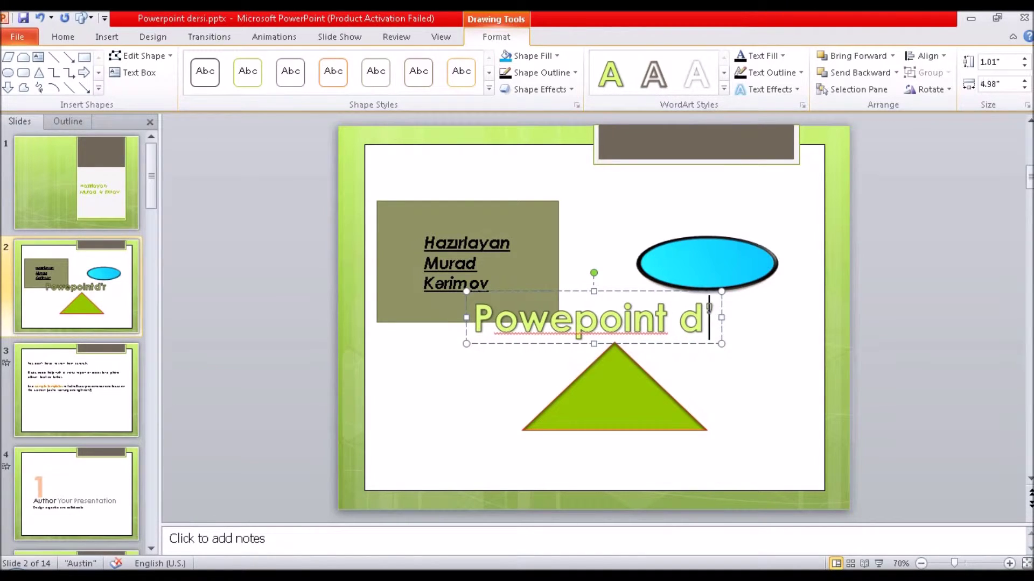
pyautogui.write('ərsi')
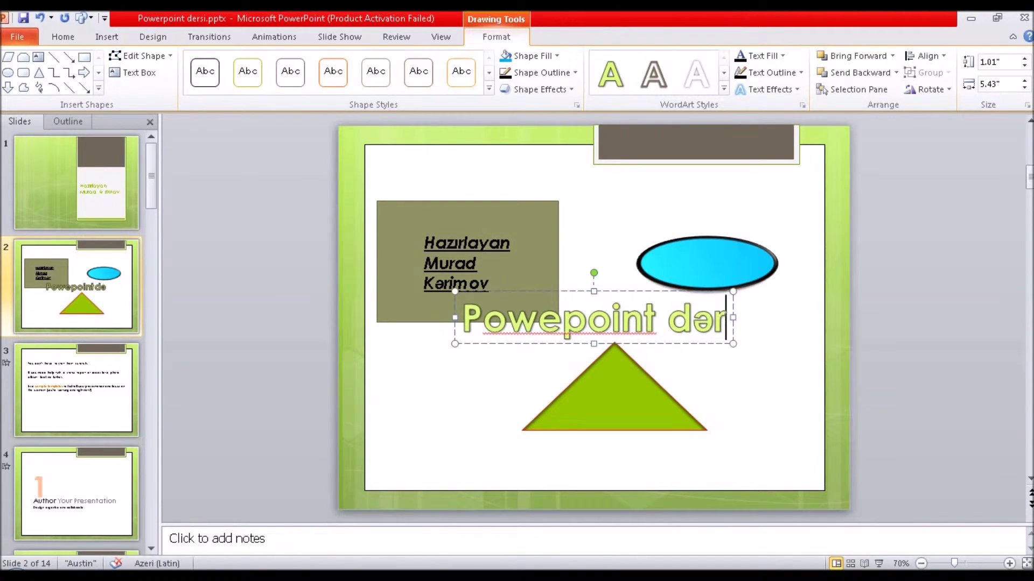
pyautogui.click(452, 385)
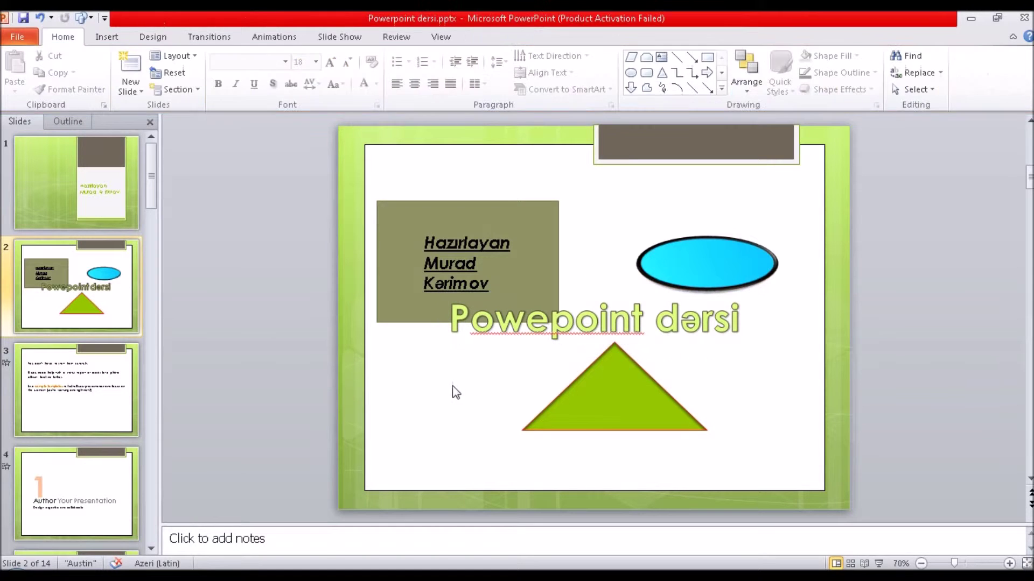
# Move the WordArt title down onto the triangle.
pyautogui.click(470, 318)
pyautogui.moveTo(610, 293); pyautogui.dragTo(635, 361)
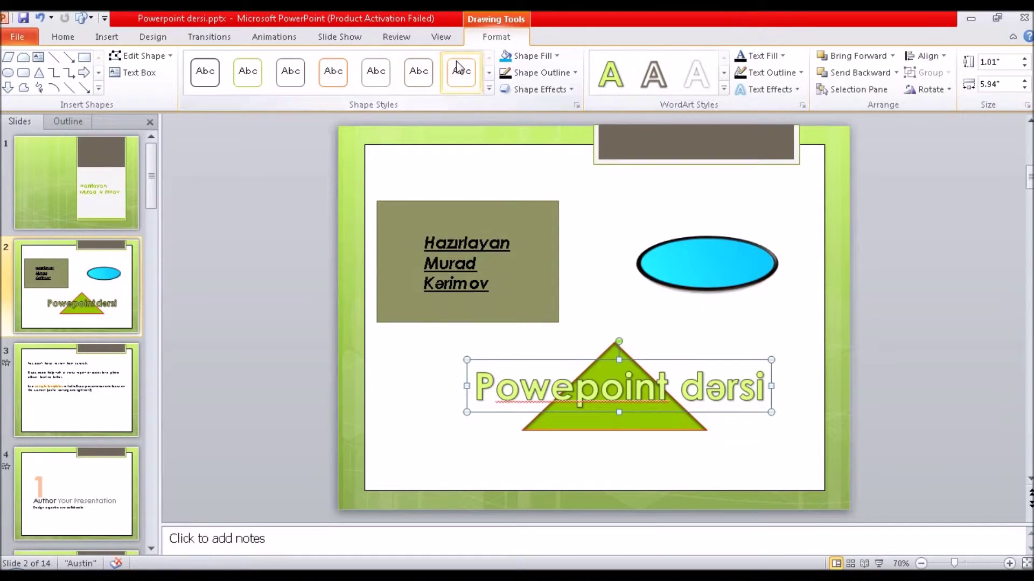
pyautogui.click(626, 424)
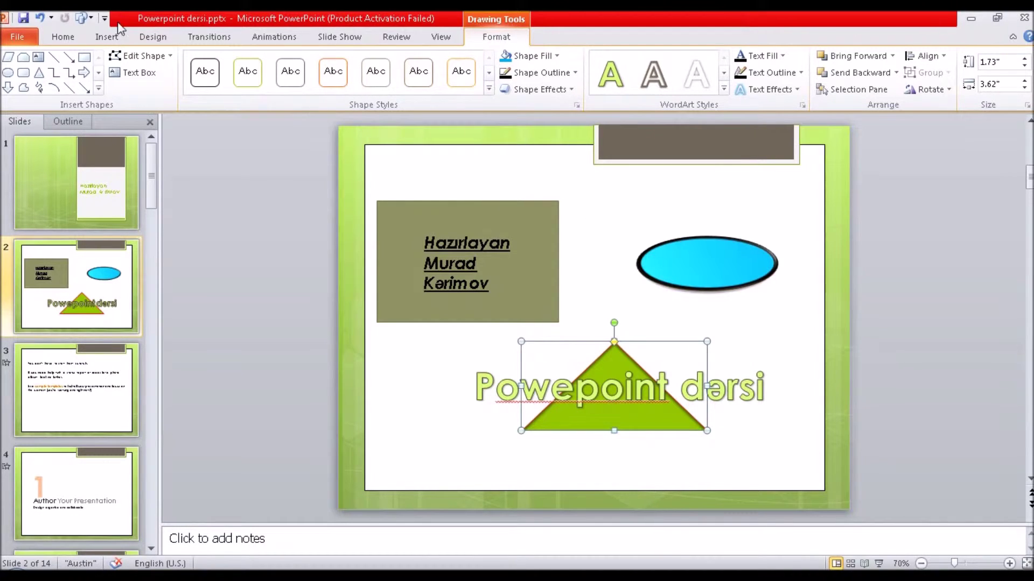
pyautogui.click(709, 277)
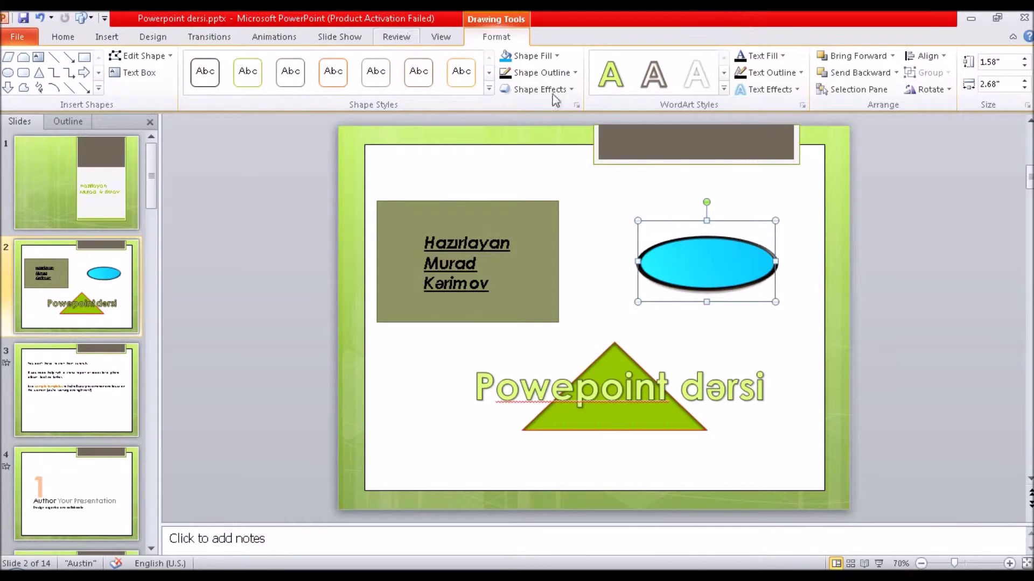
pyautogui.click(618, 385)
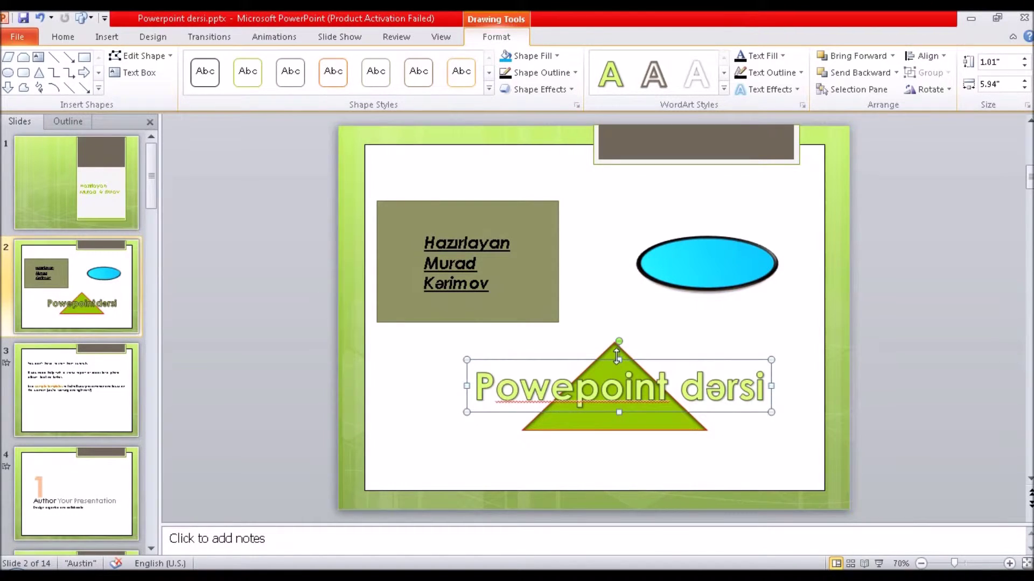
# Move the triangle to the lower left and the WordArt title up to its right.
pyautogui.moveTo(627, 353); pyautogui.dragTo(467, 380)
pyautogui.click(652, 381)
pyautogui.moveTo(630, 359); pyautogui.dragTo(673, 345)
pyautogui.moveTo(499, 433); pyautogui.dragTo(502, 422)
pyautogui.click(620, 435)
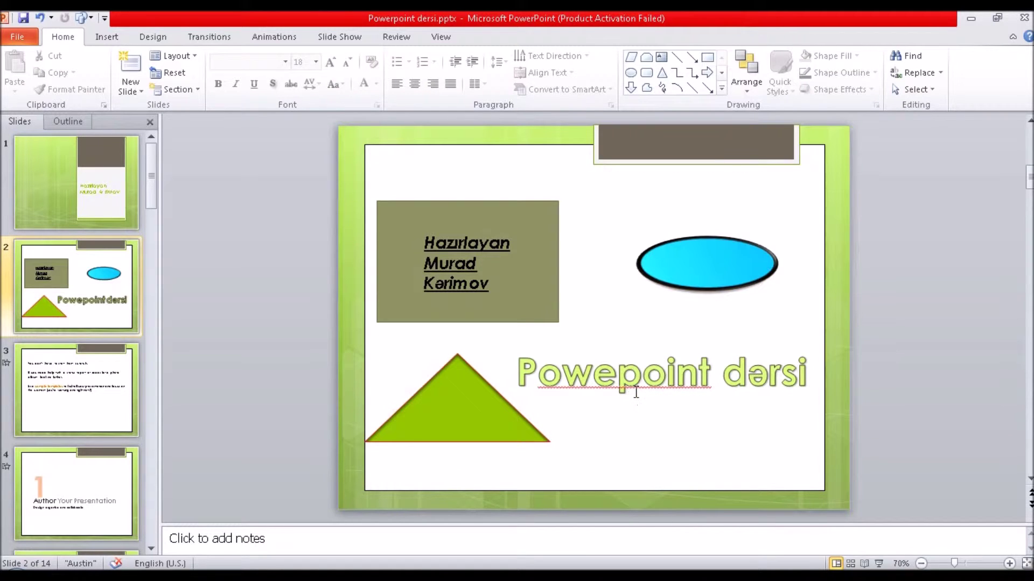
pyautogui.click(488, 381)
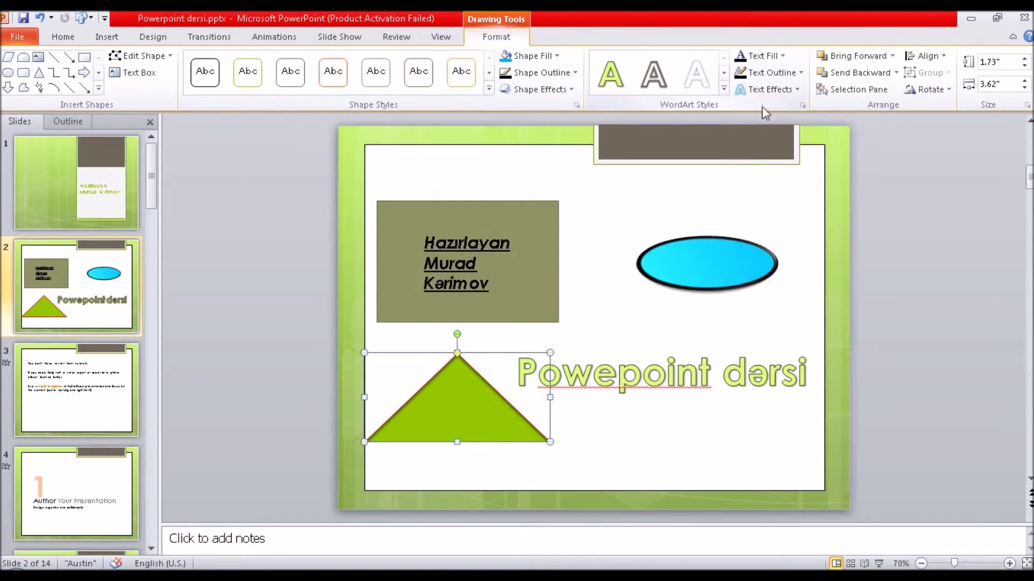
# Colour the WordArt word Powepoint a darker green.
pyautogui.click(784, 56)
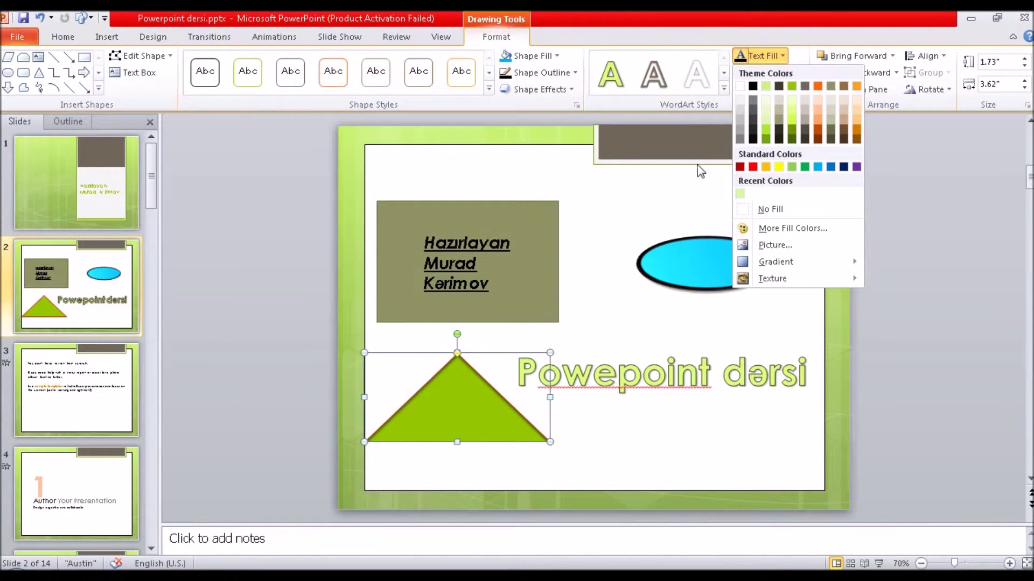
pyautogui.click(671, 386)
pyautogui.click(671, 380)
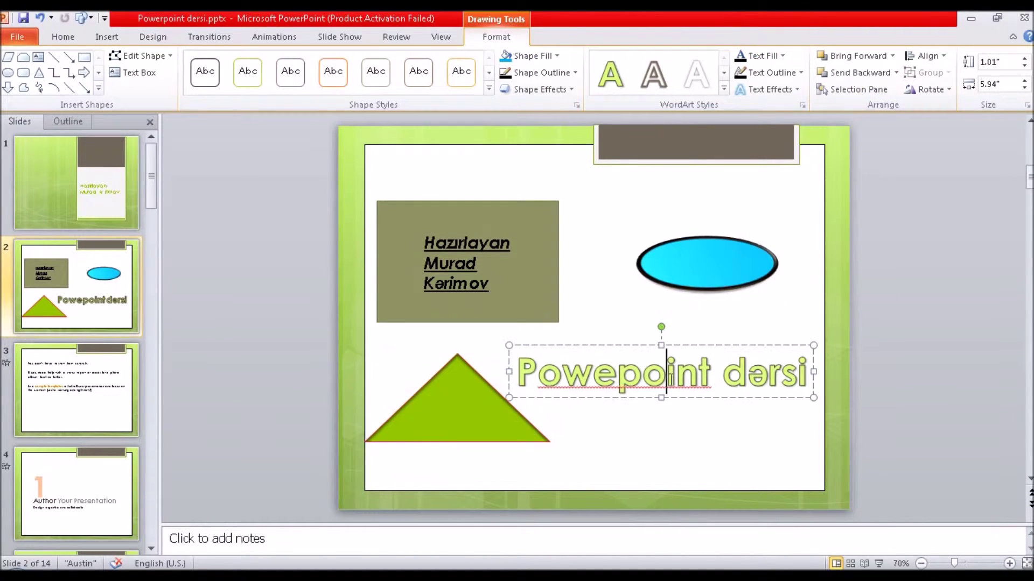
pyautogui.click(782, 56)
pyautogui.click(804, 167)
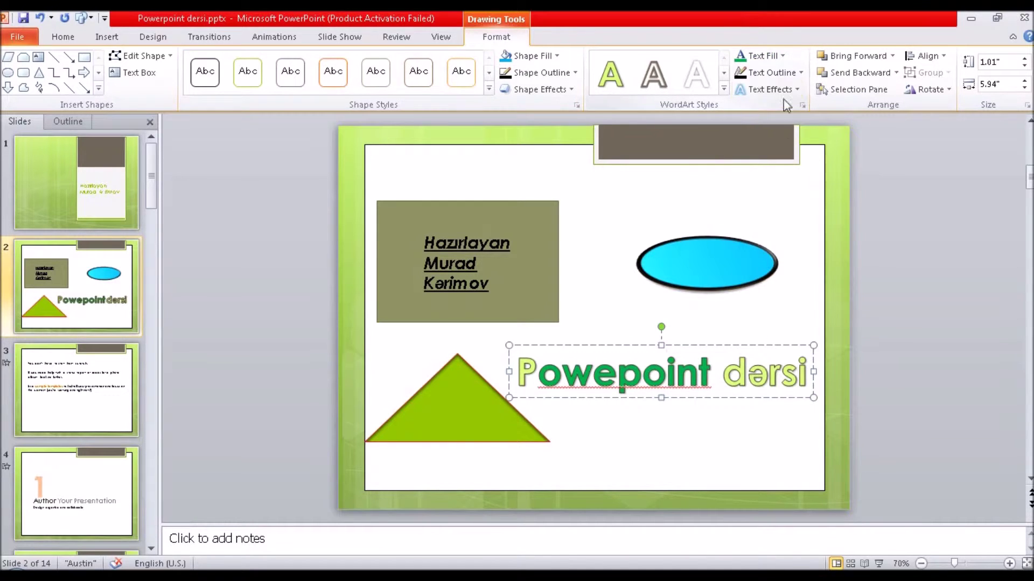
# Give the WordArt an uppercase reflected style, a green outline and the first bevel effect.
pyautogui.click(801, 73)
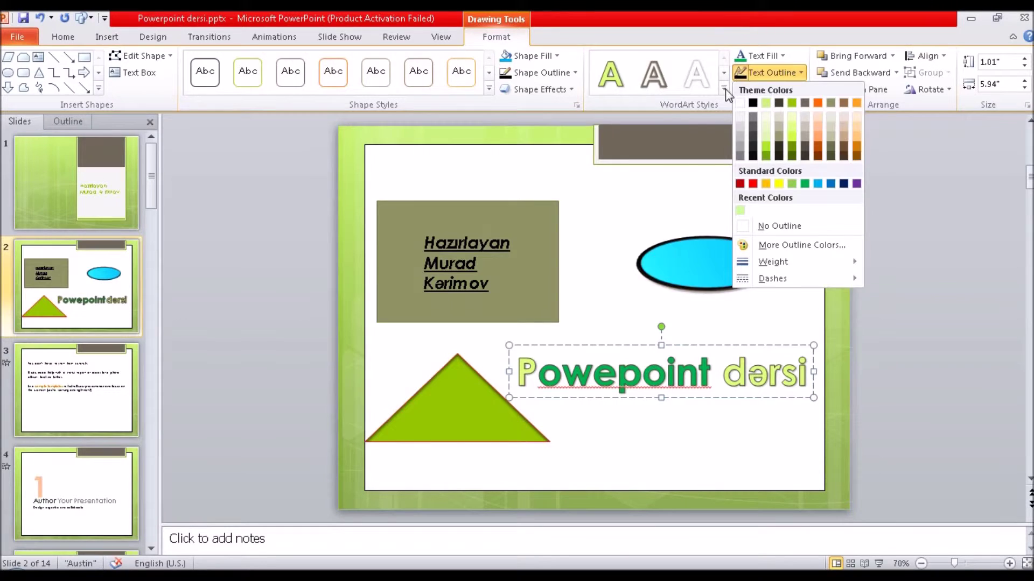
pyautogui.click(724, 89)
pyautogui.click(789, 209)
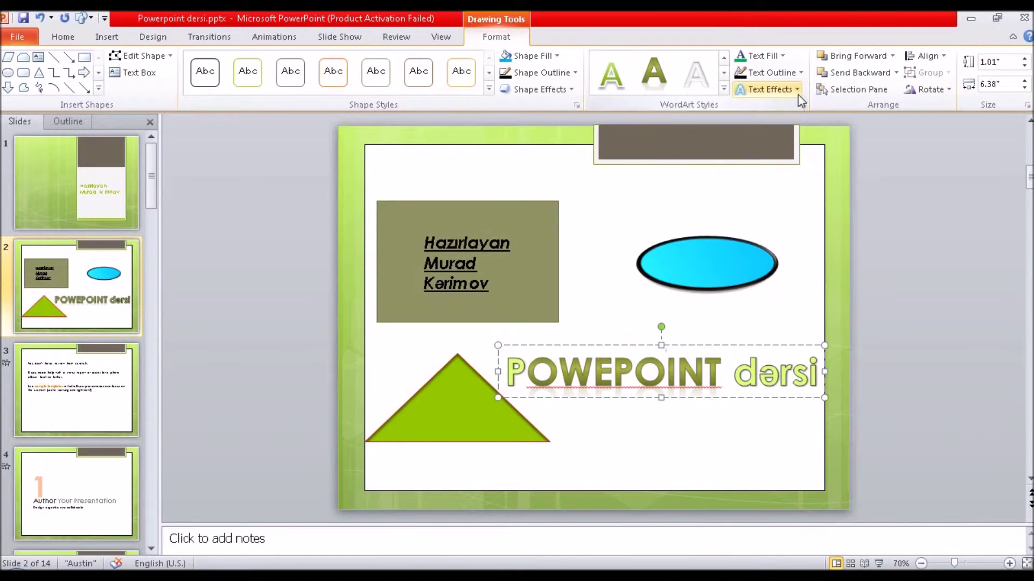
pyautogui.click(775, 73)
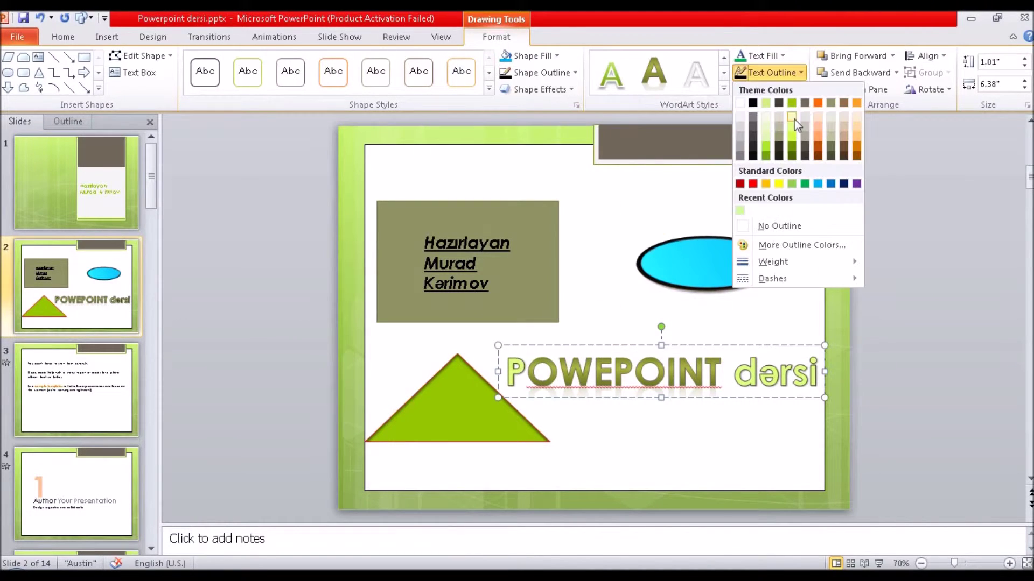
pyautogui.click(806, 185)
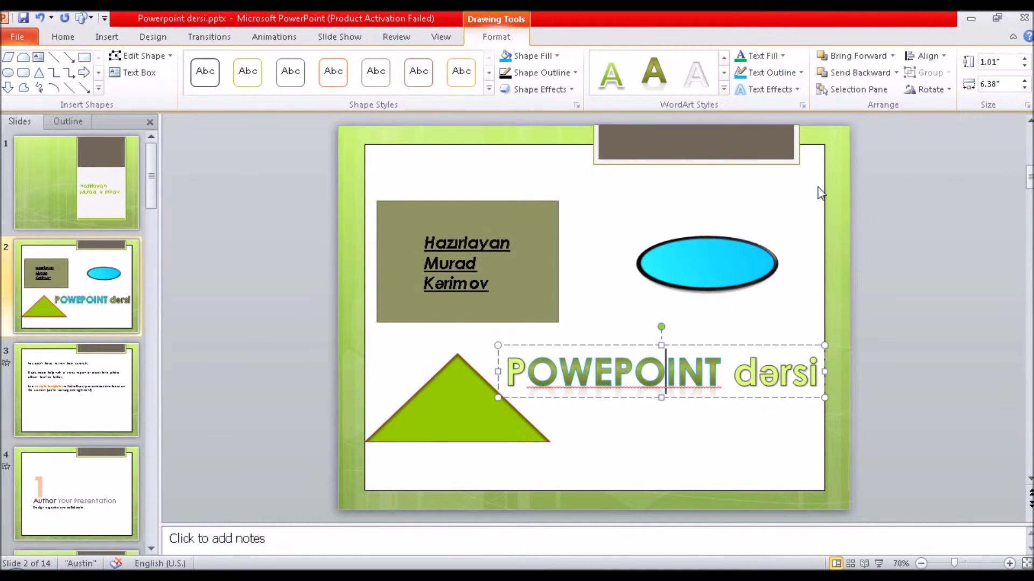
pyautogui.click(797, 92)
pyautogui.moveTo(767, 219)
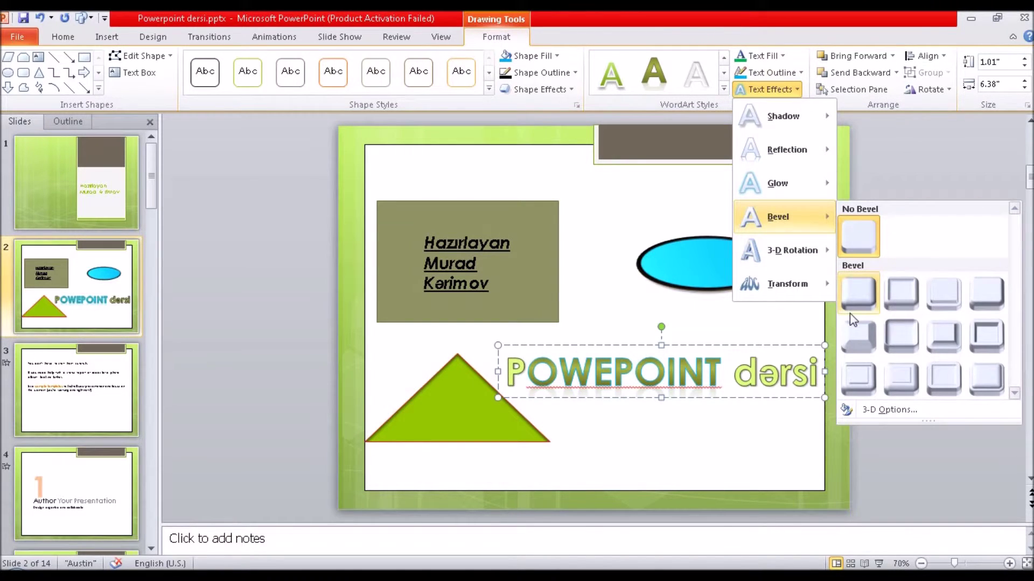
pyautogui.click(856, 306)
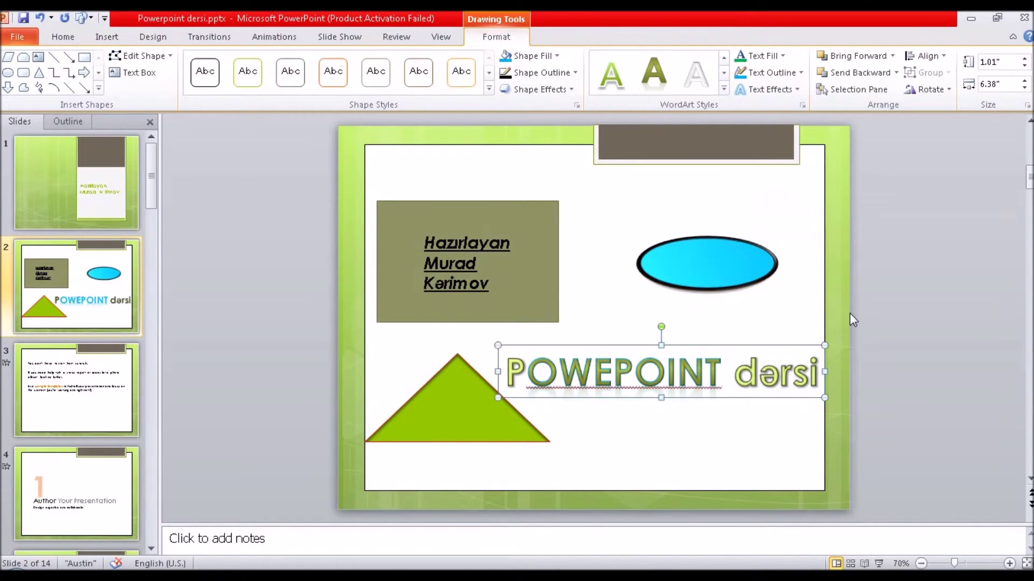
# Delete the POWEPOINT dersi text box from slide 2.
pyautogui.click(800, 73)
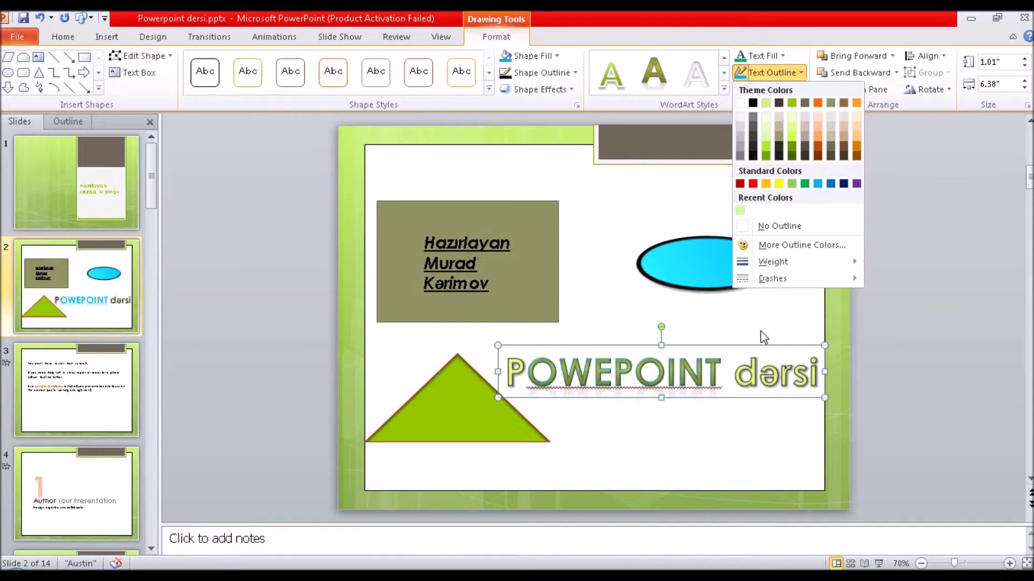
pyautogui.click(700, 472)
pyautogui.click(661, 340)
pyautogui.click(662, 346)
pyautogui.press('Delete')
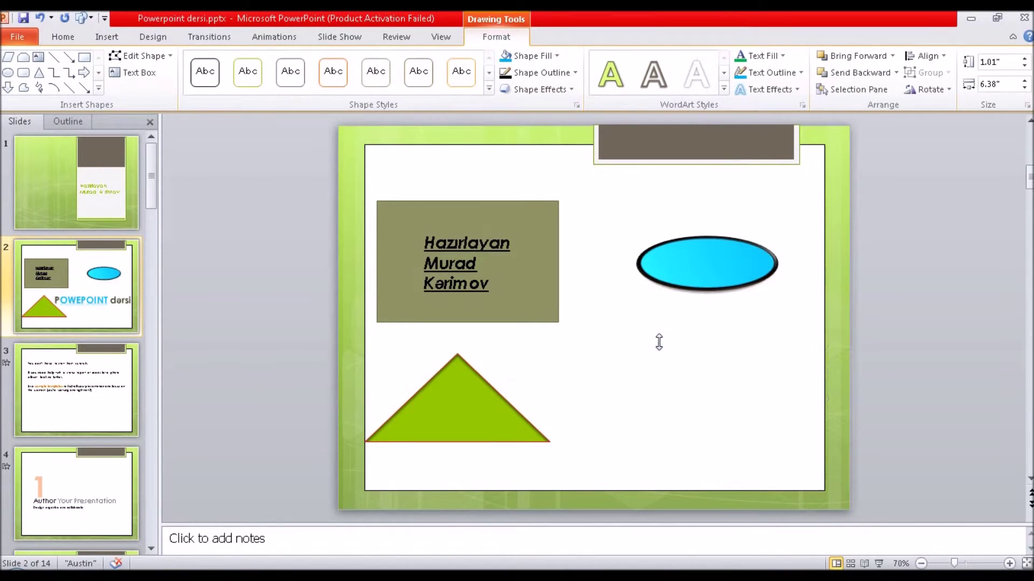
# Move the green triangle to the slide centre below the rectangle and oval, then select the oval.
pyautogui.moveTo(481, 431); pyautogui.dragTo(612, 404)
pyautogui.click(716, 382)
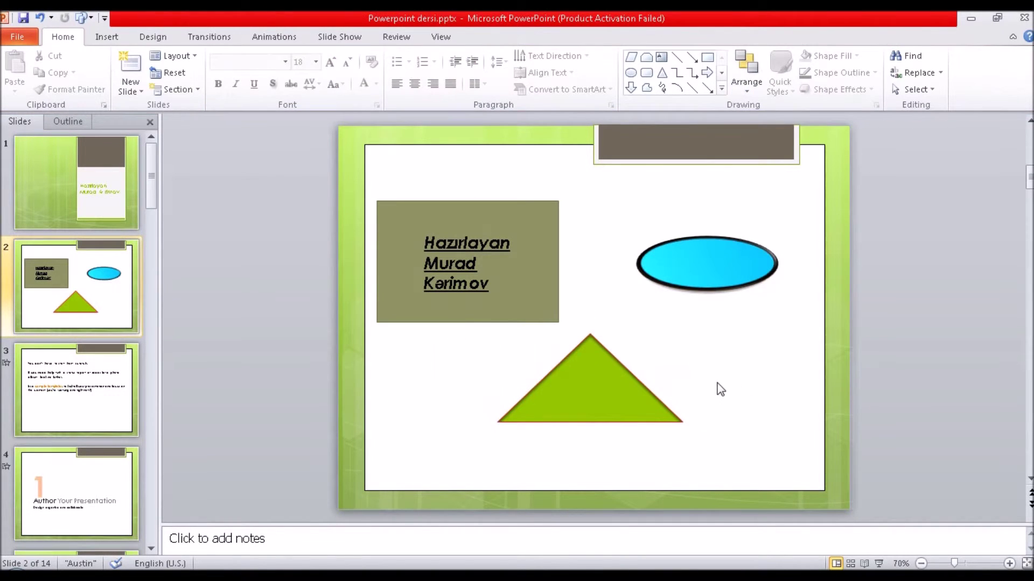
pyautogui.click(716, 249)
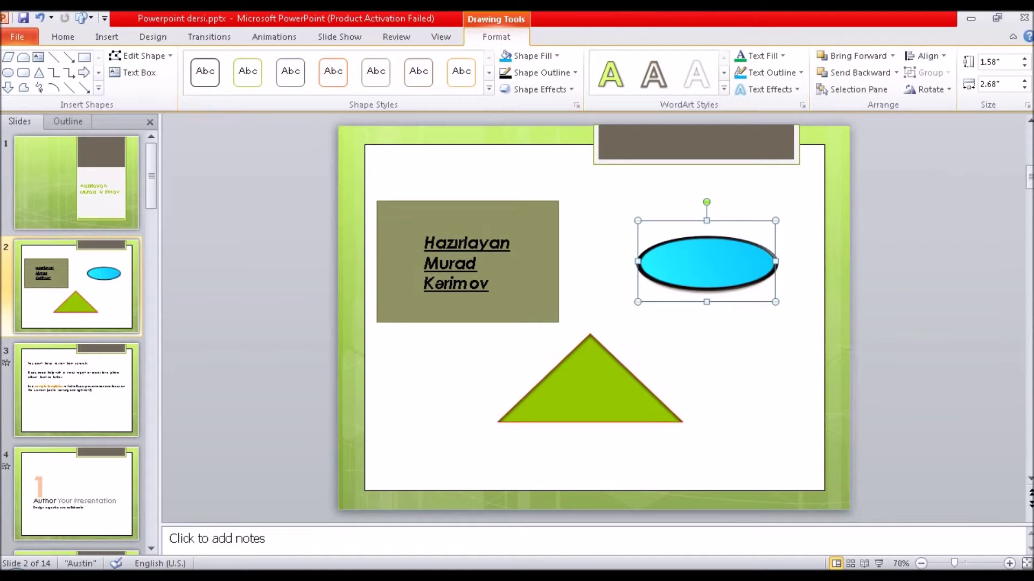
pyautogui.scroll(-2, 124, 35)
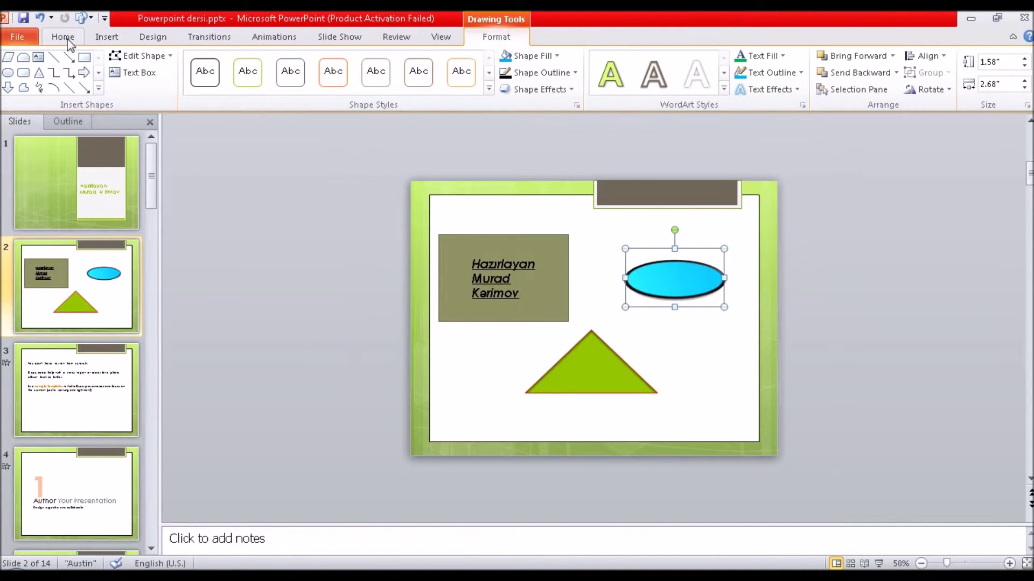
pyautogui.click(67, 40)
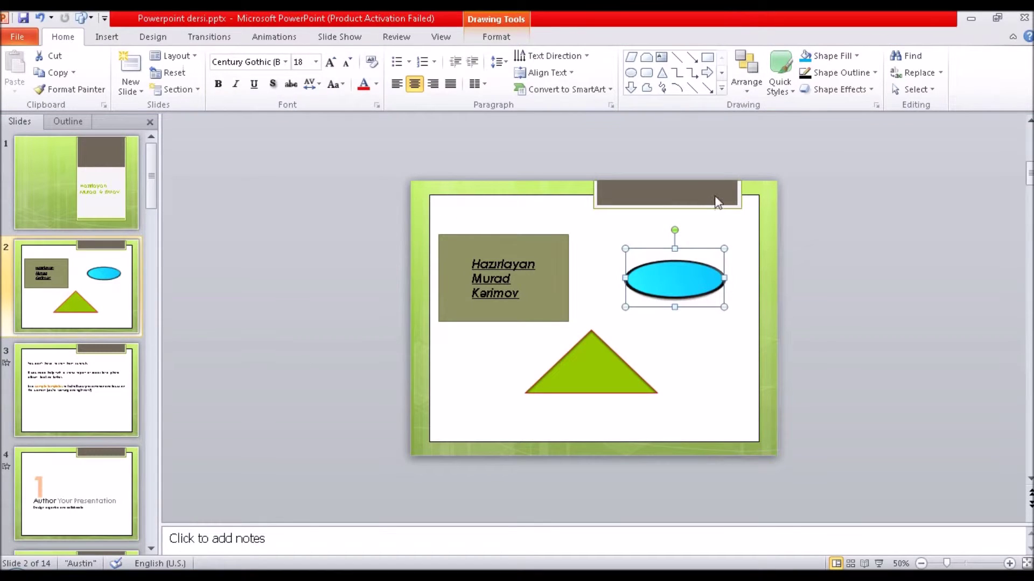
pyautogui.click(1009, 563)
pyautogui.click(1010, 563)
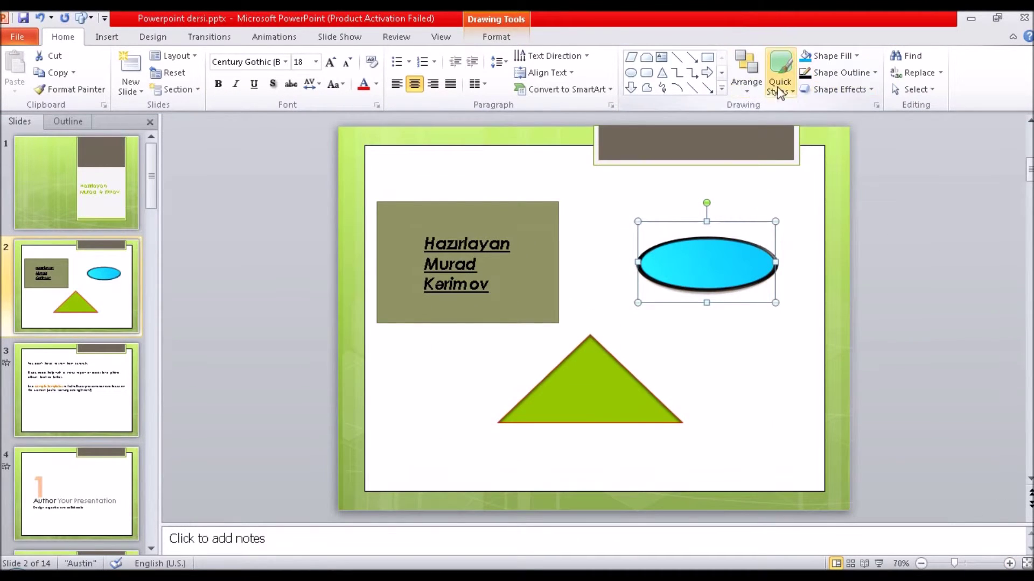
pyautogui.click(747, 72)
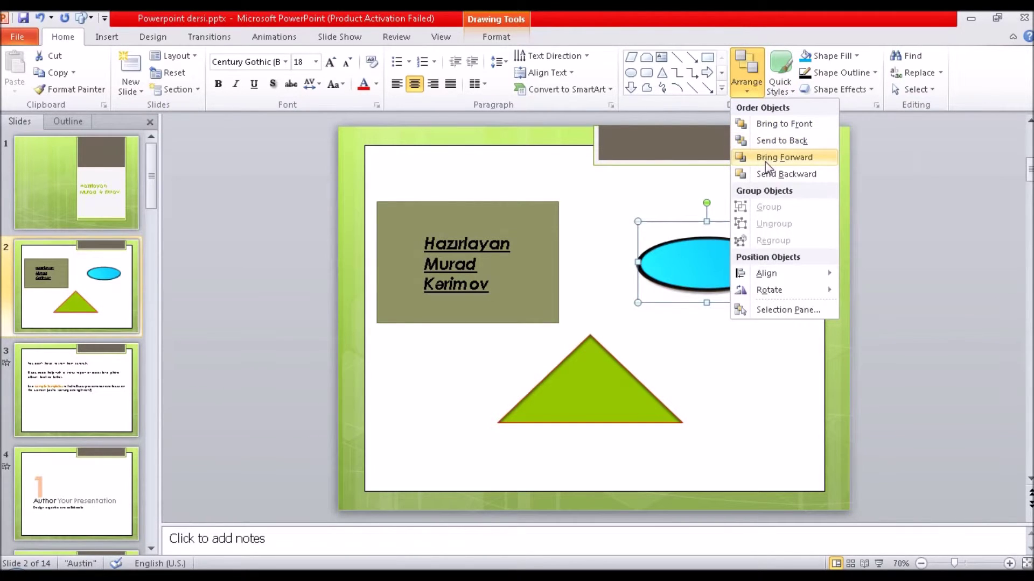
pyautogui.click(593, 340)
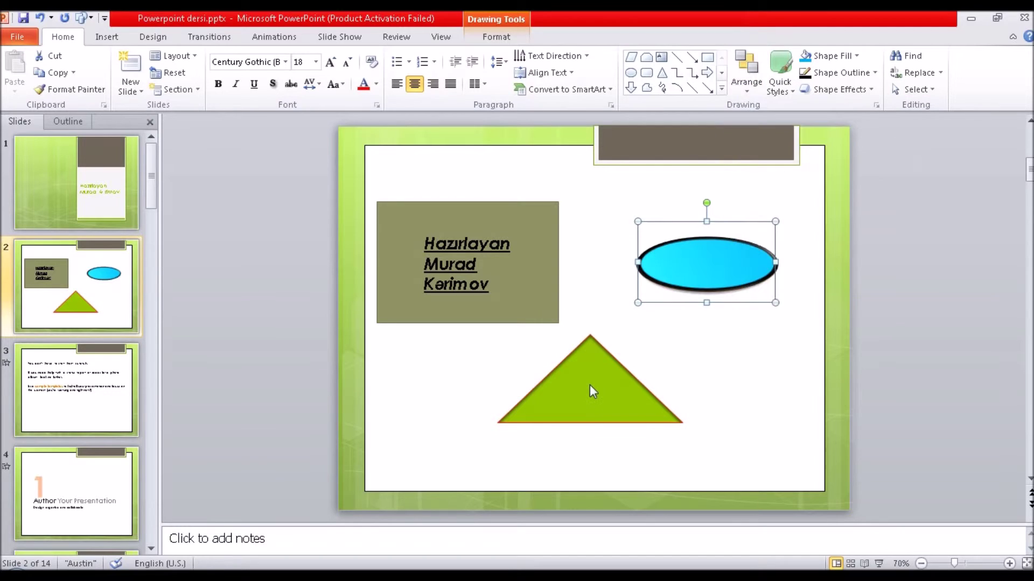
pyautogui.click(590, 371)
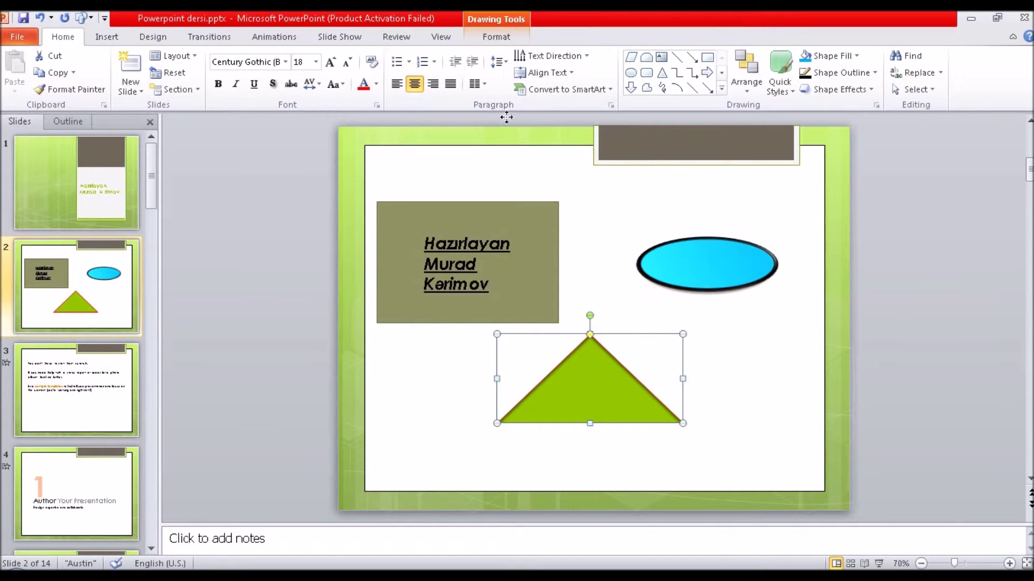
pyautogui.click(509, 38)
# Move the blue oval onto the triangle's base and try Bring Forward and Send Backward on it.
pyautogui.moveTo(693, 275); pyautogui.dragTo(603, 433)
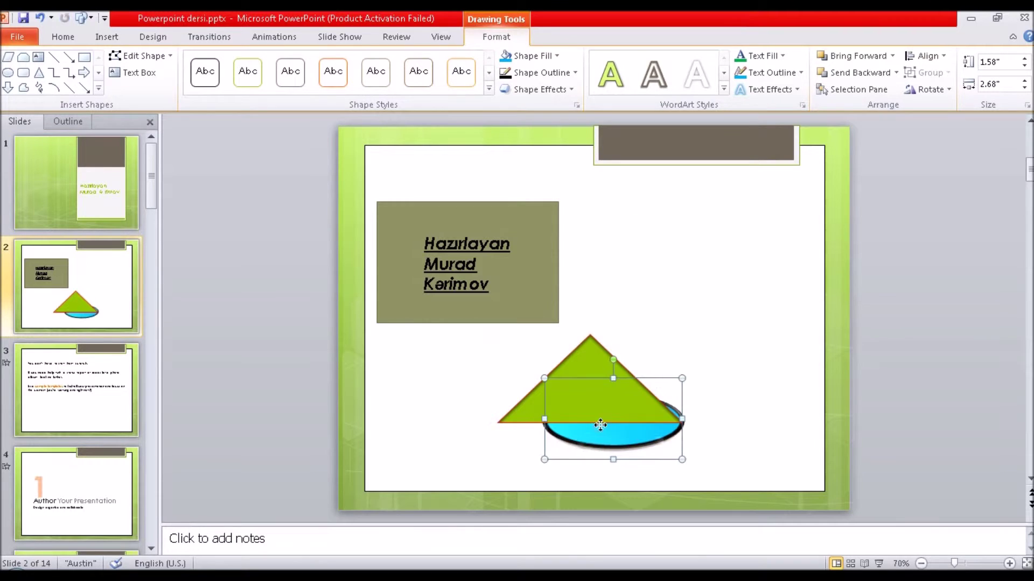
pyautogui.click(749, 383)
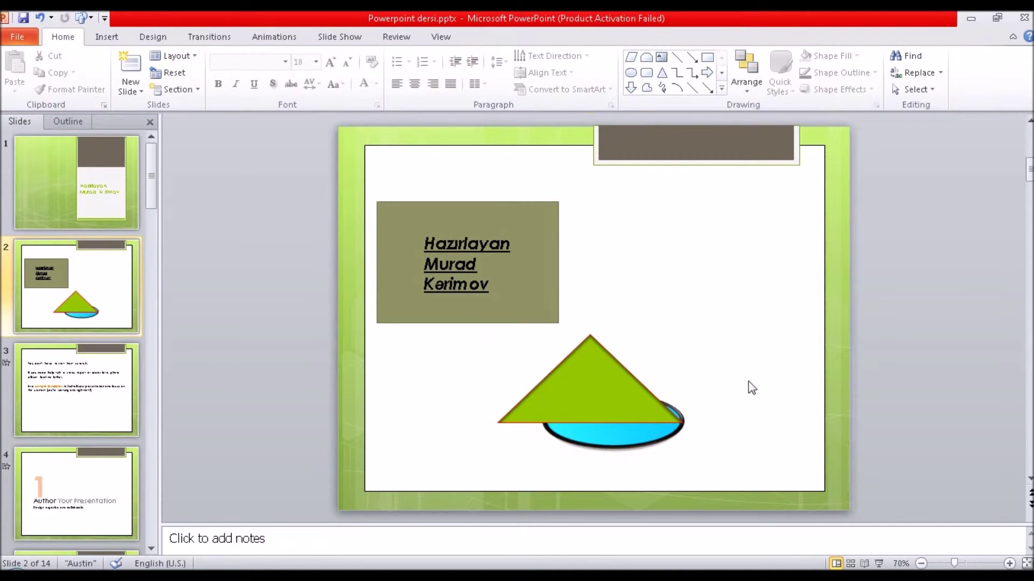
pyautogui.click(616, 437)
pyautogui.click(855, 56)
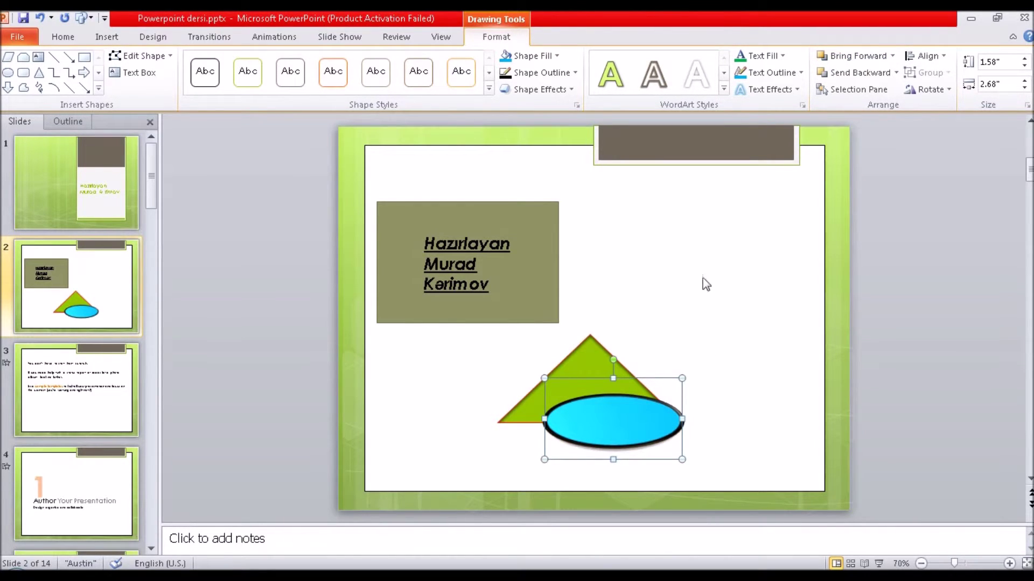
pyautogui.click(851, 75)
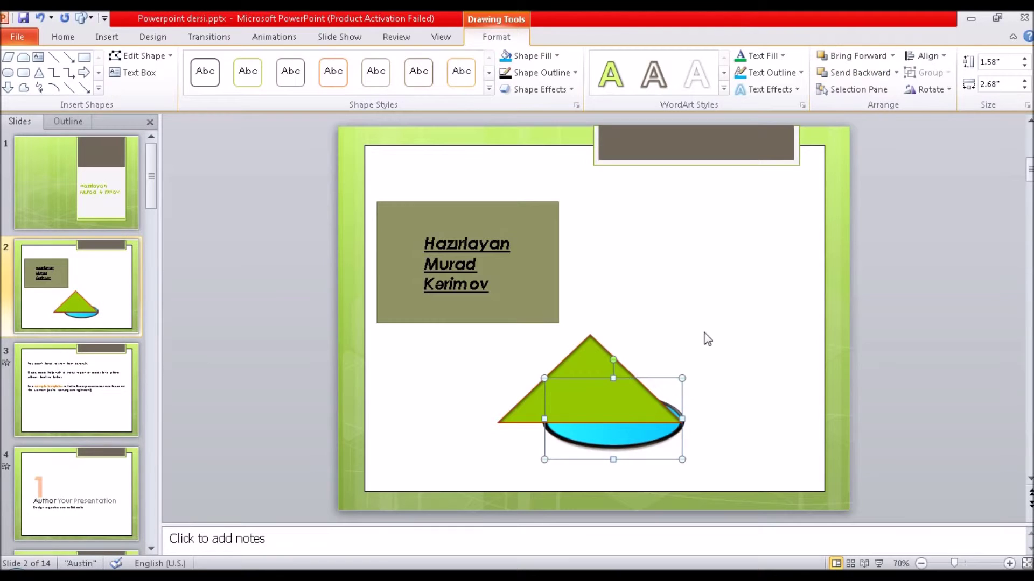
# In the Selection Pane, move the triangle up beside the rectangle and select the listed shapes.
pyautogui.click(875, 90)
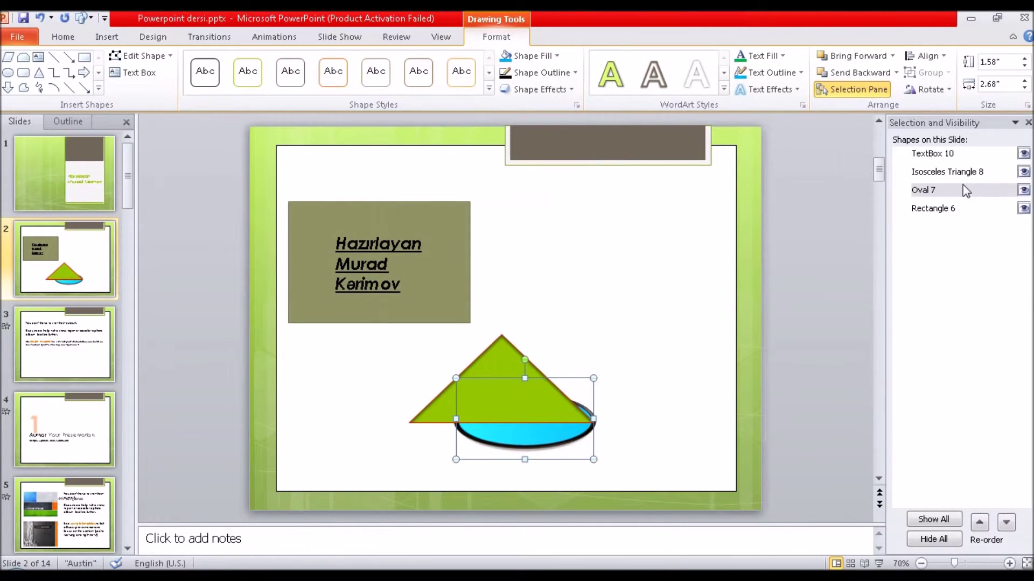
pyautogui.click(959, 159)
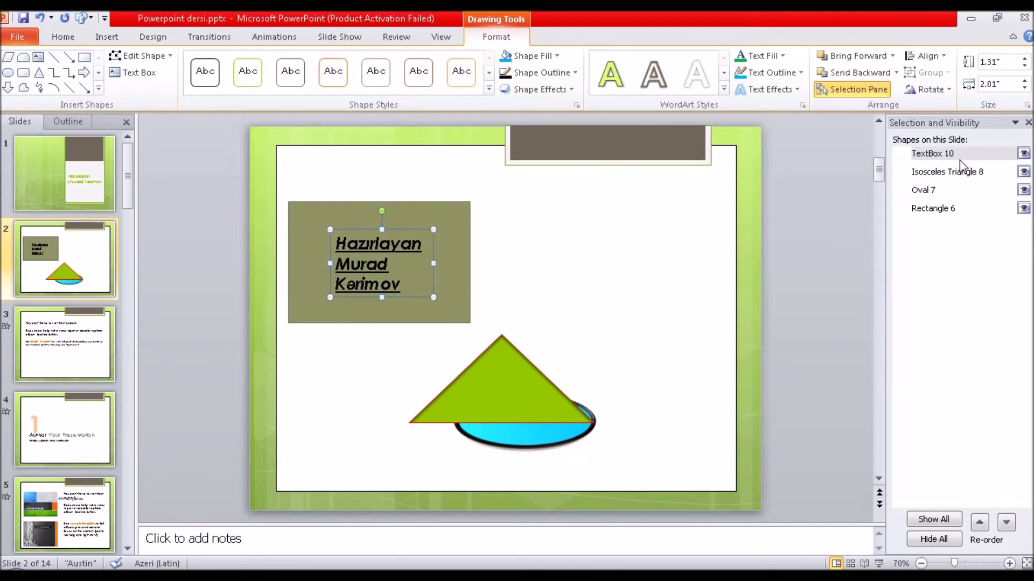
pyautogui.moveTo(501, 386); pyautogui.dragTo(592, 260)
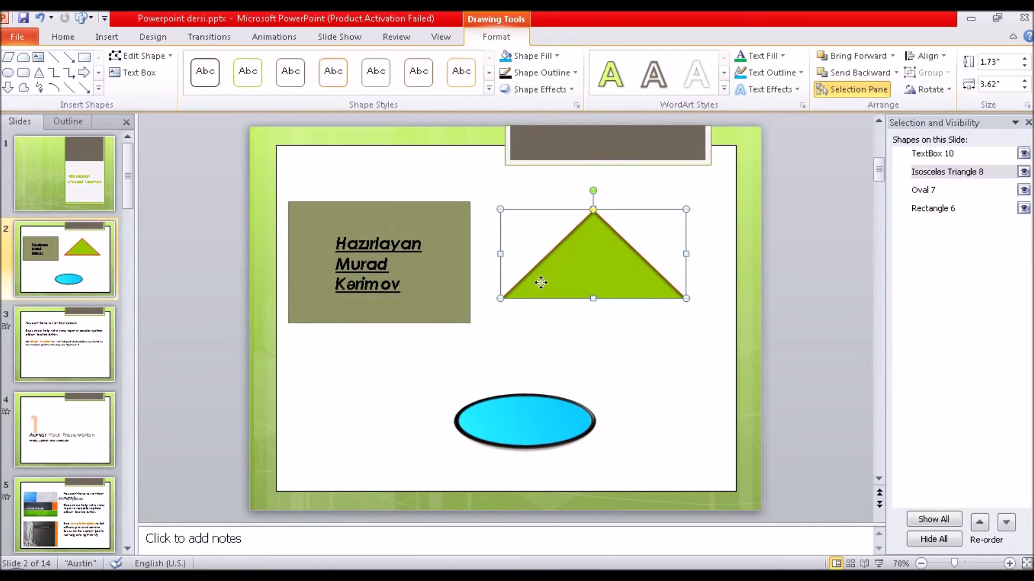
pyautogui.click(928, 191)
pyautogui.click(935, 211)
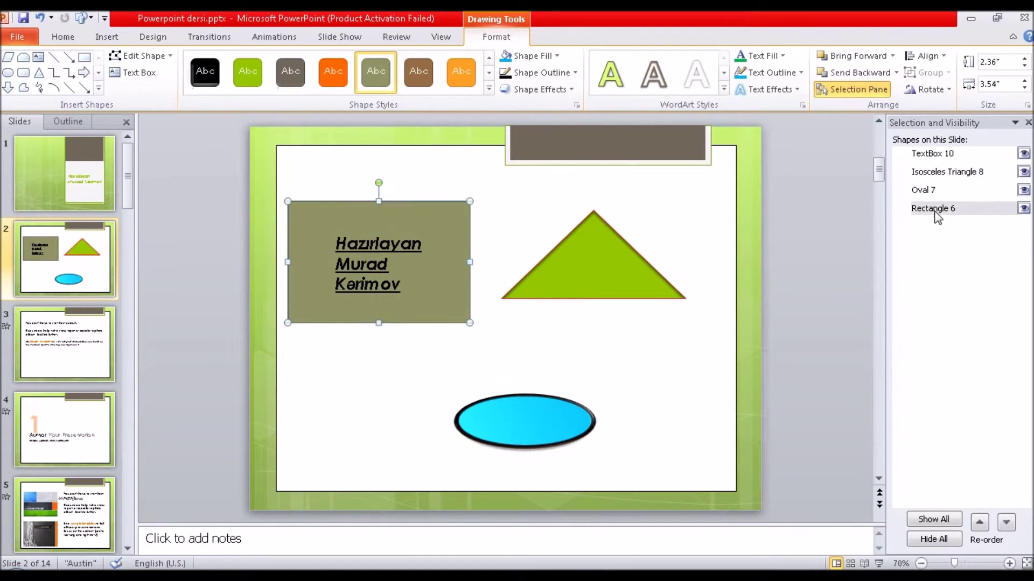
# Hide and show all shapes, then move Rectangle 6 up two places in the stacking order.
pyautogui.click(932, 540)
pyautogui.hotkey('alt', 'shift')
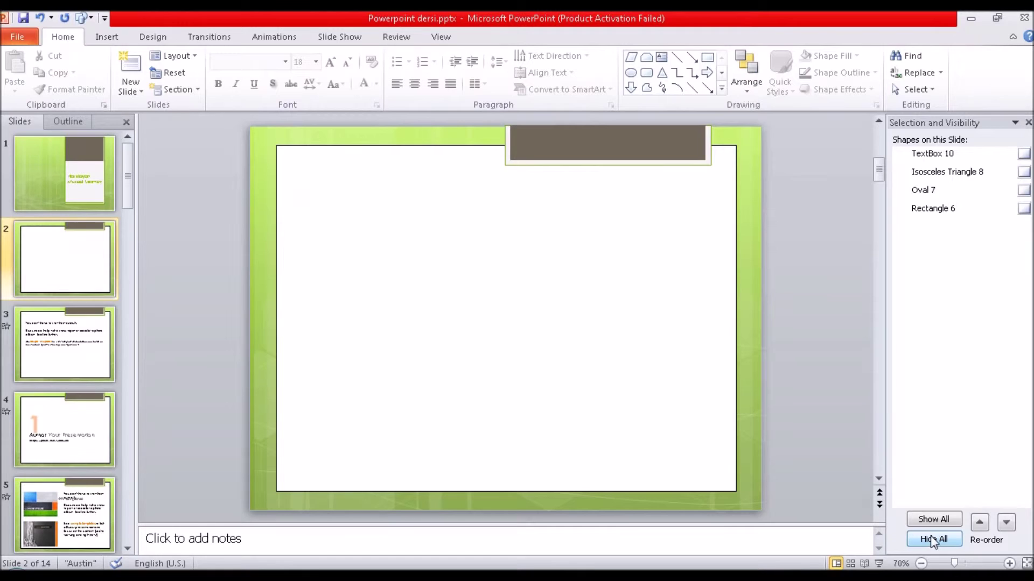
pyautogui.click(942, 520)
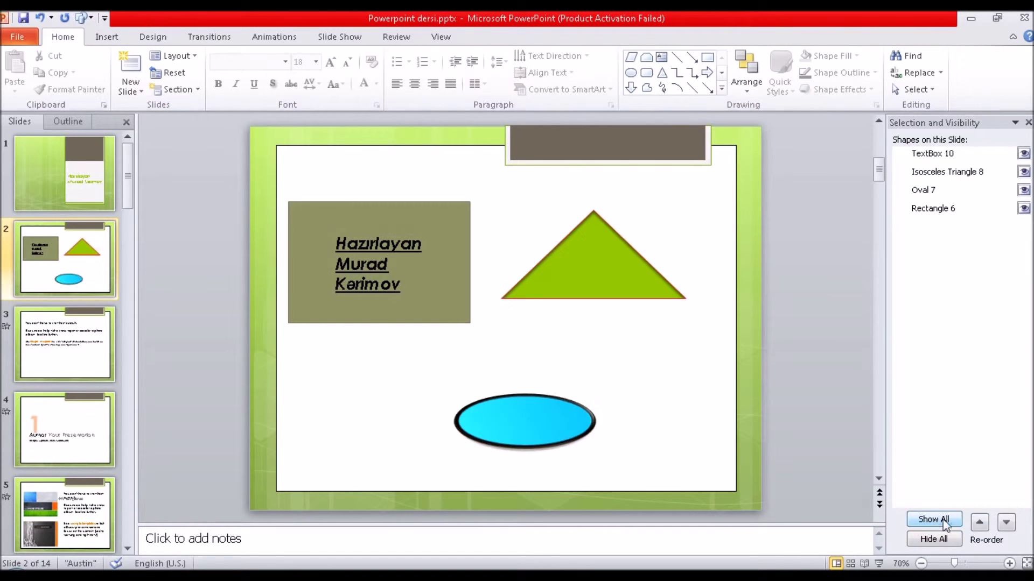
pyautogui.click(939, 211)
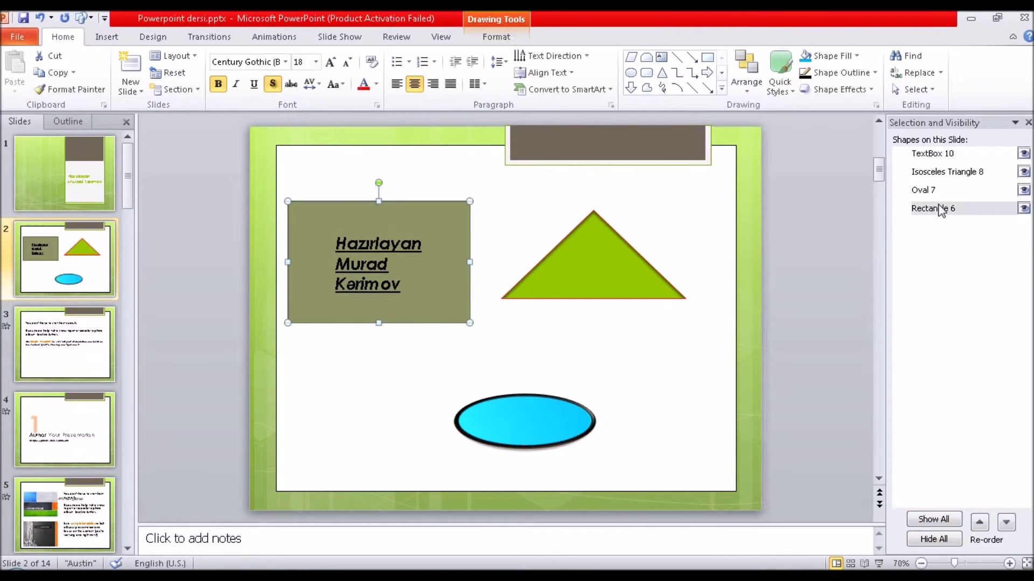
pyautogui.click(981, 522)
pyautogui.click(980, 521)
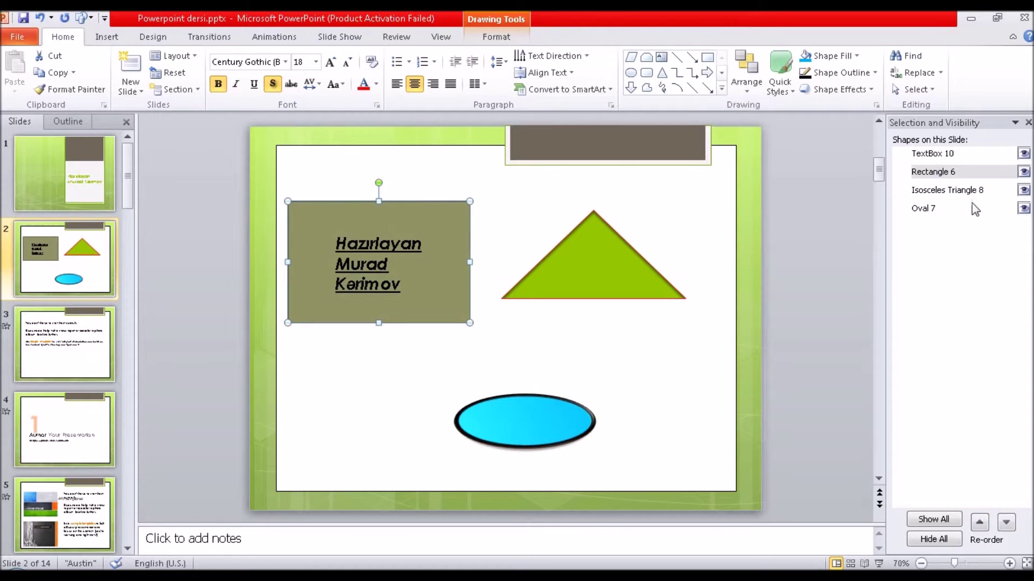
pyautogui.click(618, 257)
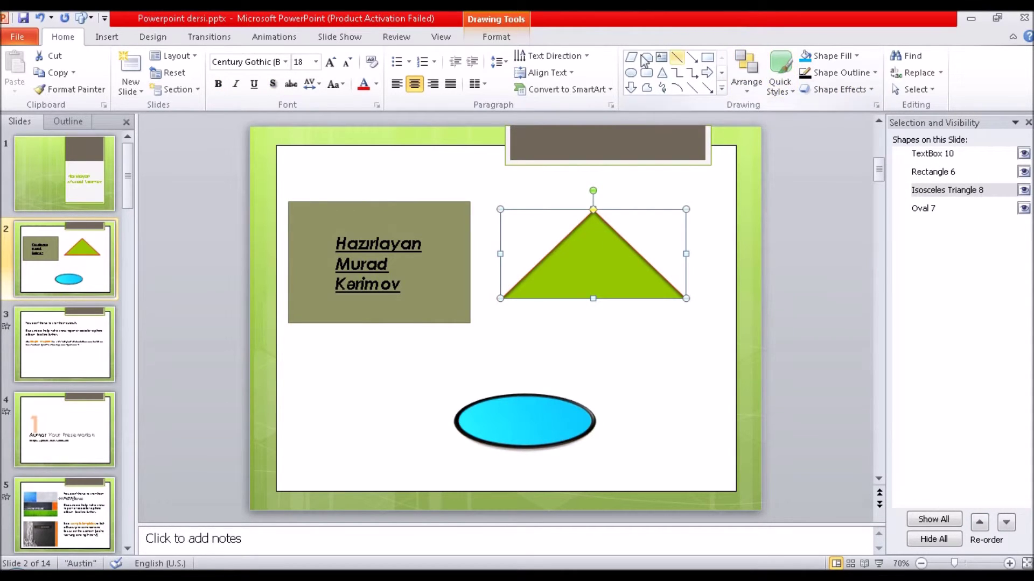
pyautogui.click(515, 39)
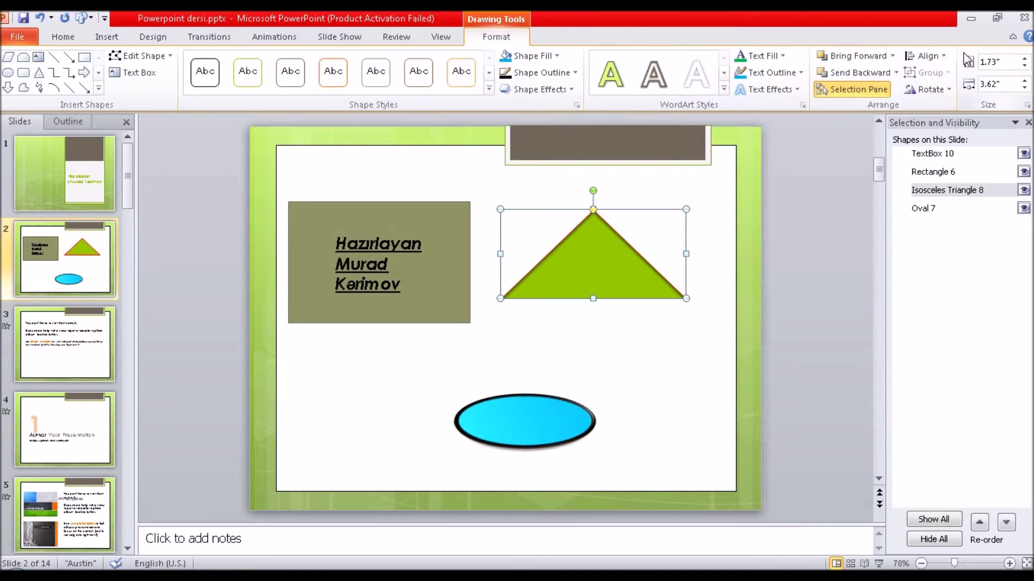
# Align the green triangle to the slide's left, centre, then right.
pyautogui.click(943, 56)
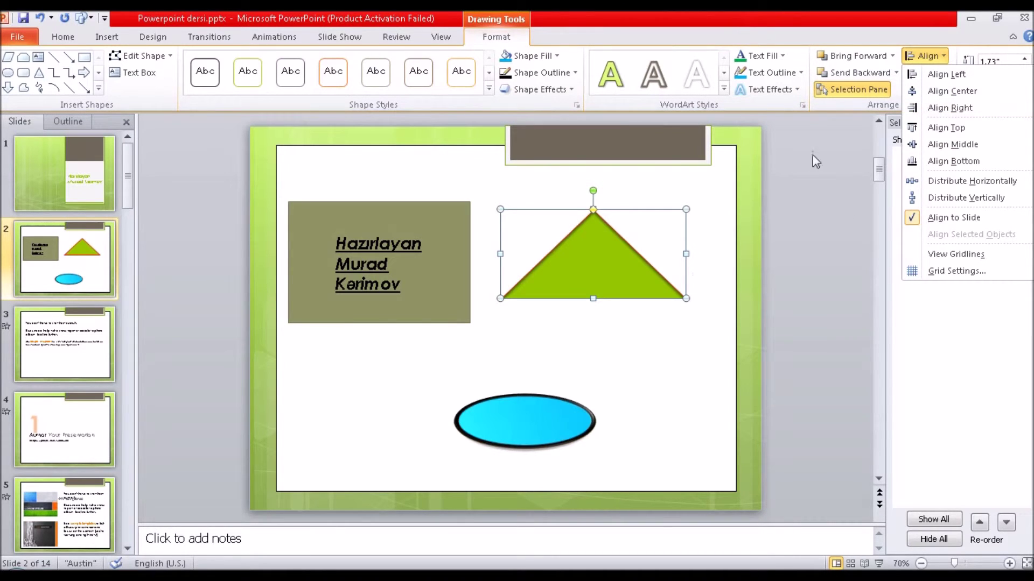
pyautogui.click(946, 75)
pyautogui.click(943, 56)
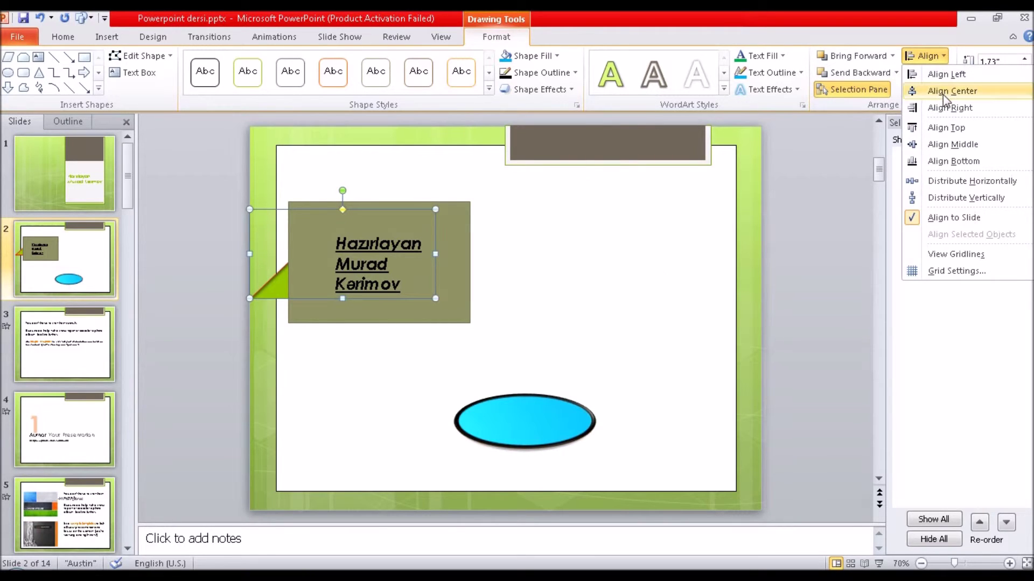
pyautogui.click(944, 93)
pyautogui.click(943, 56)
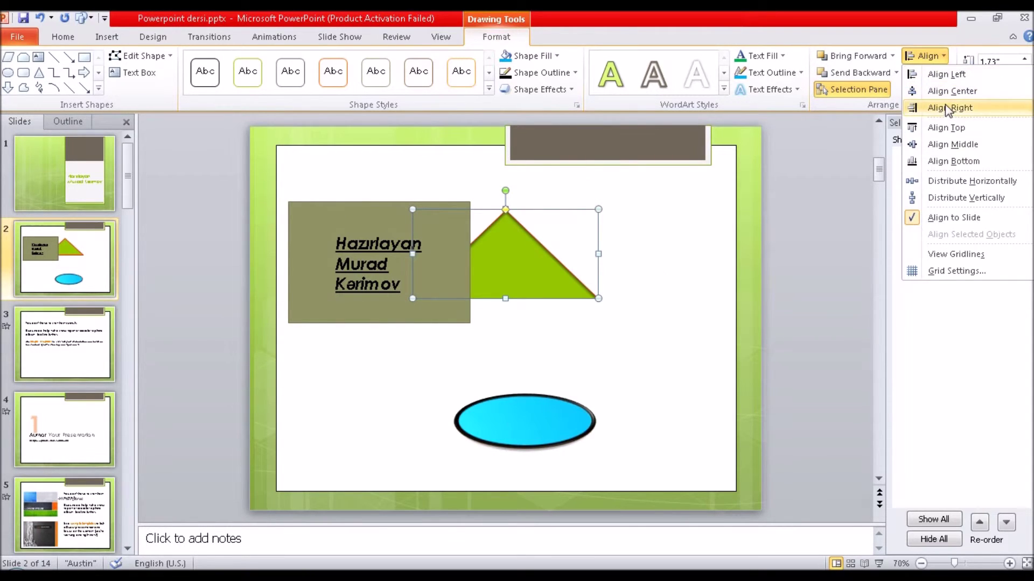
pyautogui.click(944, 105)
# Align the blue oval to the slide's top, middle, then bottom.
pyautogui.click(533, 413)
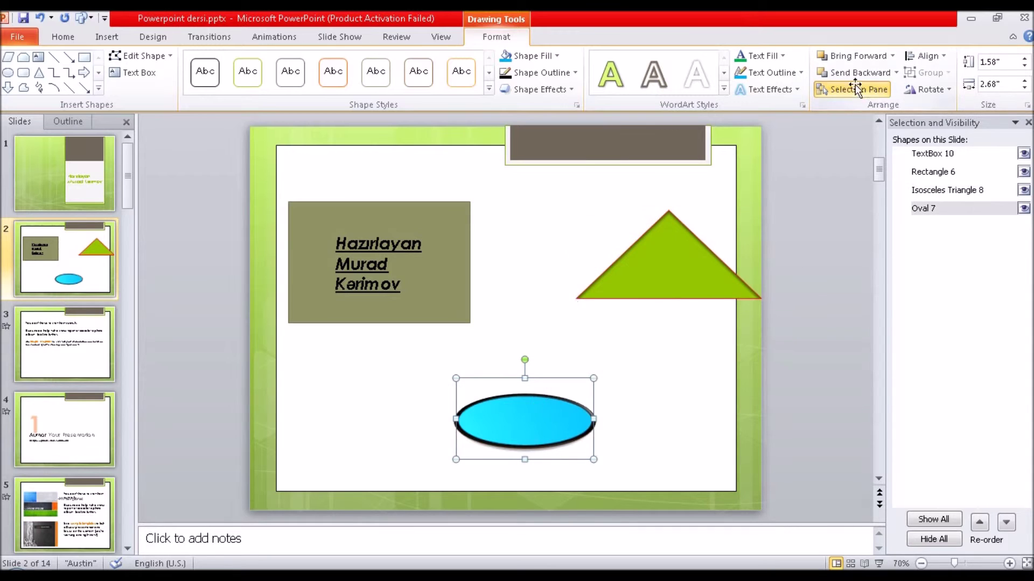
pyautogui.click(930, 56)
pyautogui.click(946, 127)
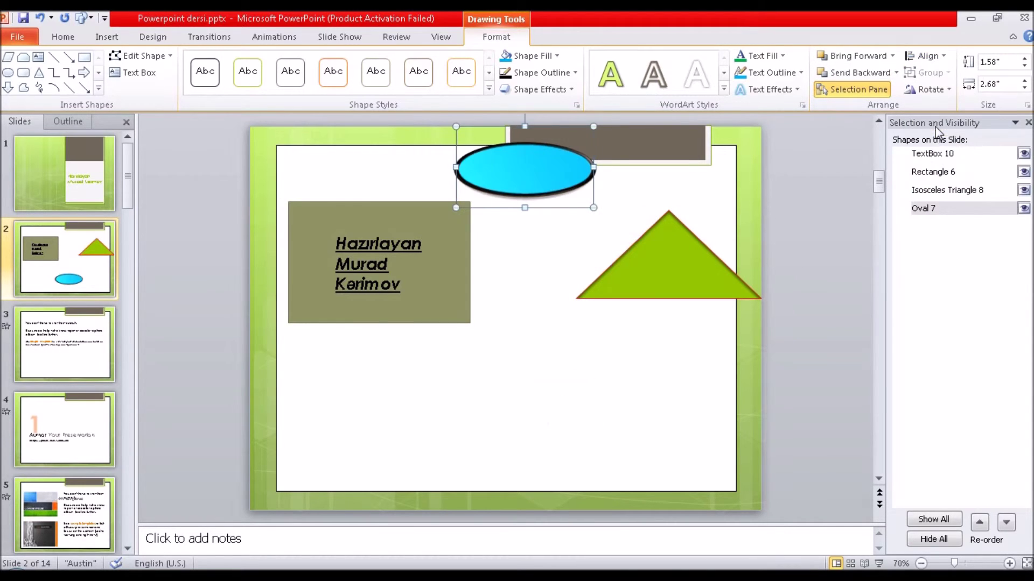
pyautogui.click(935, 57)
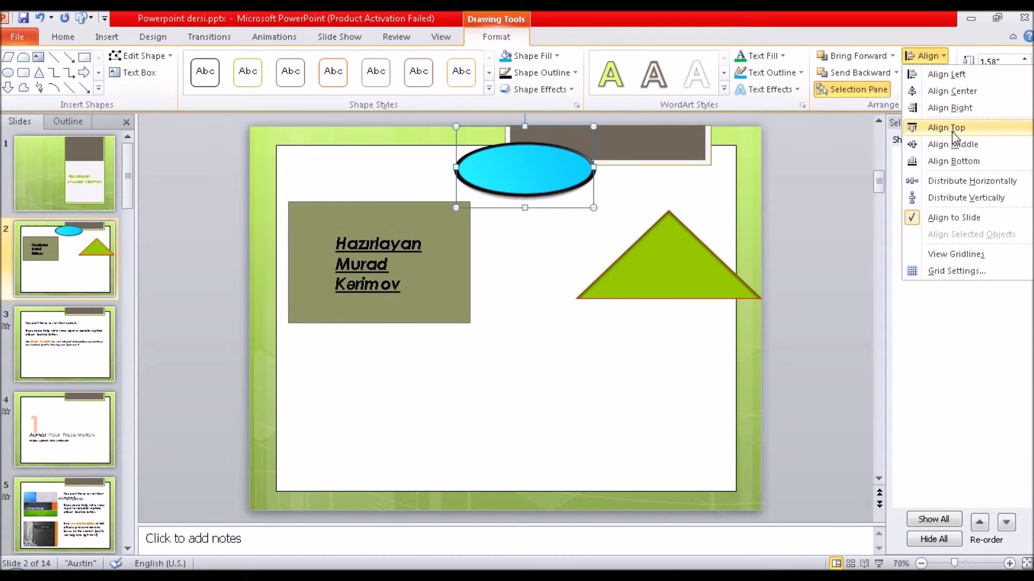
pyautogui.click(950, 142)
pyautogui.click(943, 57)
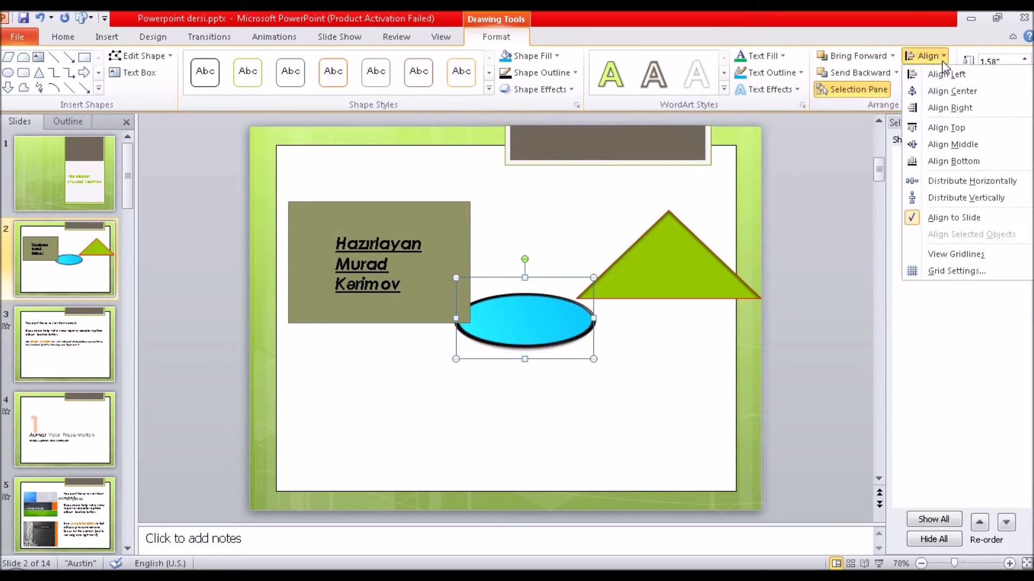
pyautogui.click(950, 159)
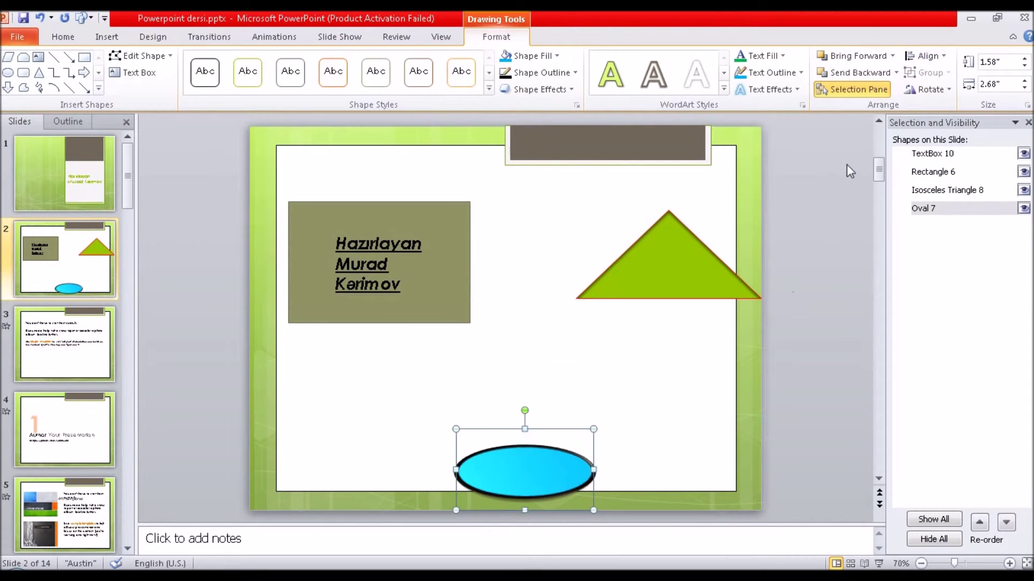
# Distribute the oval horizontally and vertically, then bring up the Grid and Guides settings.
pyautogui.click(927, 56)
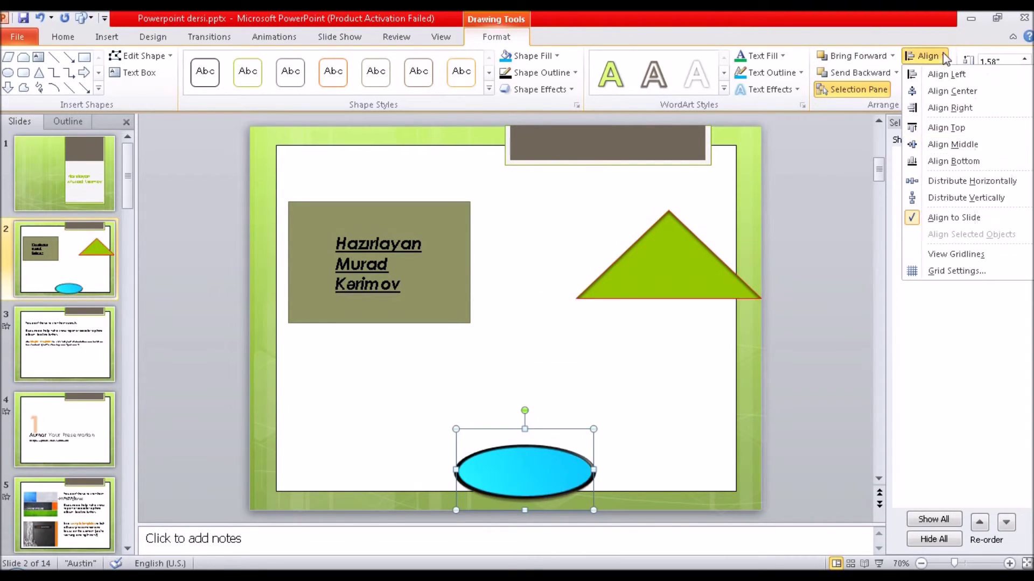
pyautogui.click(955, 177)
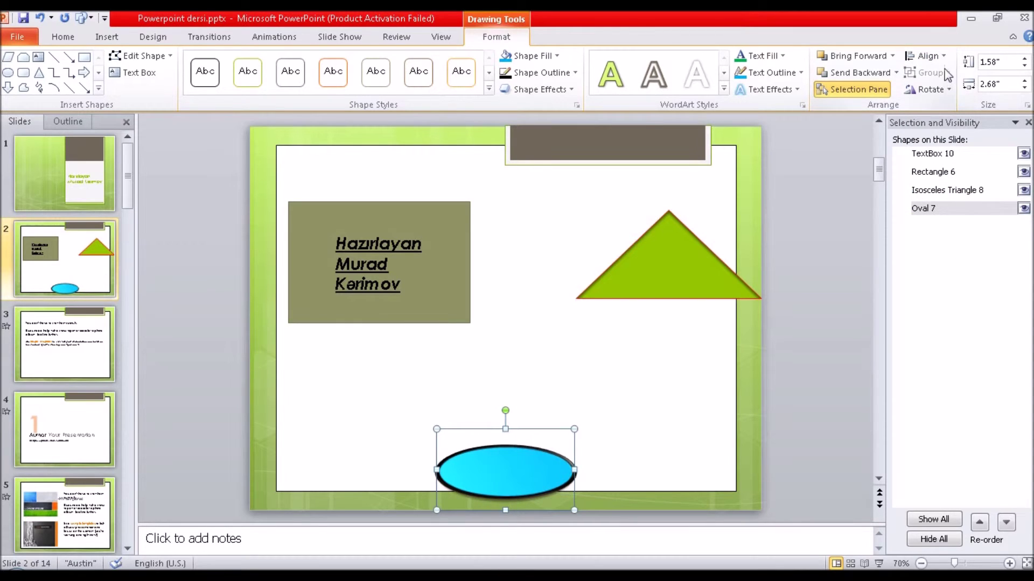
pyautogui.click(921, 56)
pyautogui.click(968, 199)
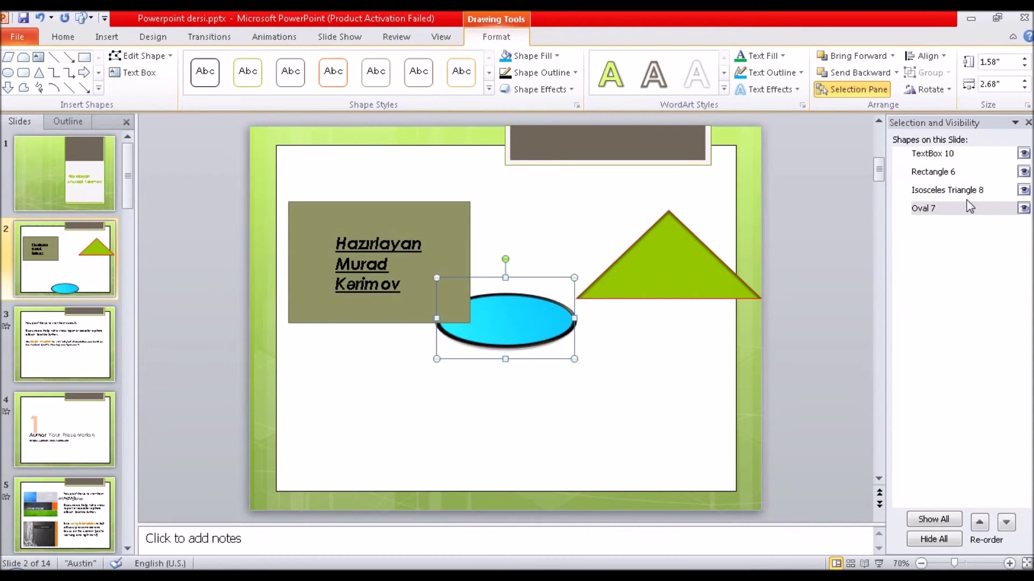
pyautogui.click(944, 57)
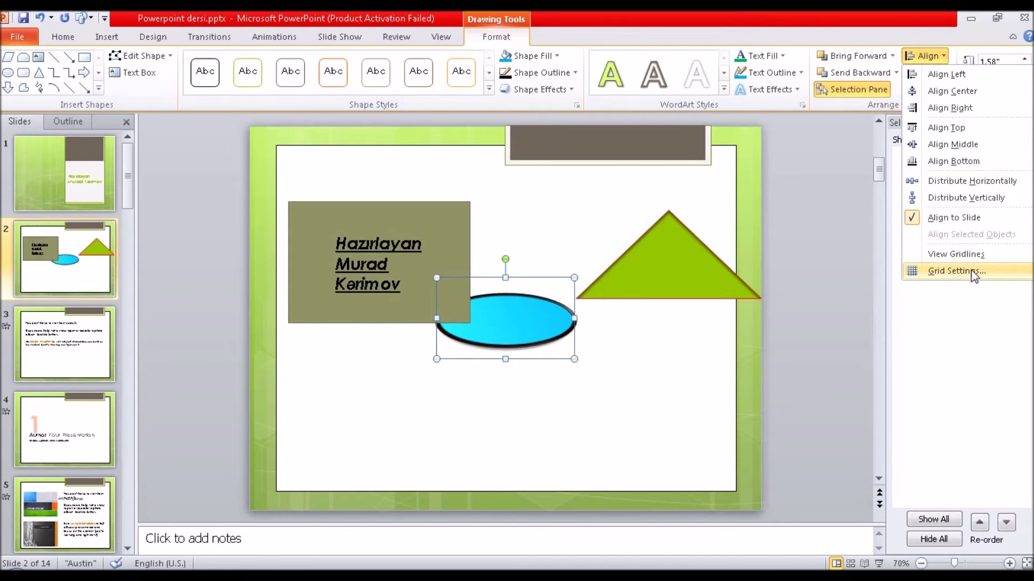
pyautogui.click(953, 272)
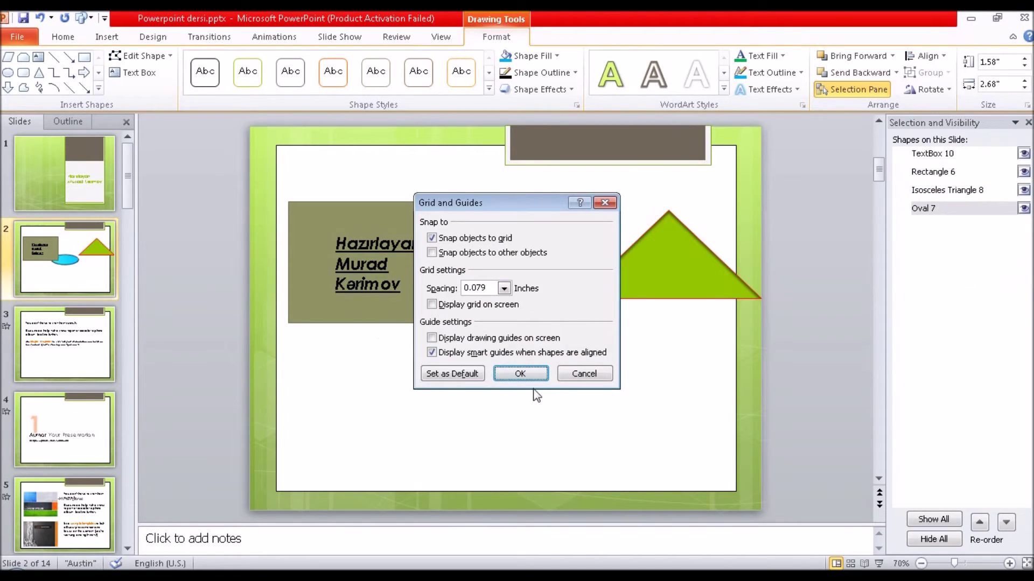
pyautogui.click(520, 373)
pyautogui.click(515, 442)
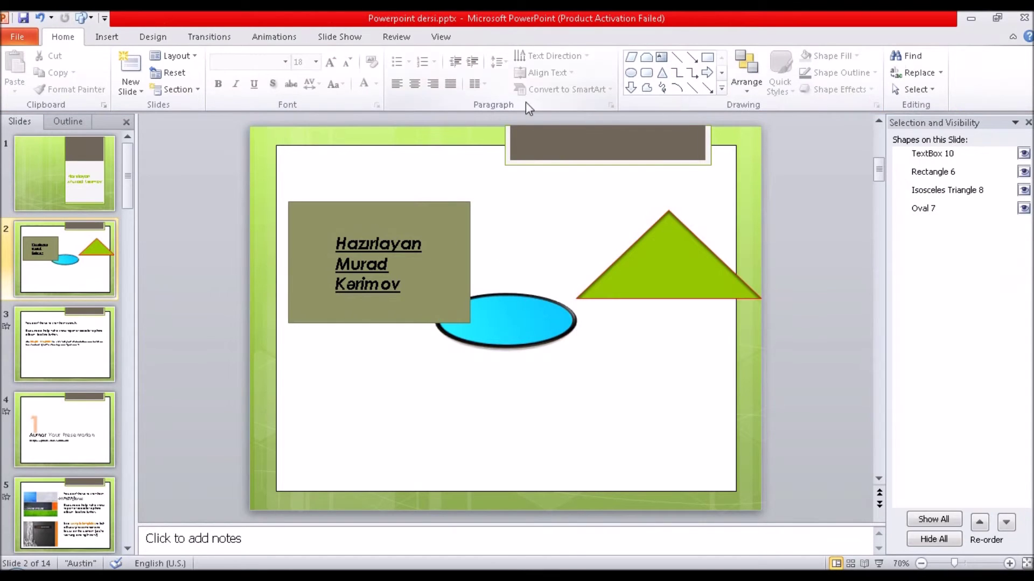
pyautogui.click(644, 247)
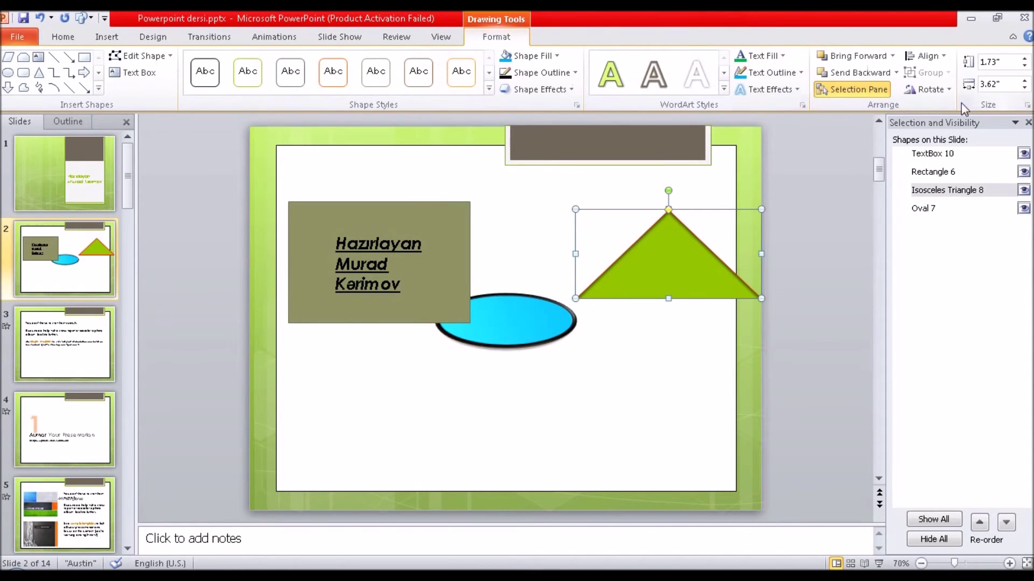
pyautogui.click(945, 57)
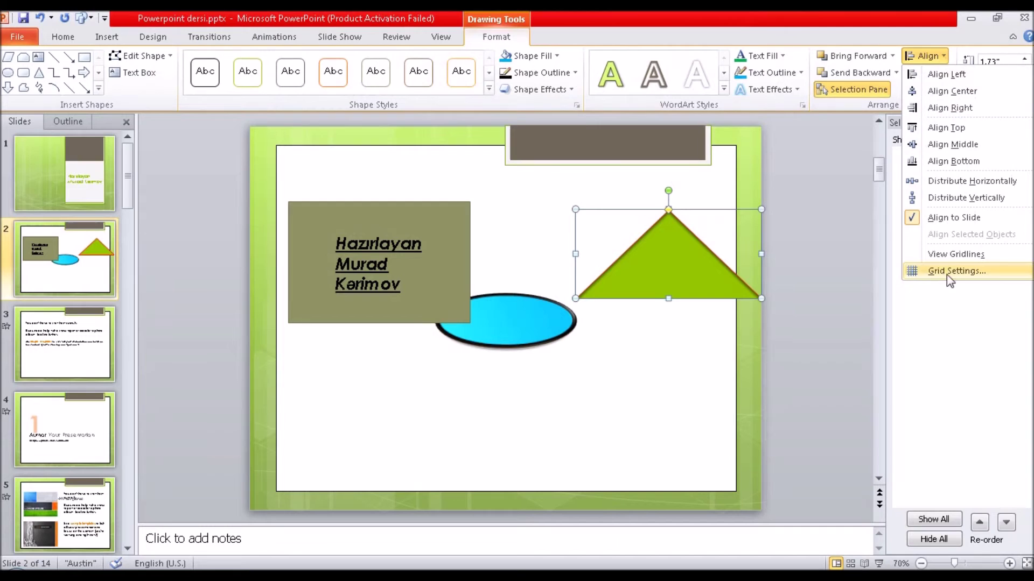
pyautogui.click(941, 255)
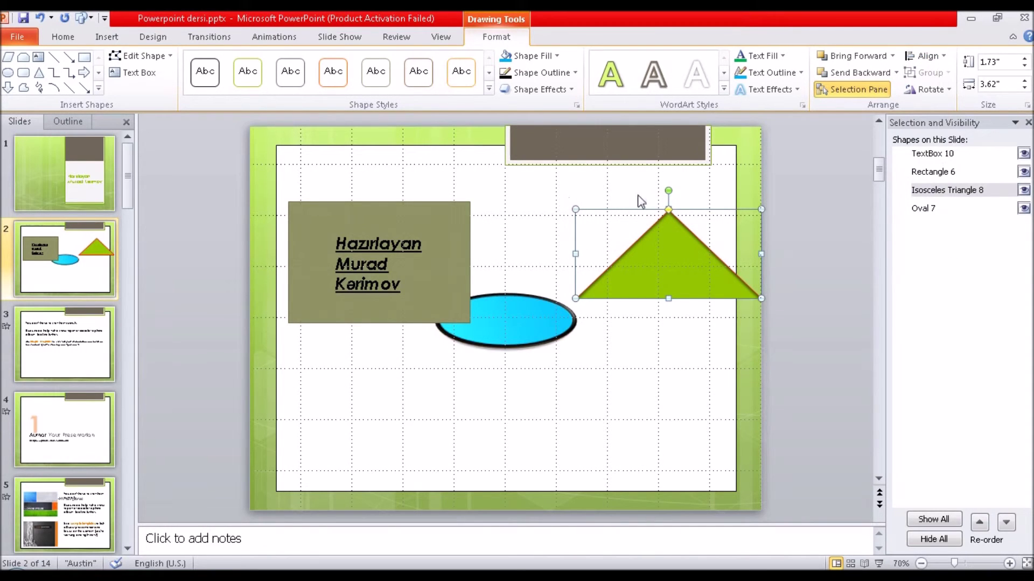
pyautogui.click(927, 56)
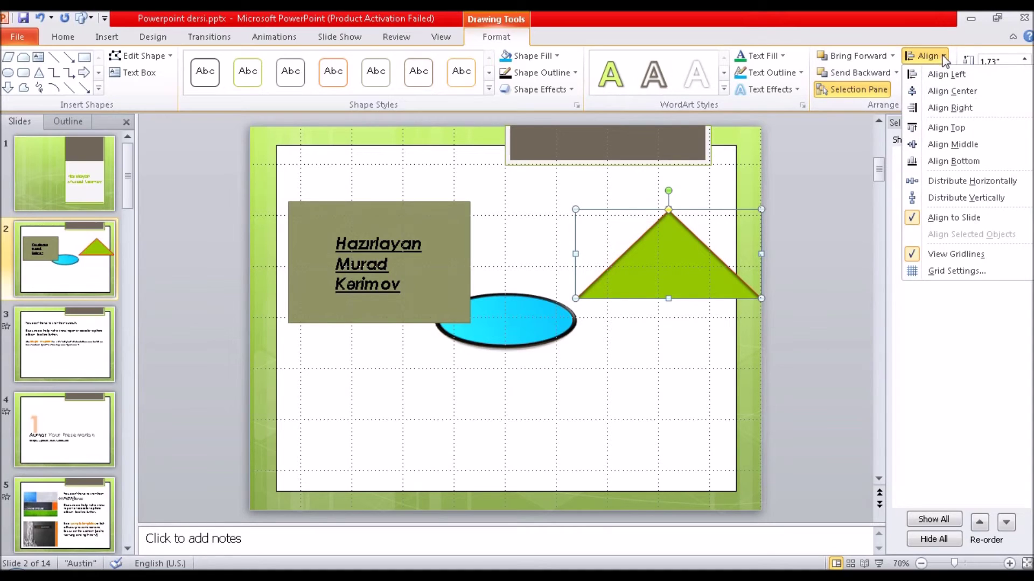
pyautogui.click(942, 259)
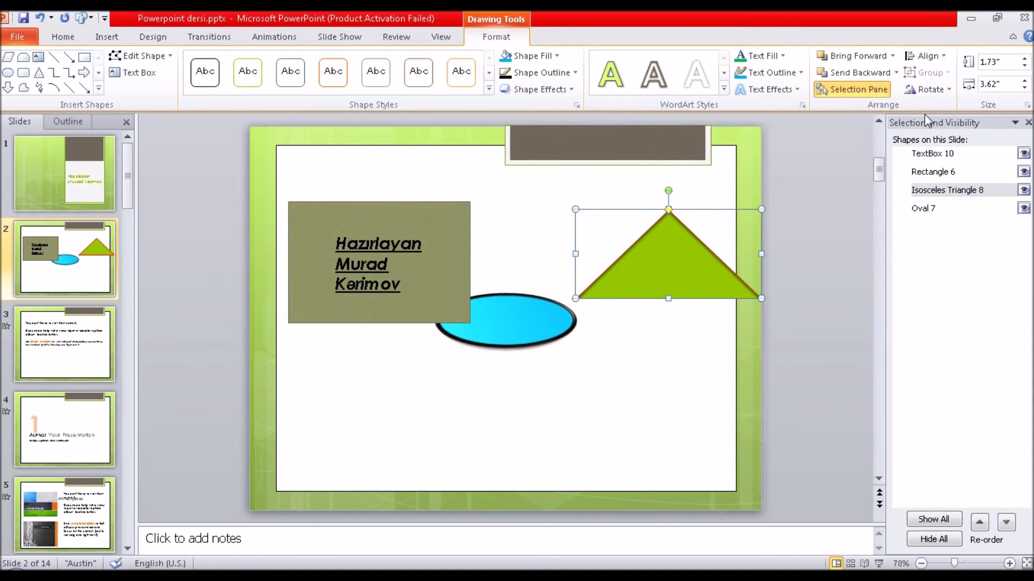
pyautogui.click(944, 91)
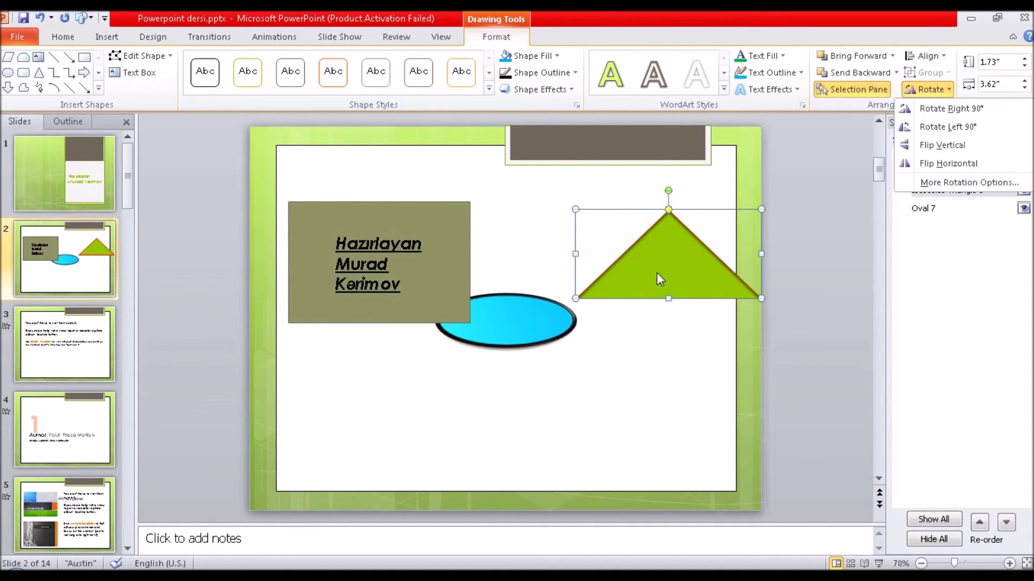
pyautogui.click(991, 109)
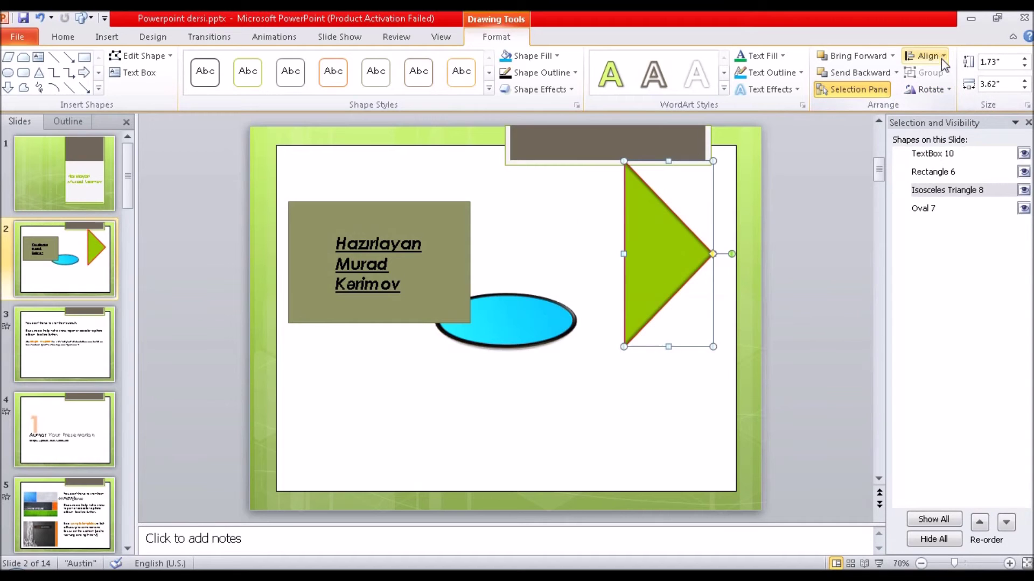
pyautogui.click(927, 90)
pyautogui.click(945, 120)
pyautogui.click(939, 90)
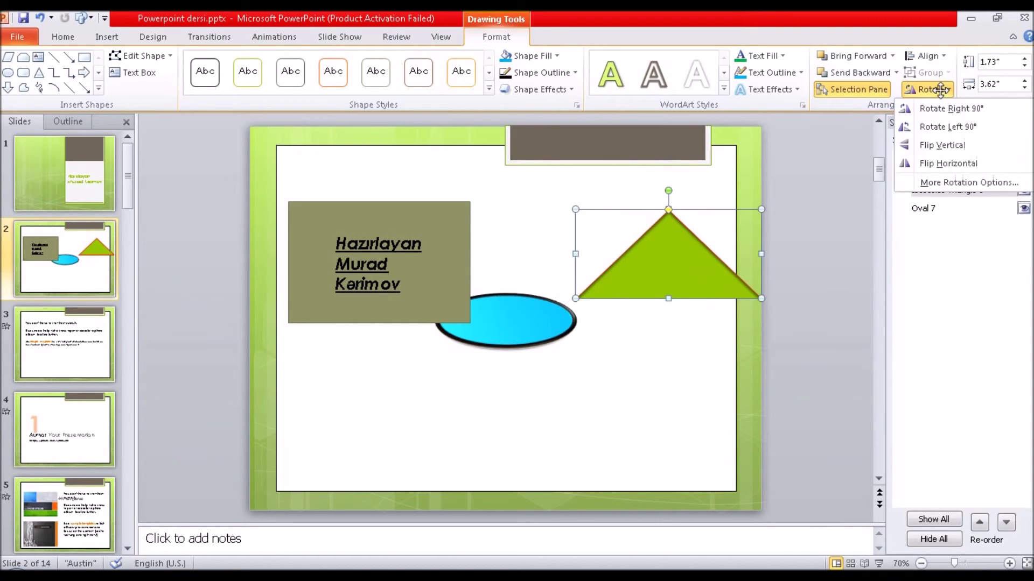
pyautogui.click(941, 144)
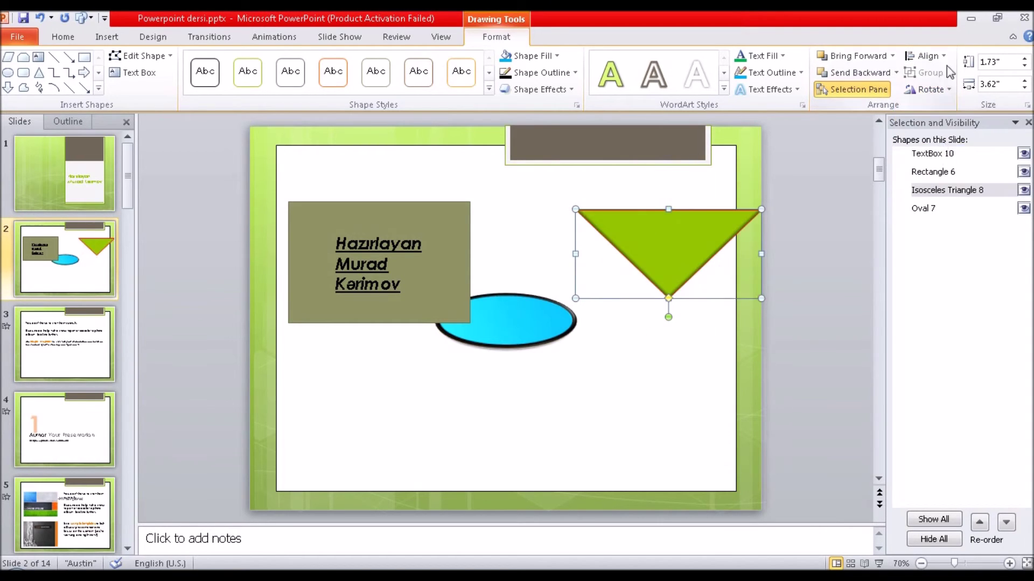
pyautogui.click(945, 86)
pyautogui.click(944, 162)
pyautogui.click(945, 91)
pyautogui.click(942, 107)
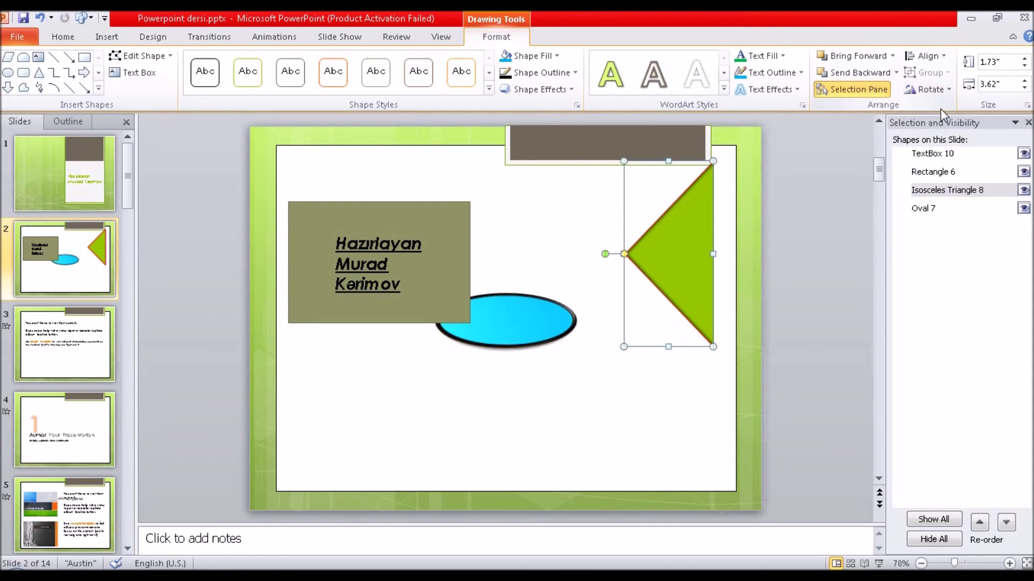
pyautogui.click(941, 90)
pyautogui.click(942, 107)
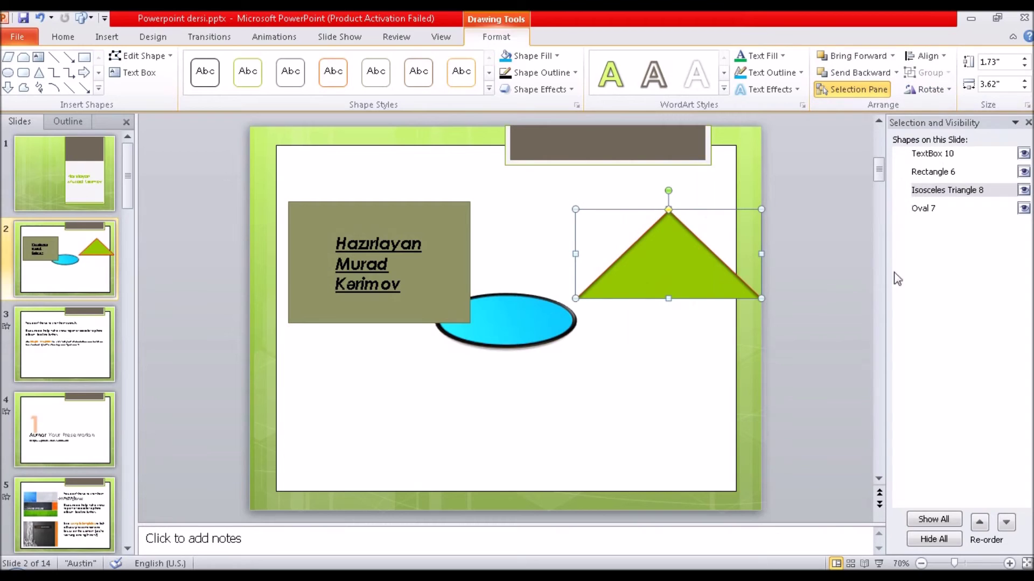
pyautogui.click(1024, 58)
pyautogui.click(1024, 58)
# Resize the green triangle to 2.7" high and 5" wide.
pyautogui.click(1024, 58)
pyautogui.click(1024, 58)
pyautogui.click(1024, 58)
pyautogui.click(1024, 58)
pyautogui.click(1023, 79)
pyautogui.click(1024, 80)
pyautogui.click(1024, 80)
pyautogui.click(1023, 79)
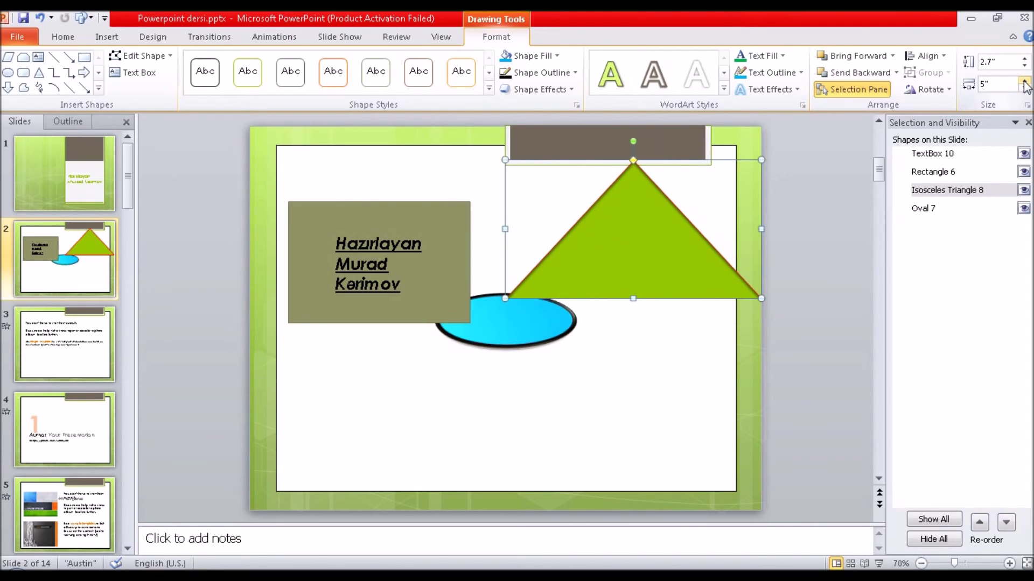
# Move the enlarged triangle down and right, clear of the blue oval.
pyautogui.moveTo(649, 260); pyautogui.dragTo(612, 417)
pyautogui.click(572, 290)
pyautogui.moveTo(554, 294); pyautogui.dragTo(592, 205)
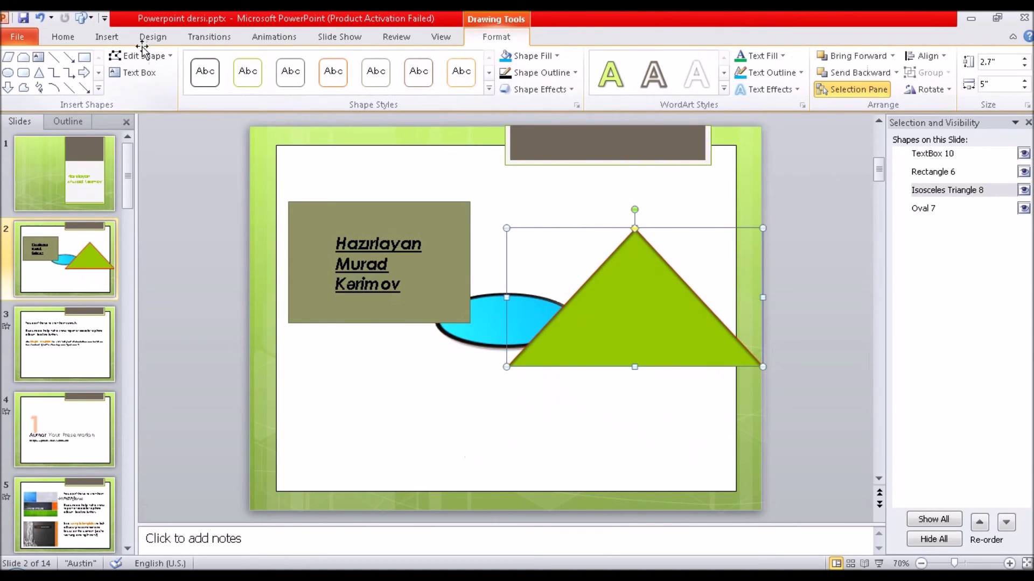
pyautogui.click(64, 36)
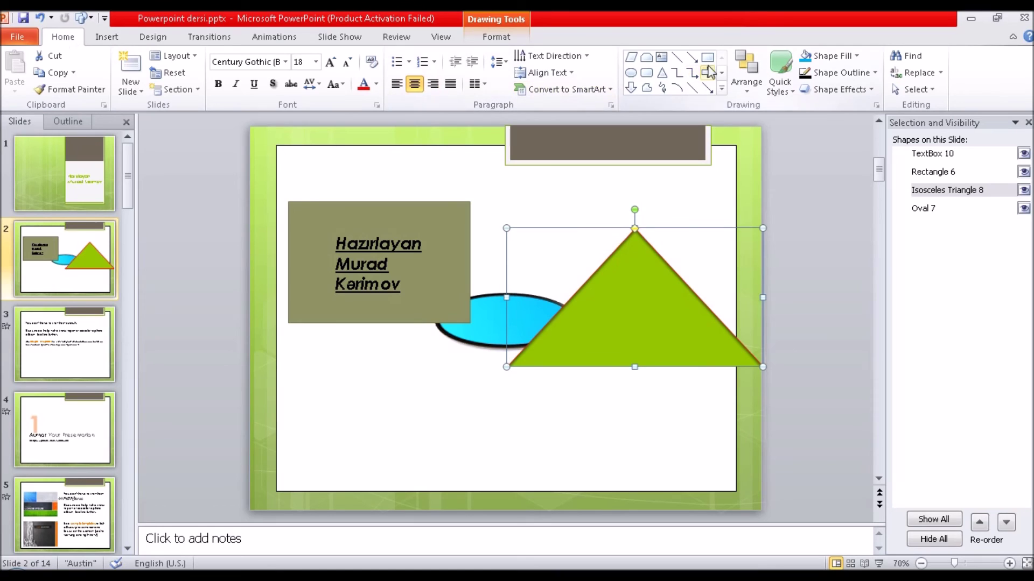
pyautogui.moveTo(684, 295); pyautogui.dragTo(707, 349)
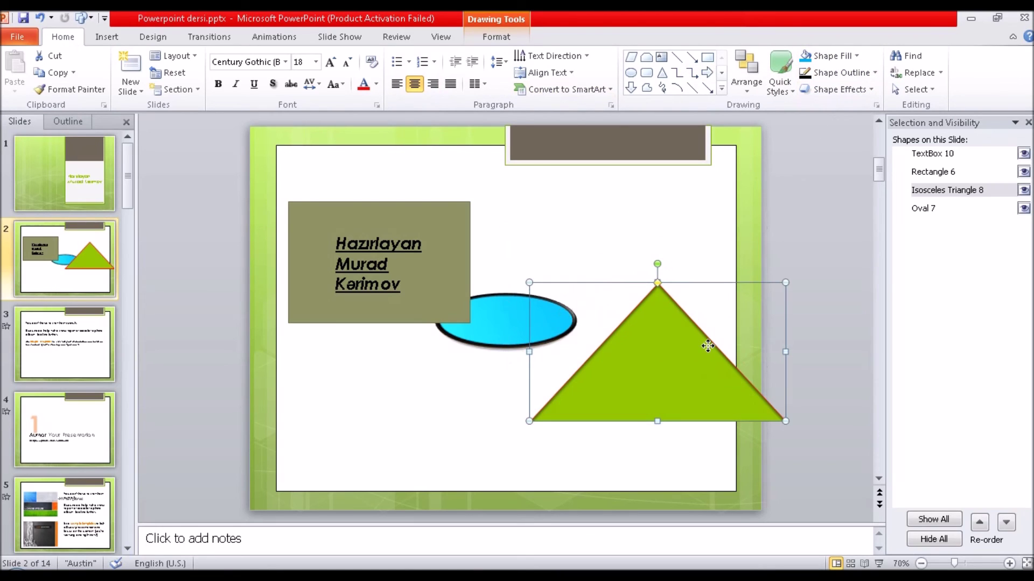